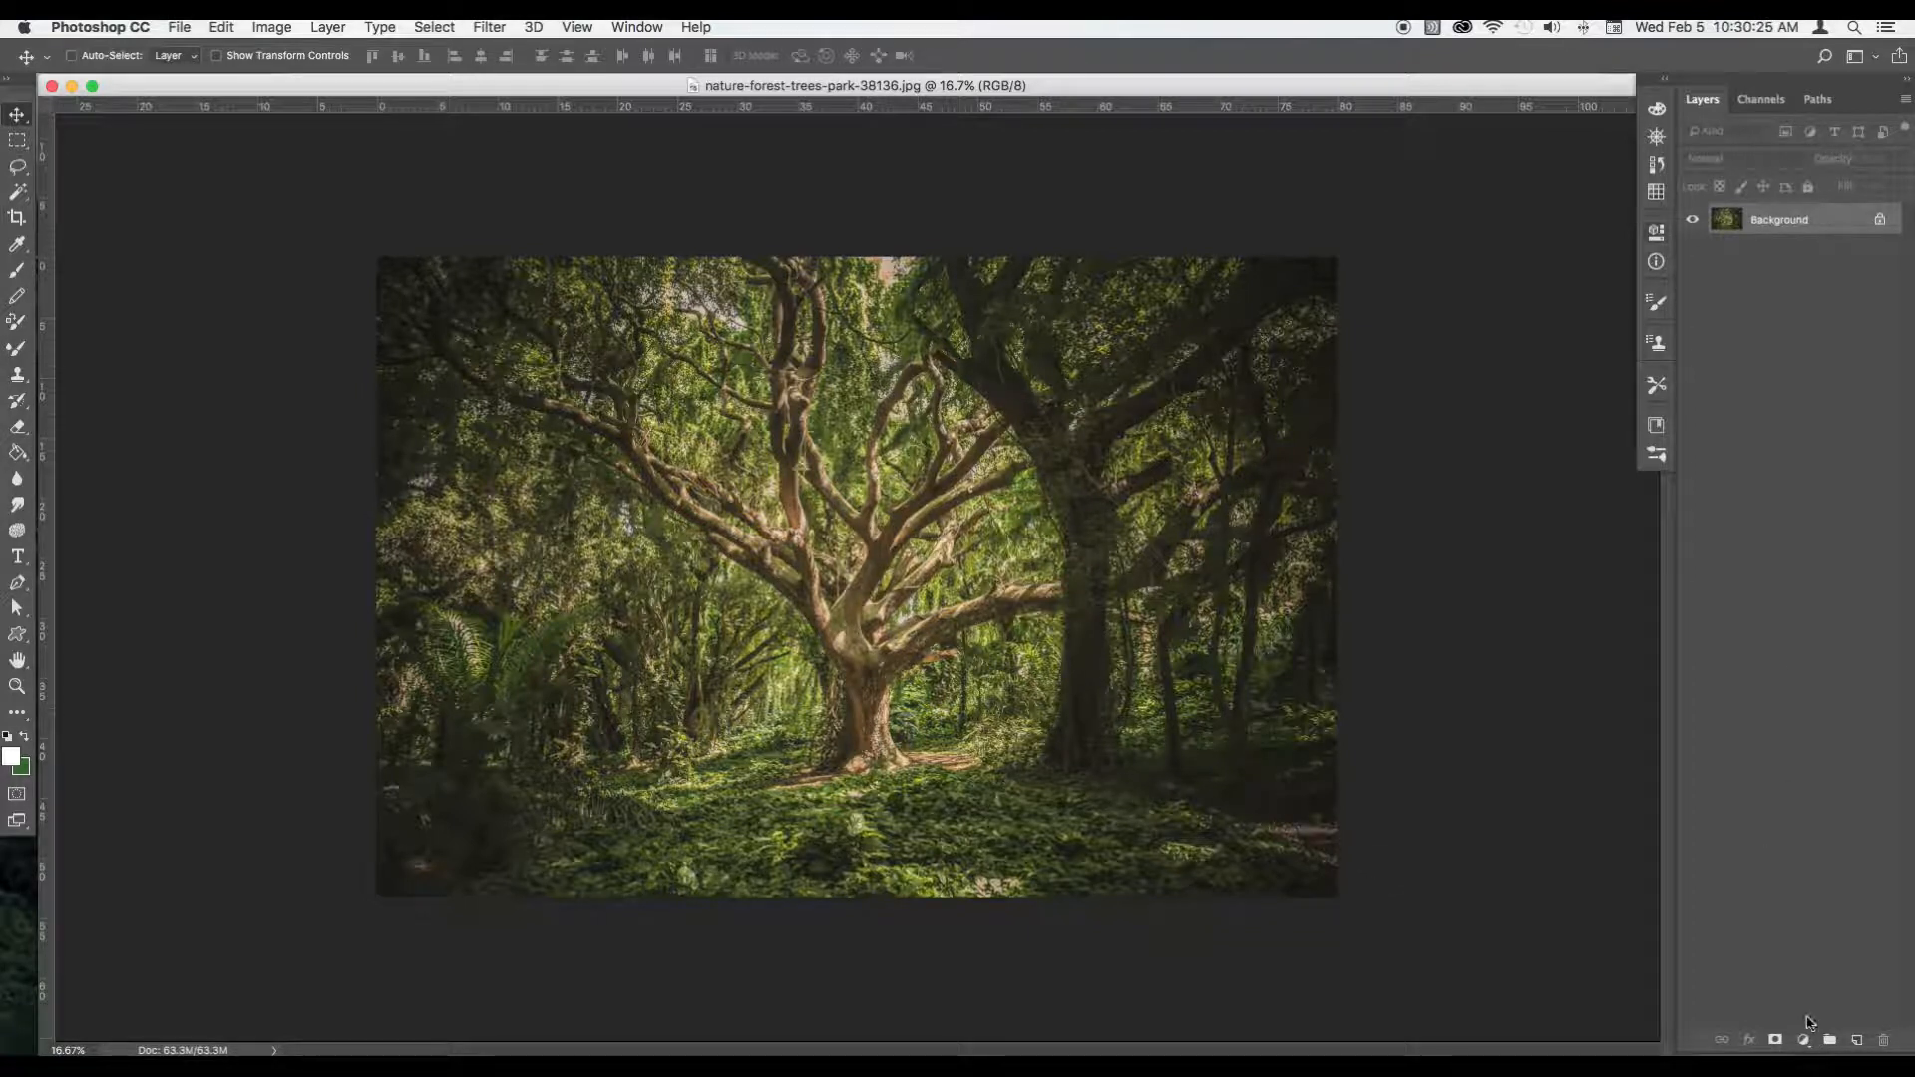
Step: Convert the locked Background into a regular layer named Layer 0 and add a Levels adjustment layer above it
double_click(1836, 230)
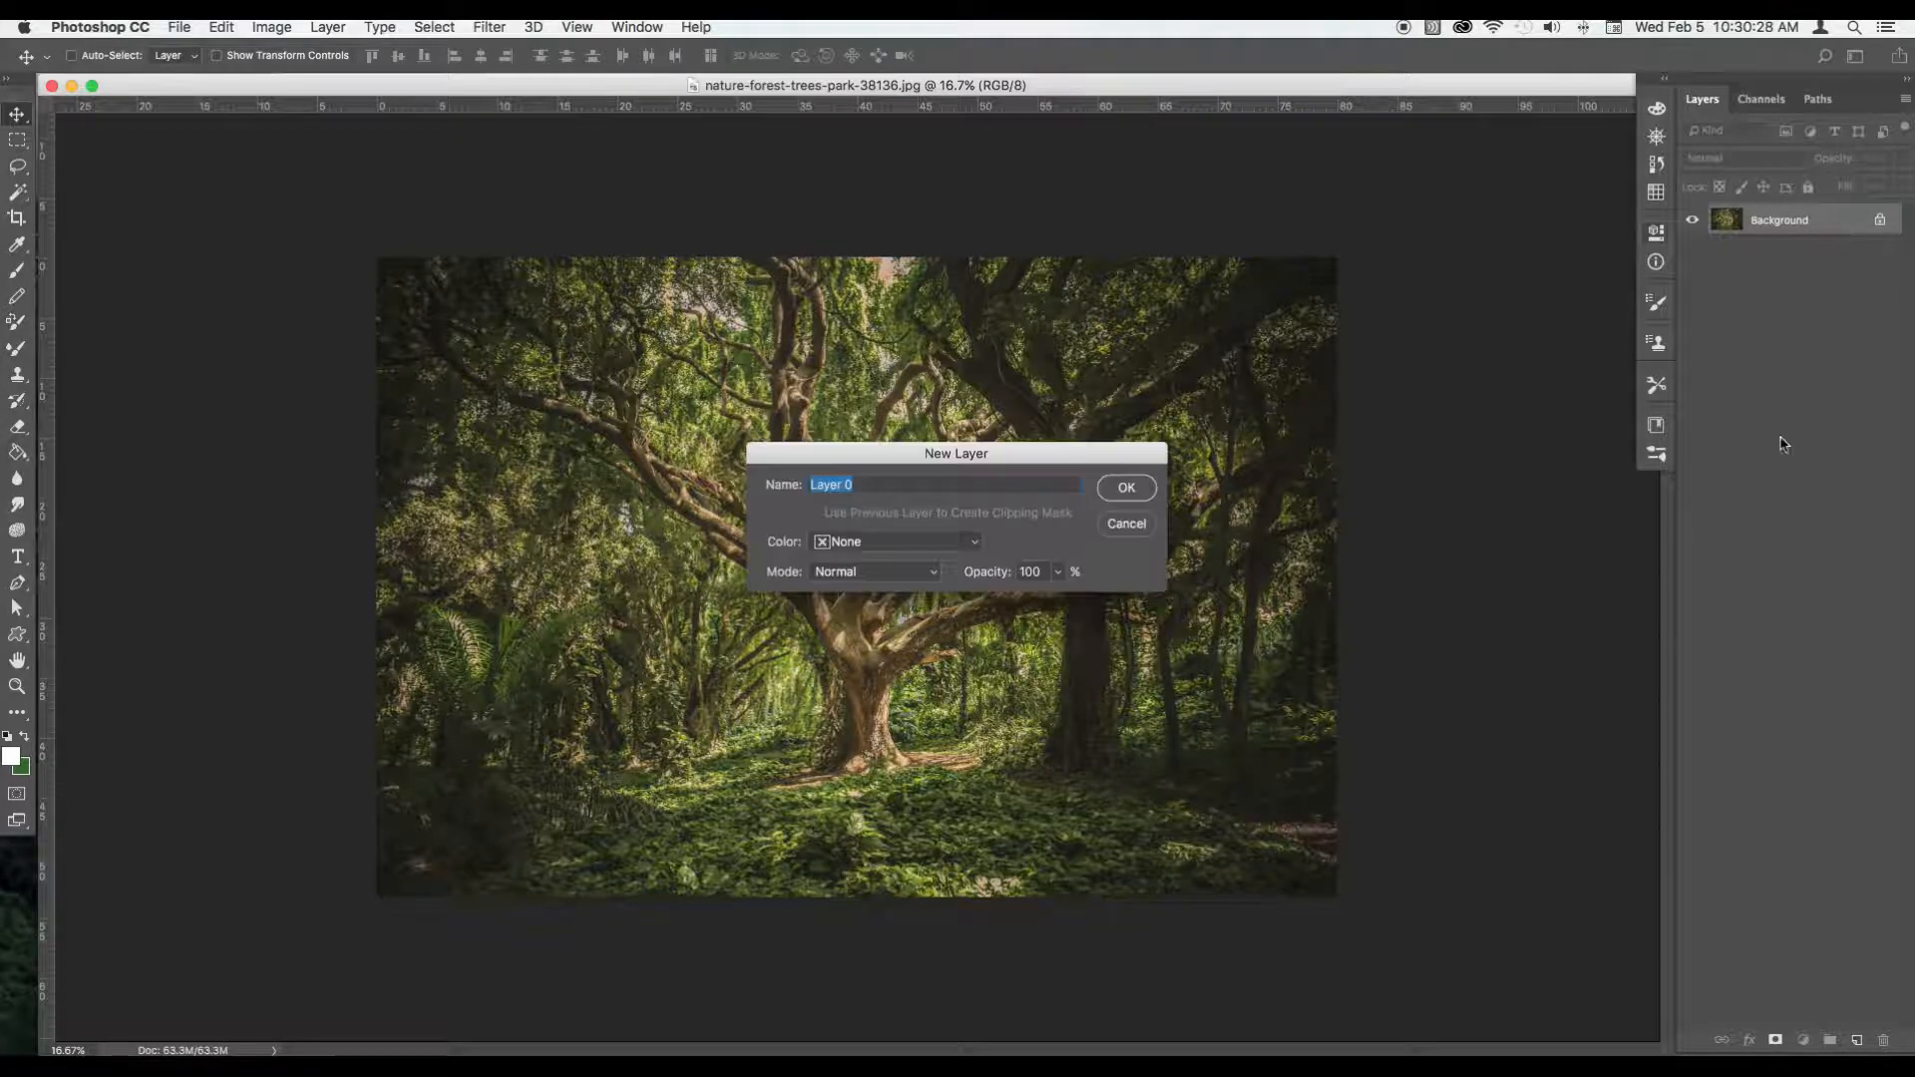
key("Return")
left_click(1805, 1043)
left_click(1839, 741)
Step: Raise the Levels input black point and slightly lower the white point to boost contrast, leaving the output black level at 0
left_click_drag(1357, 488, 1356, 488)
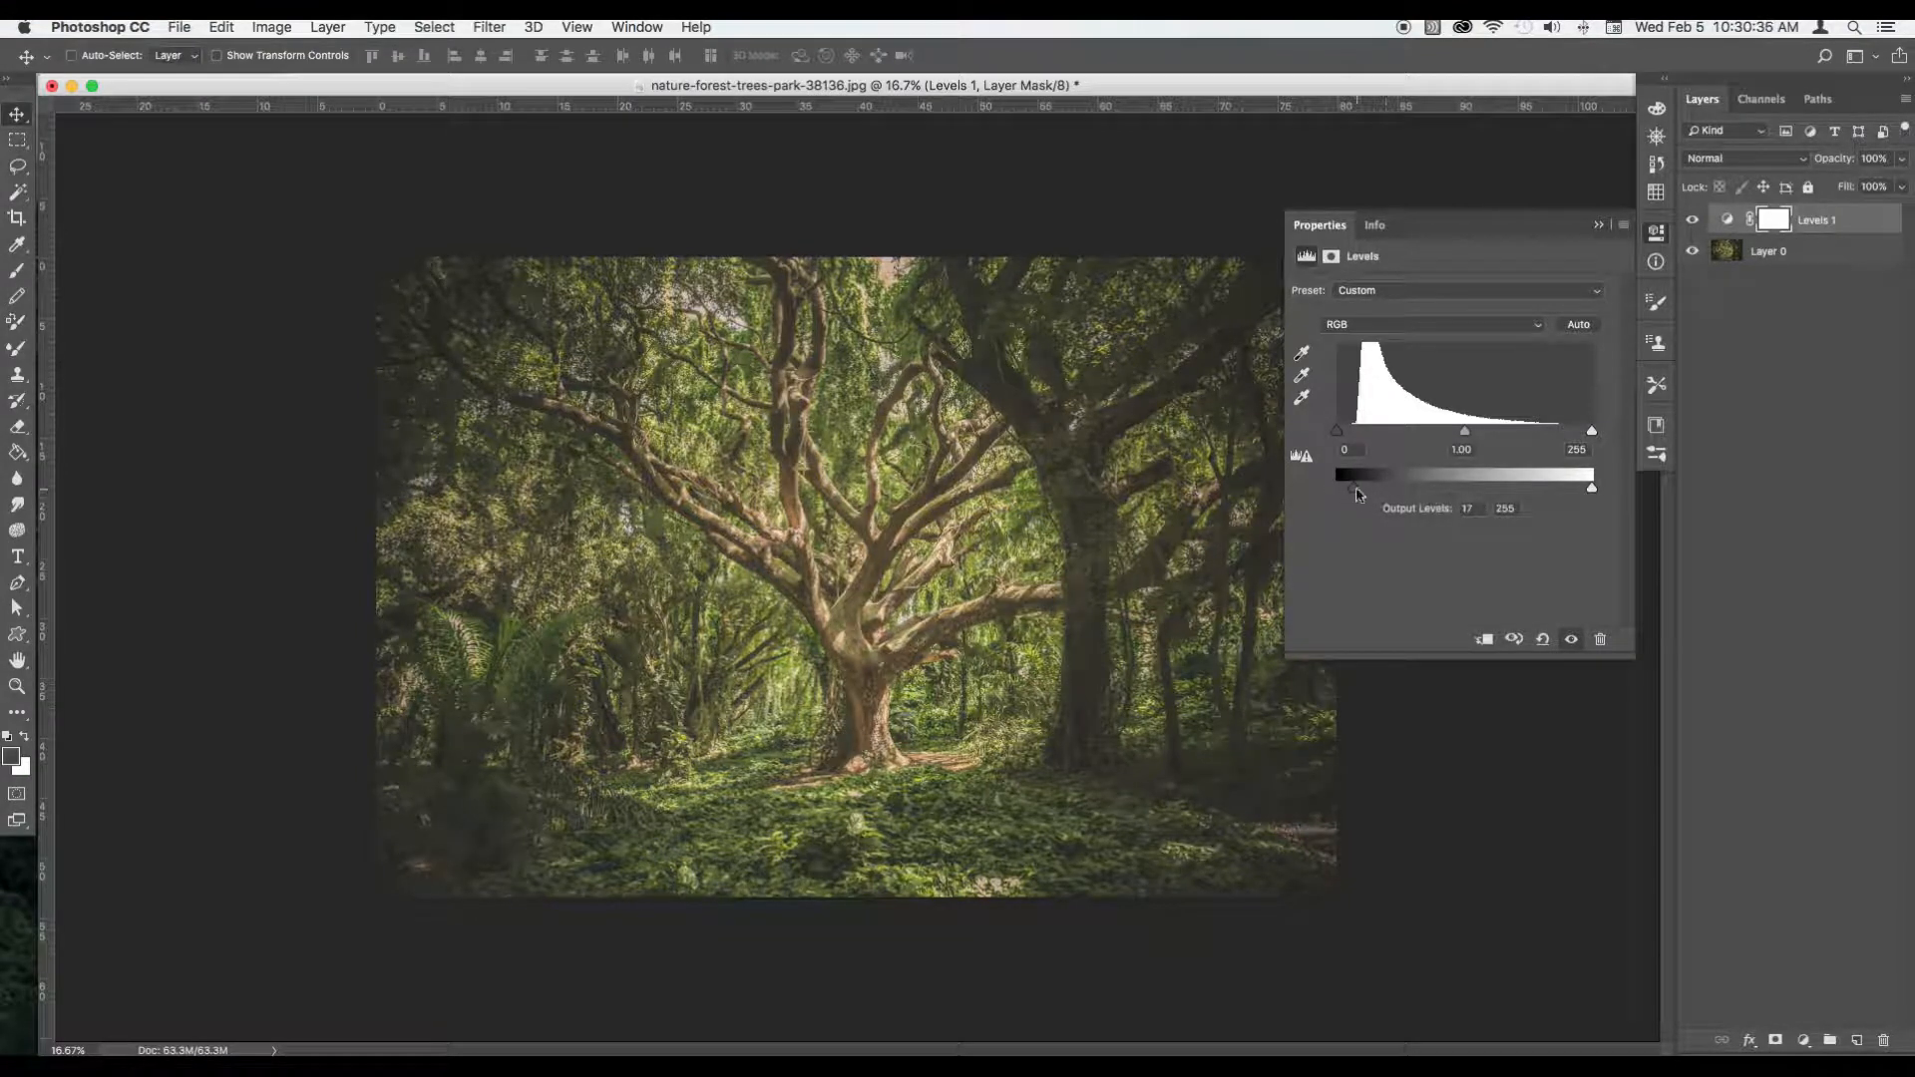
left_click_drag(1355, 489, 1337, 489)
left_click_drag(1337, 431, 1348, 436)
left_click_drag(1591, 431, 1579, 432)
left_click_drag(1351, 431, 1357, 433)
left_click(1656, 232)
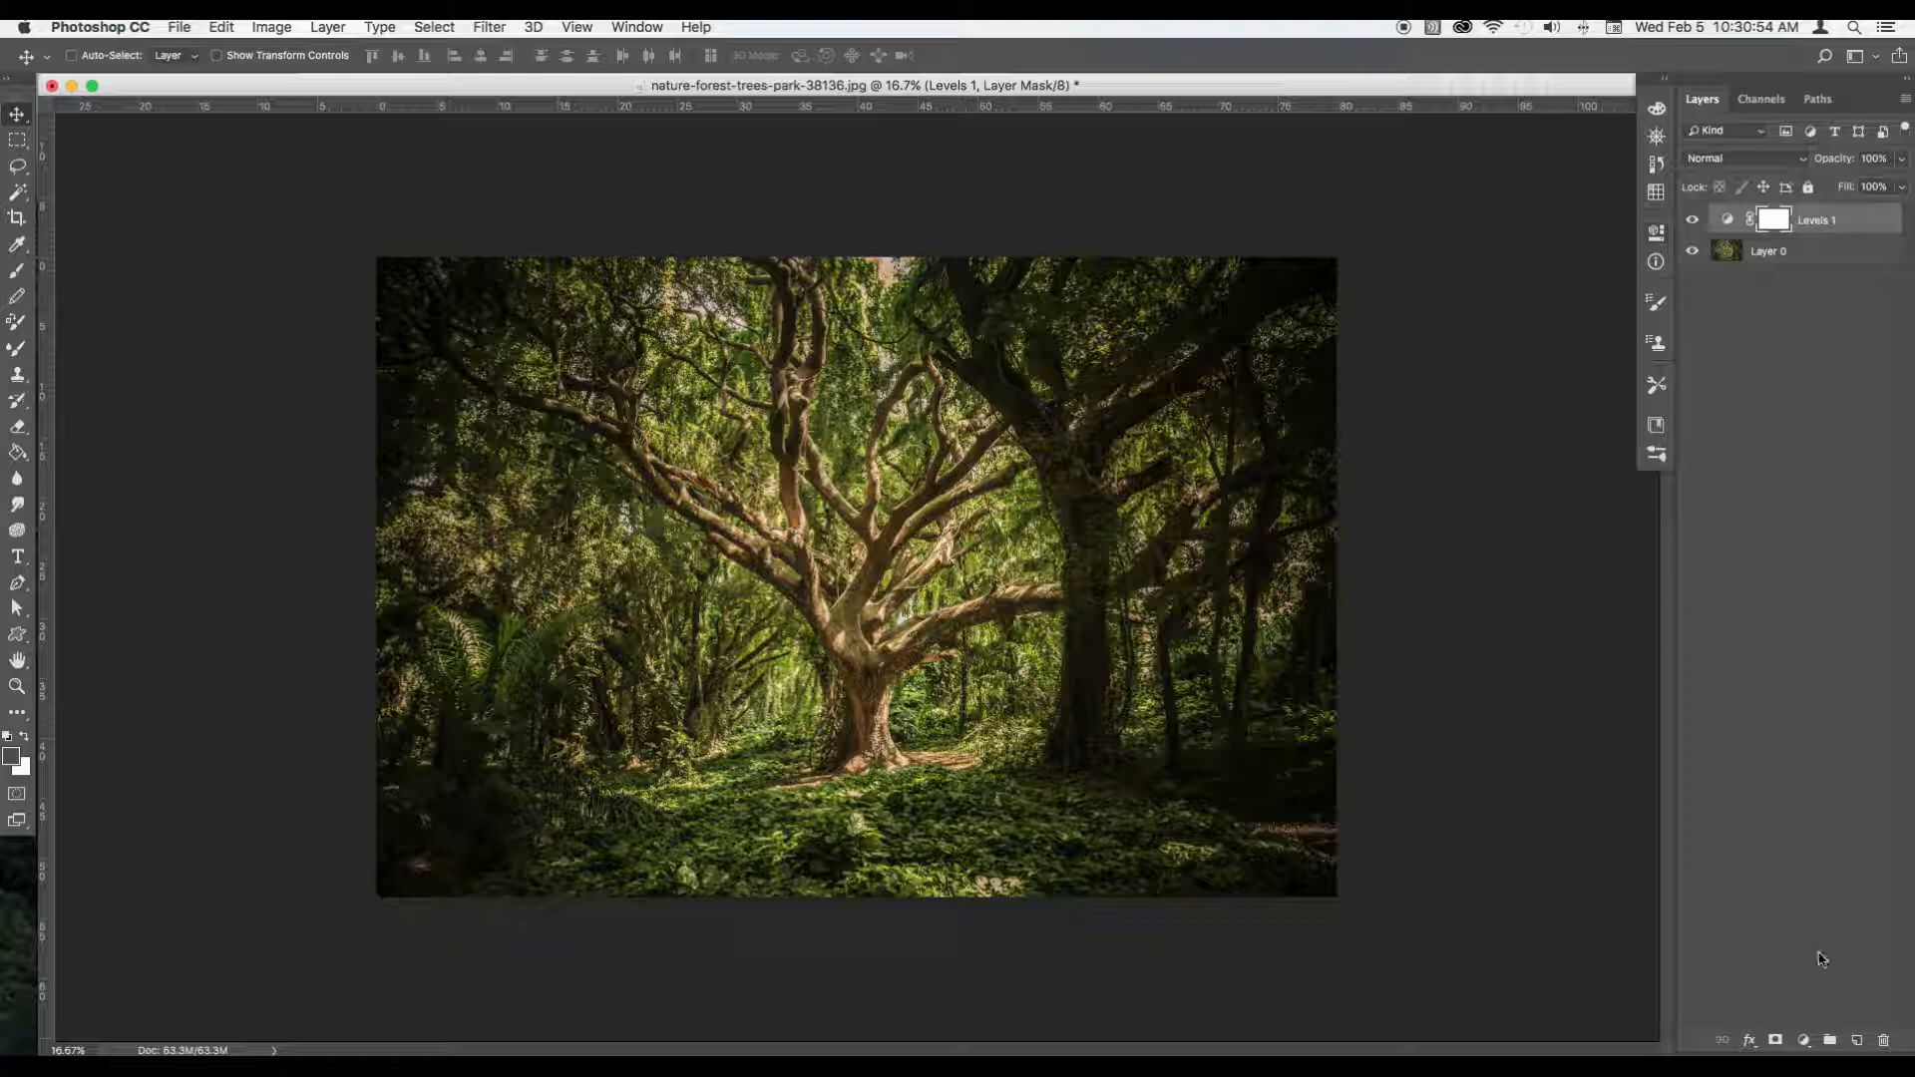
Step: Add a new empty layer and set the foreground color to a light tan sampled from the sunlit branches
left_click(1856, 1040)
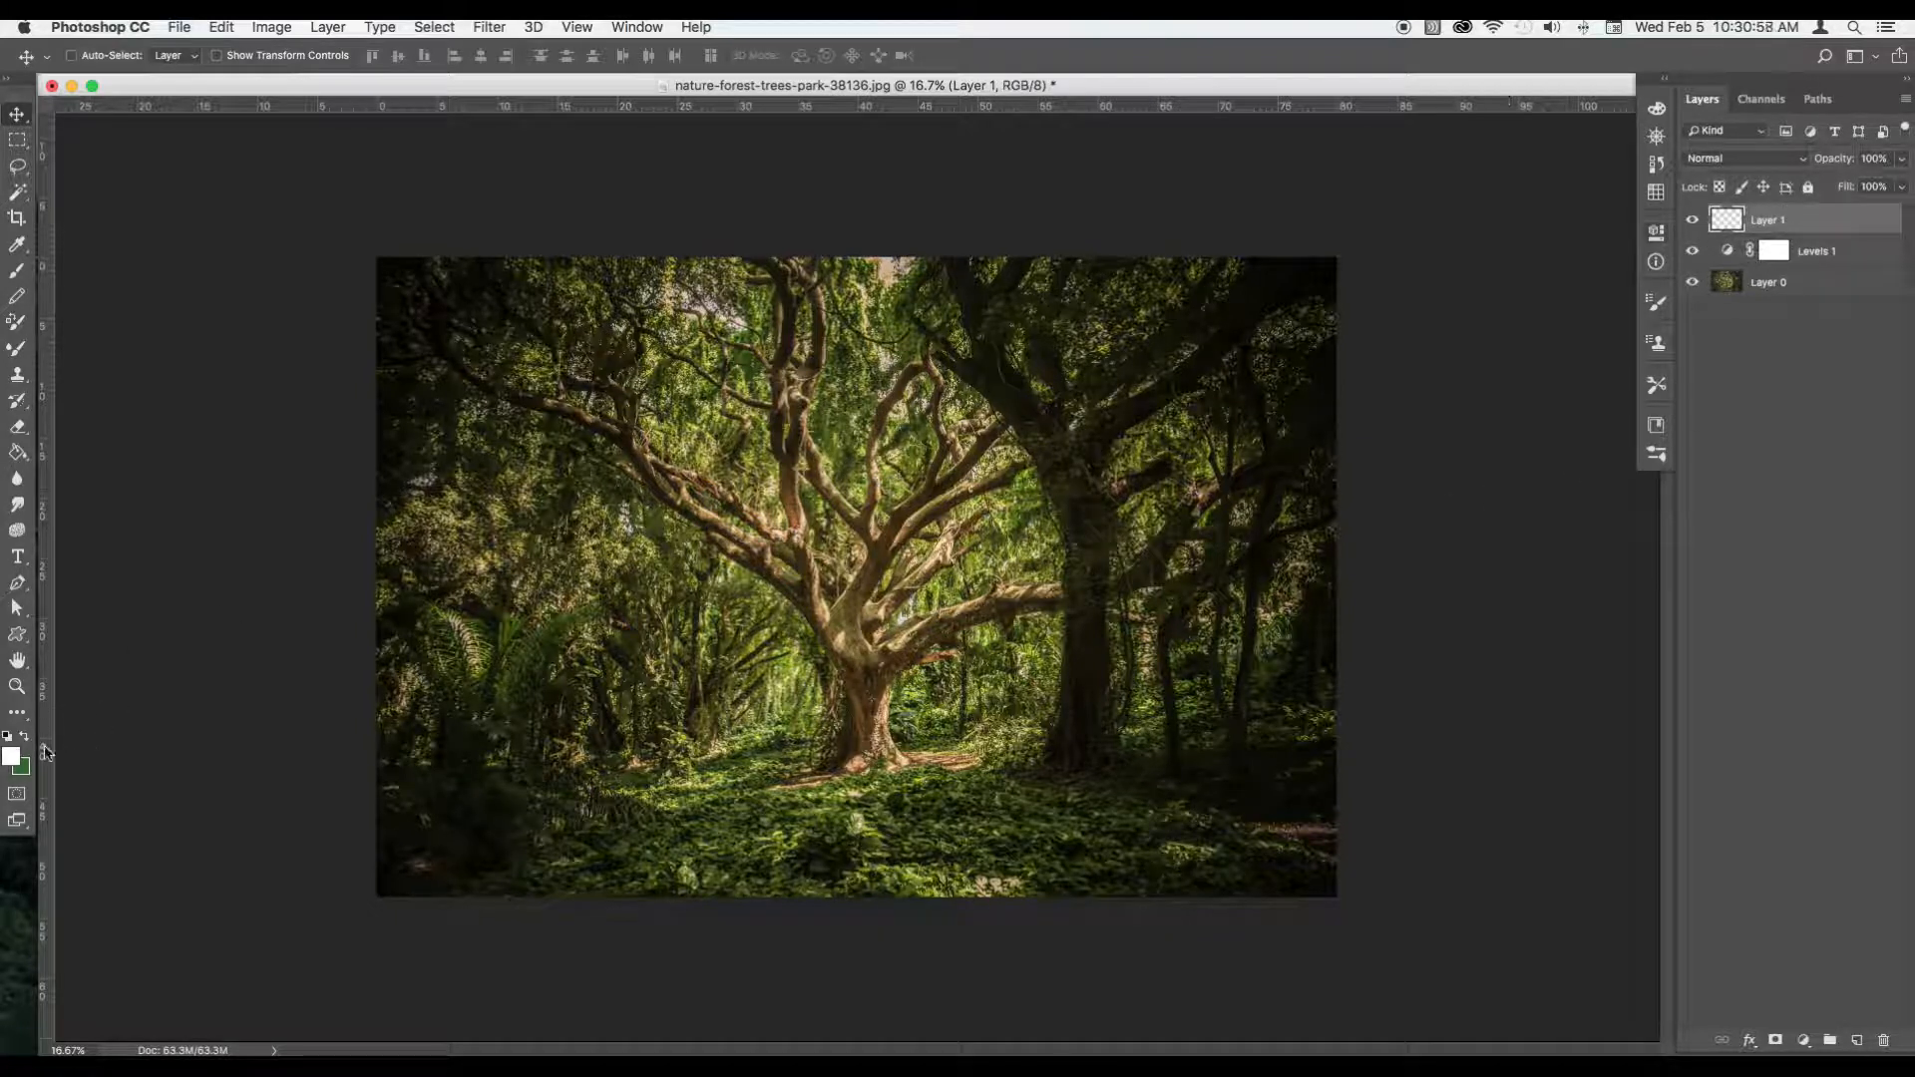
left_click(14, 760)
key("alt")
left_click(938, 539)
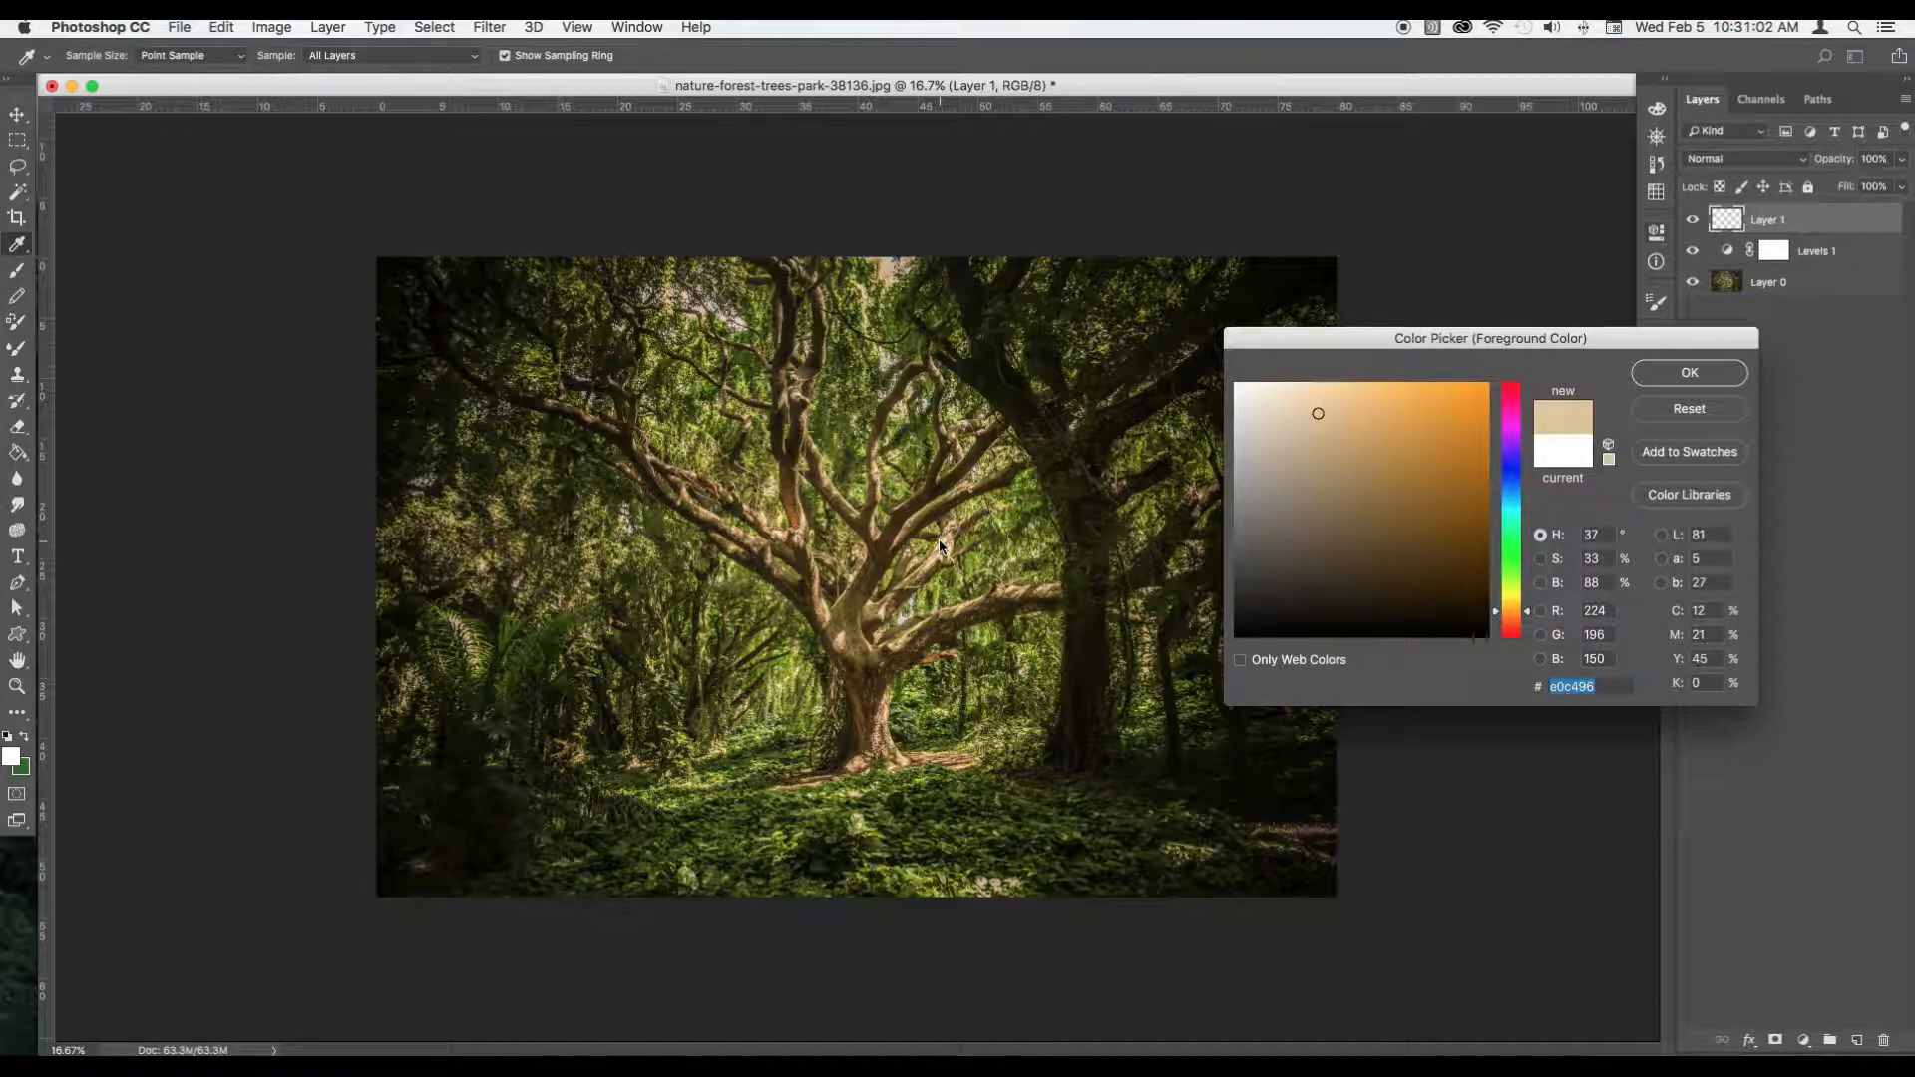
left_click(1709, 375)
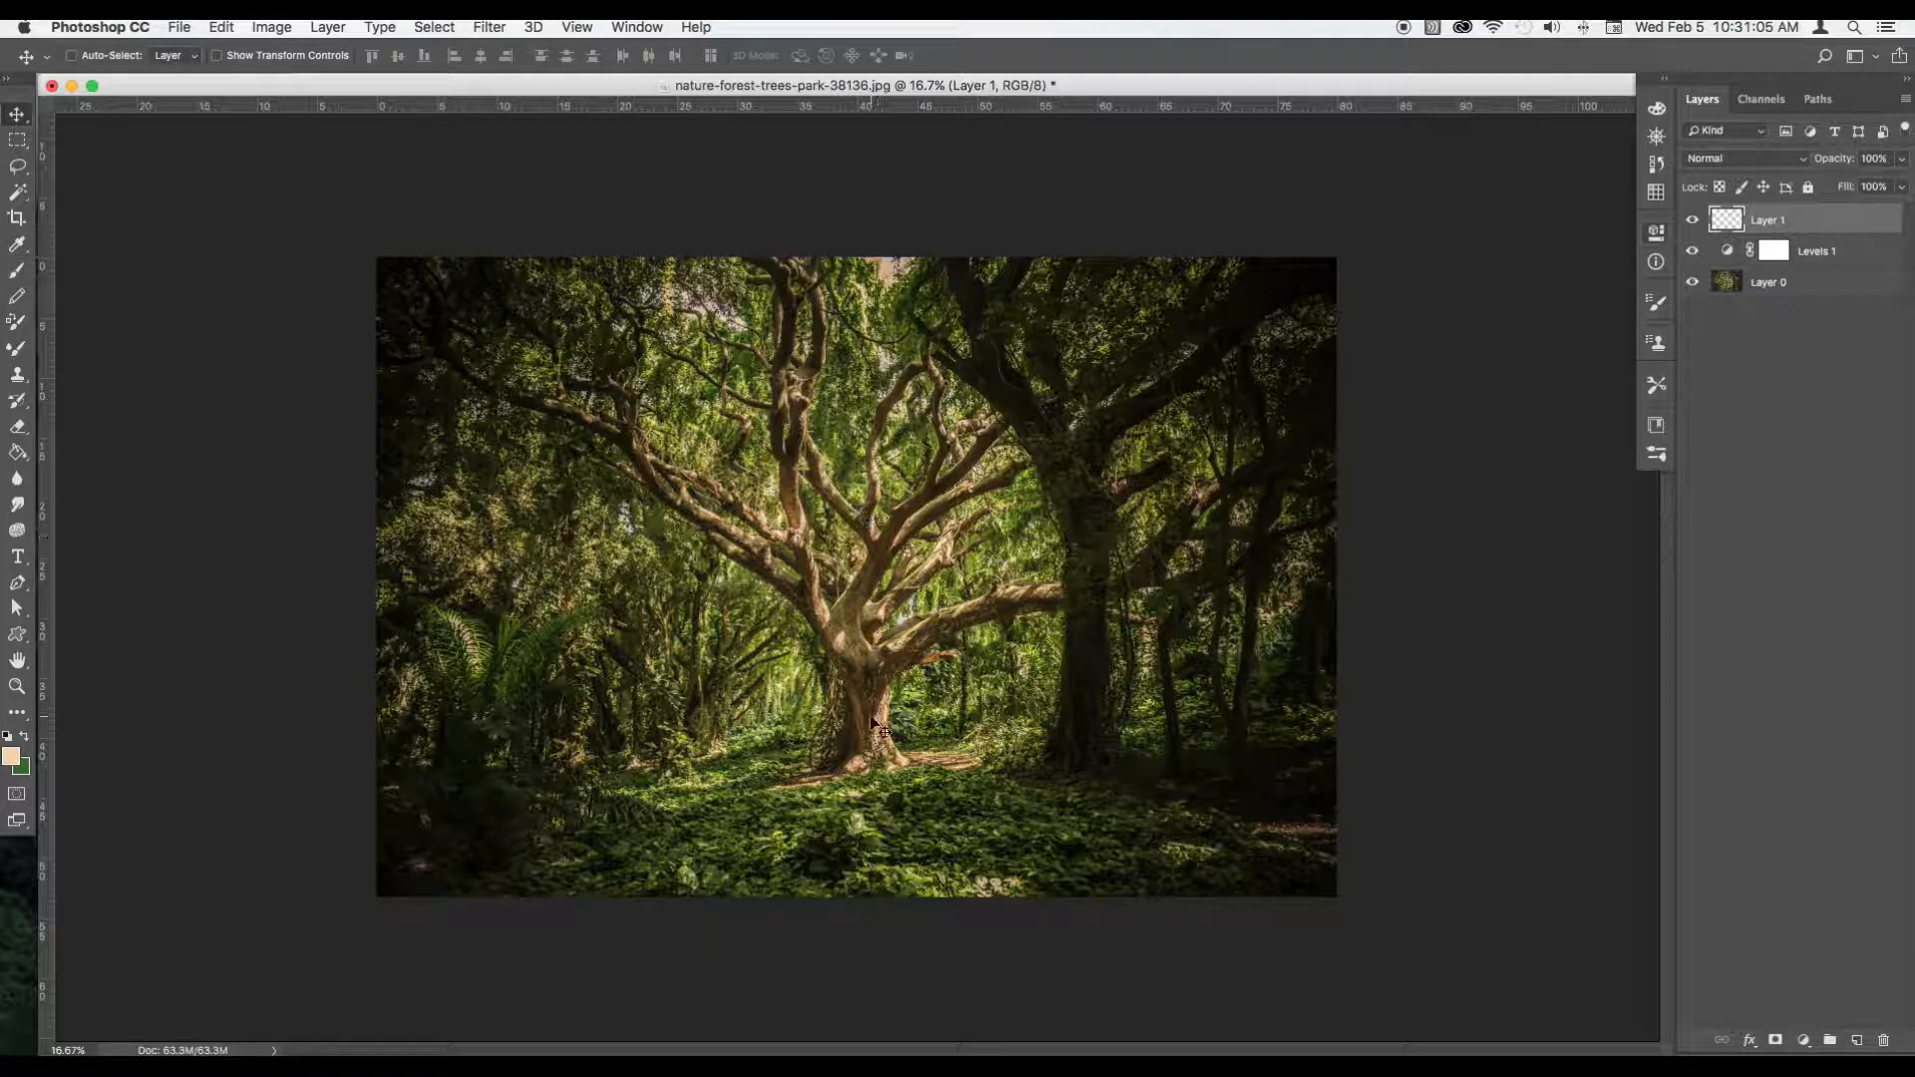
Step: With the Brush at 175 pixels, paint two parallel straight light rays diagonally across the tree down to the lower-left undergrowth
key("b")
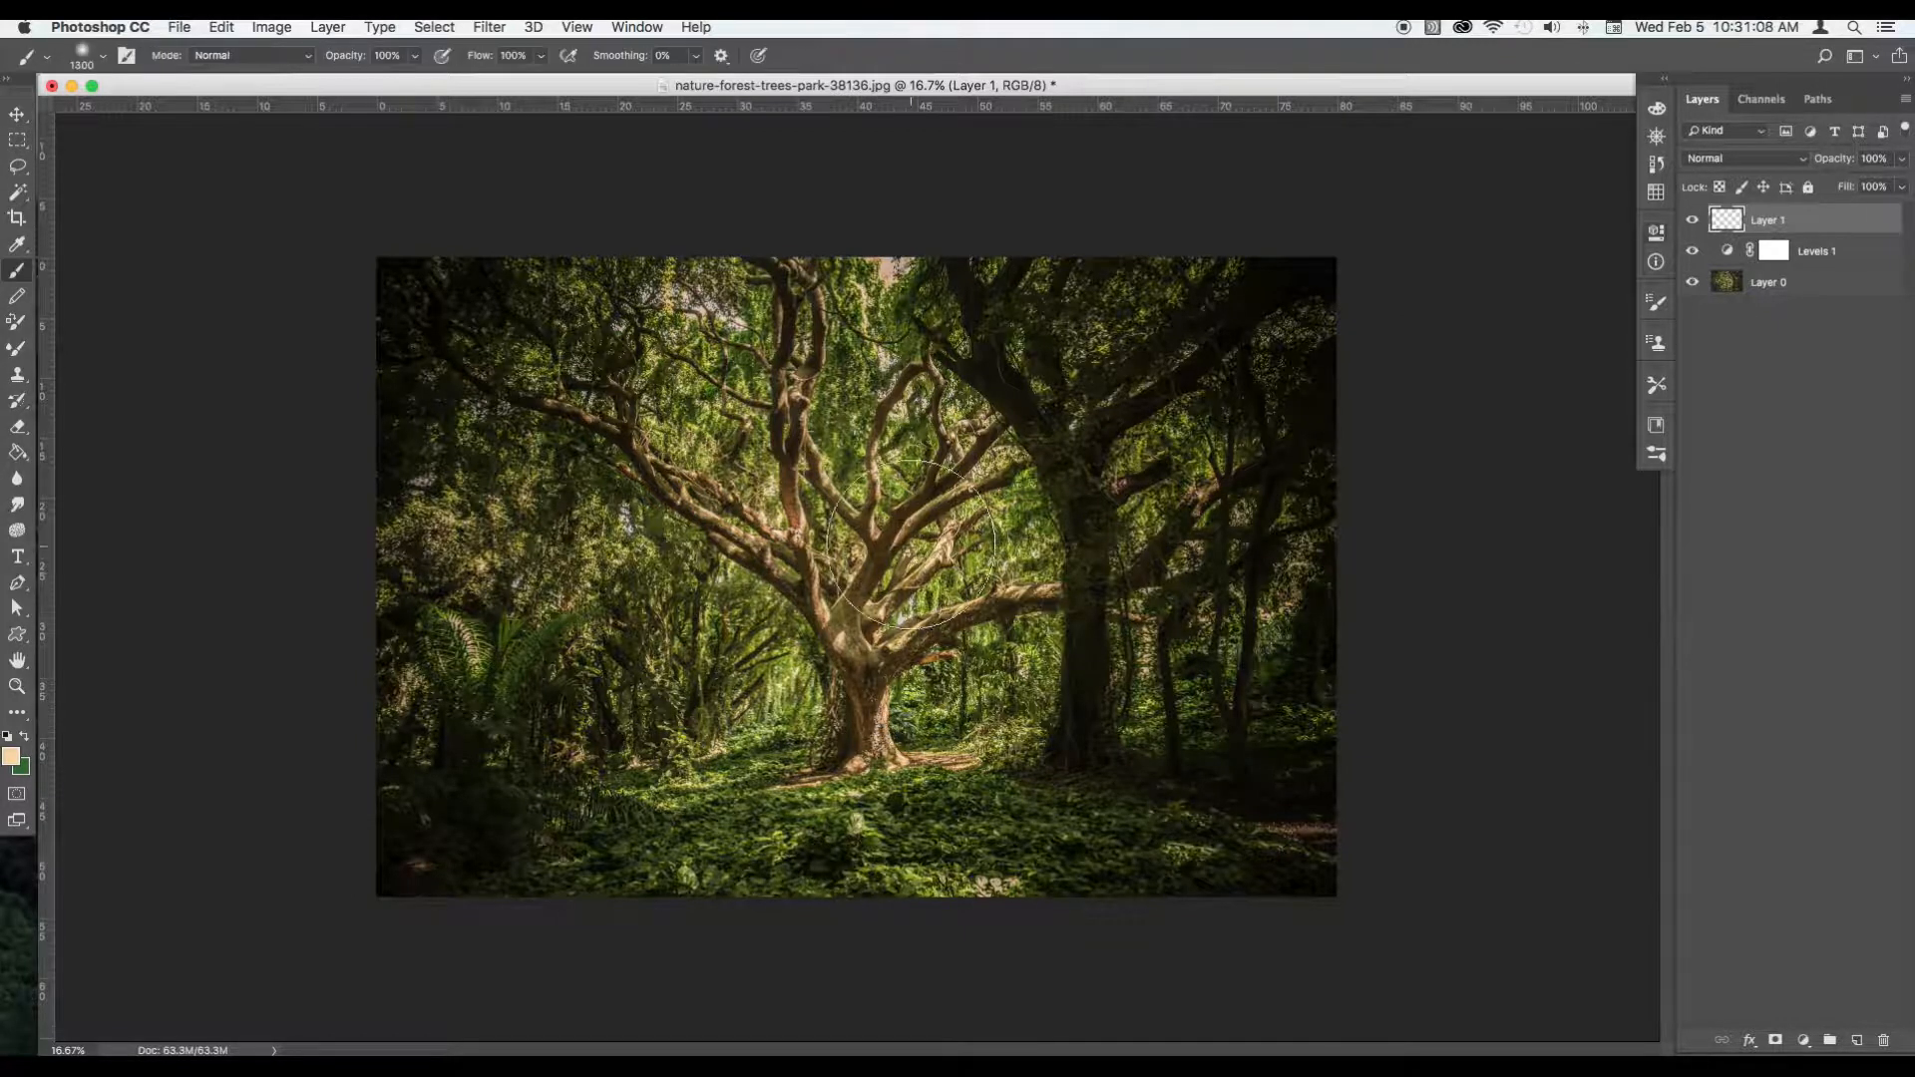
key("bracketleft")
key("bracketleft")
key("bracketleft")
key("bracketleft")
key("bracketleft")
key("bracketleft")
key("bracketleft")
key("bracketleft")
key("bracketleft")
left_click(988, 410)
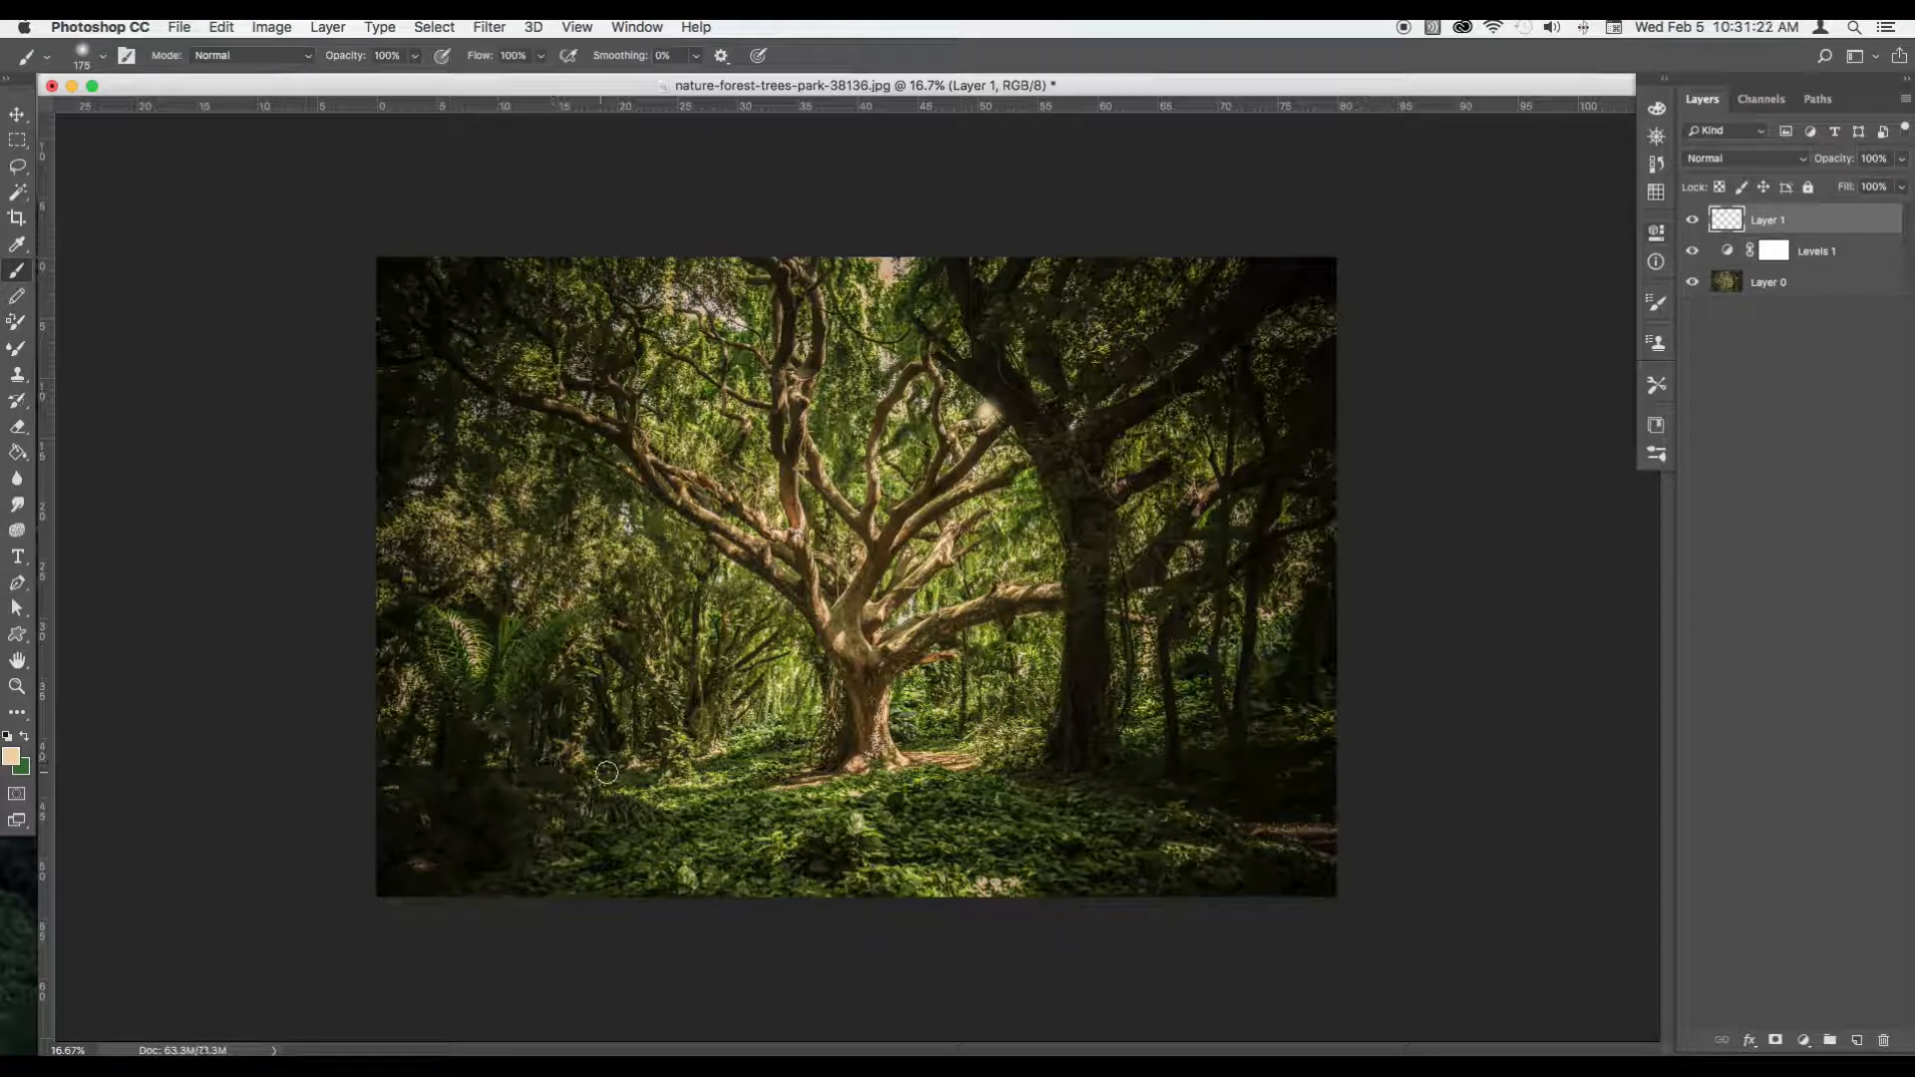
left_click(614, 803, "shift")
left_click(933, 371)
left_click(581, 751, "shift")
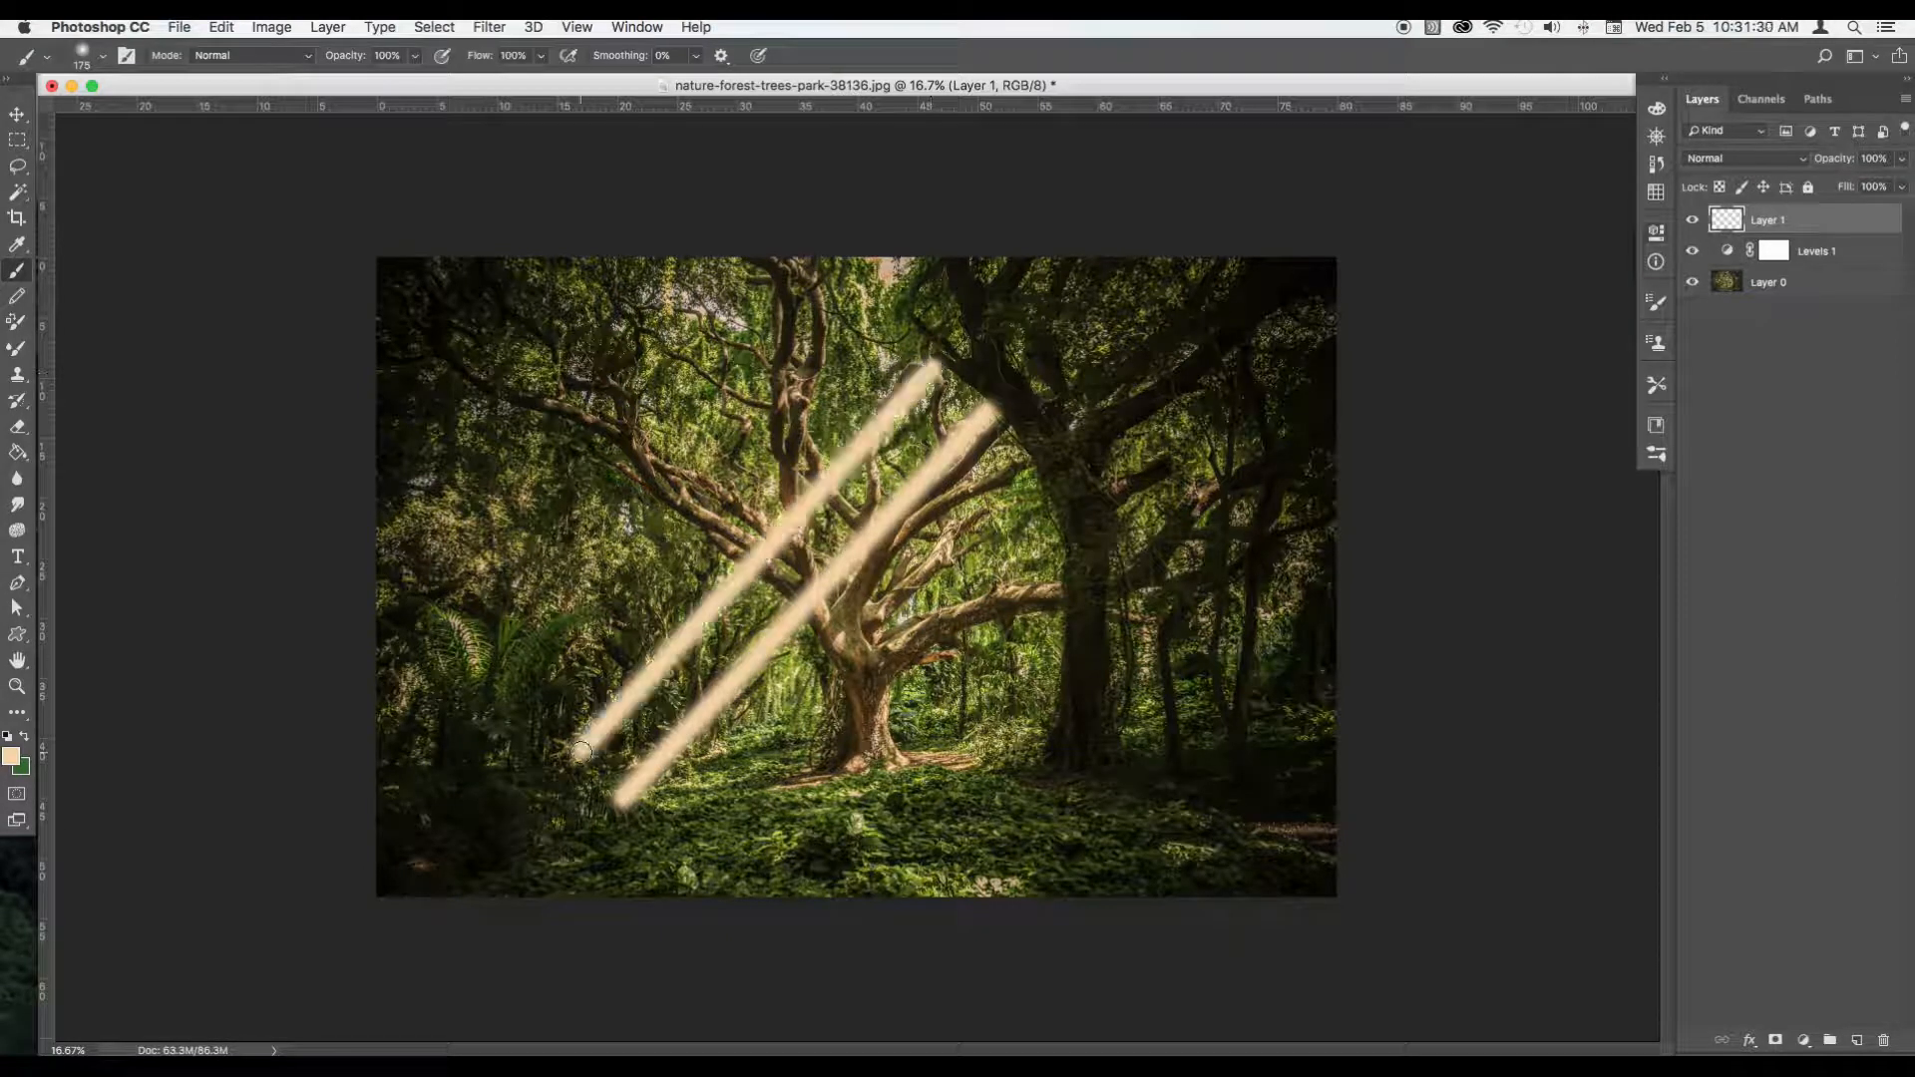
Step: Paint three more straight rays beside the dark trunk, one reaching the tree's base and two short ones ending at the horizontal branch
left_click(1011, 436)
left_click(790, 777, "shift")
left_click(1036, 483)
left_click(973, 596, "shift")
left_click(1052, 509)
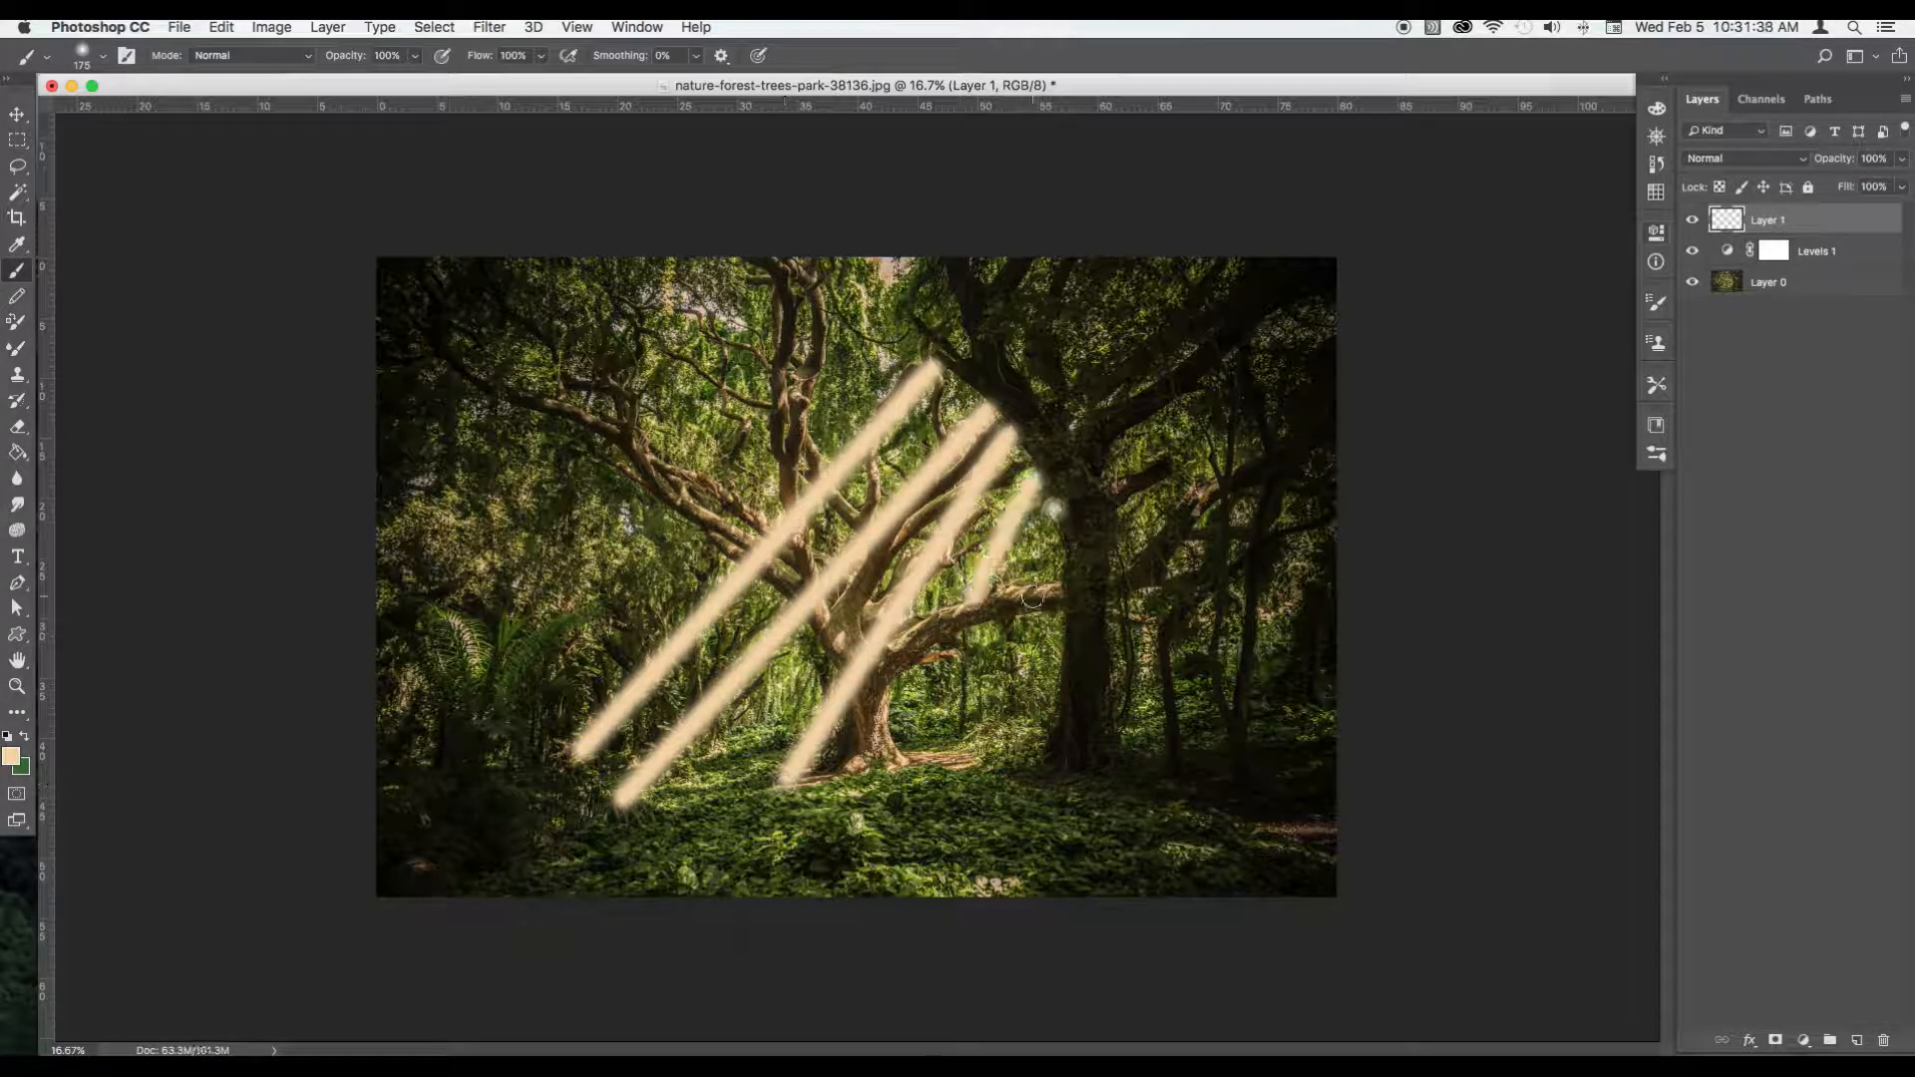
left_click(1038, 579, "shift")
Step: Paint a straight, shallower ray above the others, from the upper center of the canopy toward the left foliage
key("bracketright")
key("bracketright")
key("bracketright")
key("bracketright")
left_click(943, 302)
left_click(585, 545, "shift")
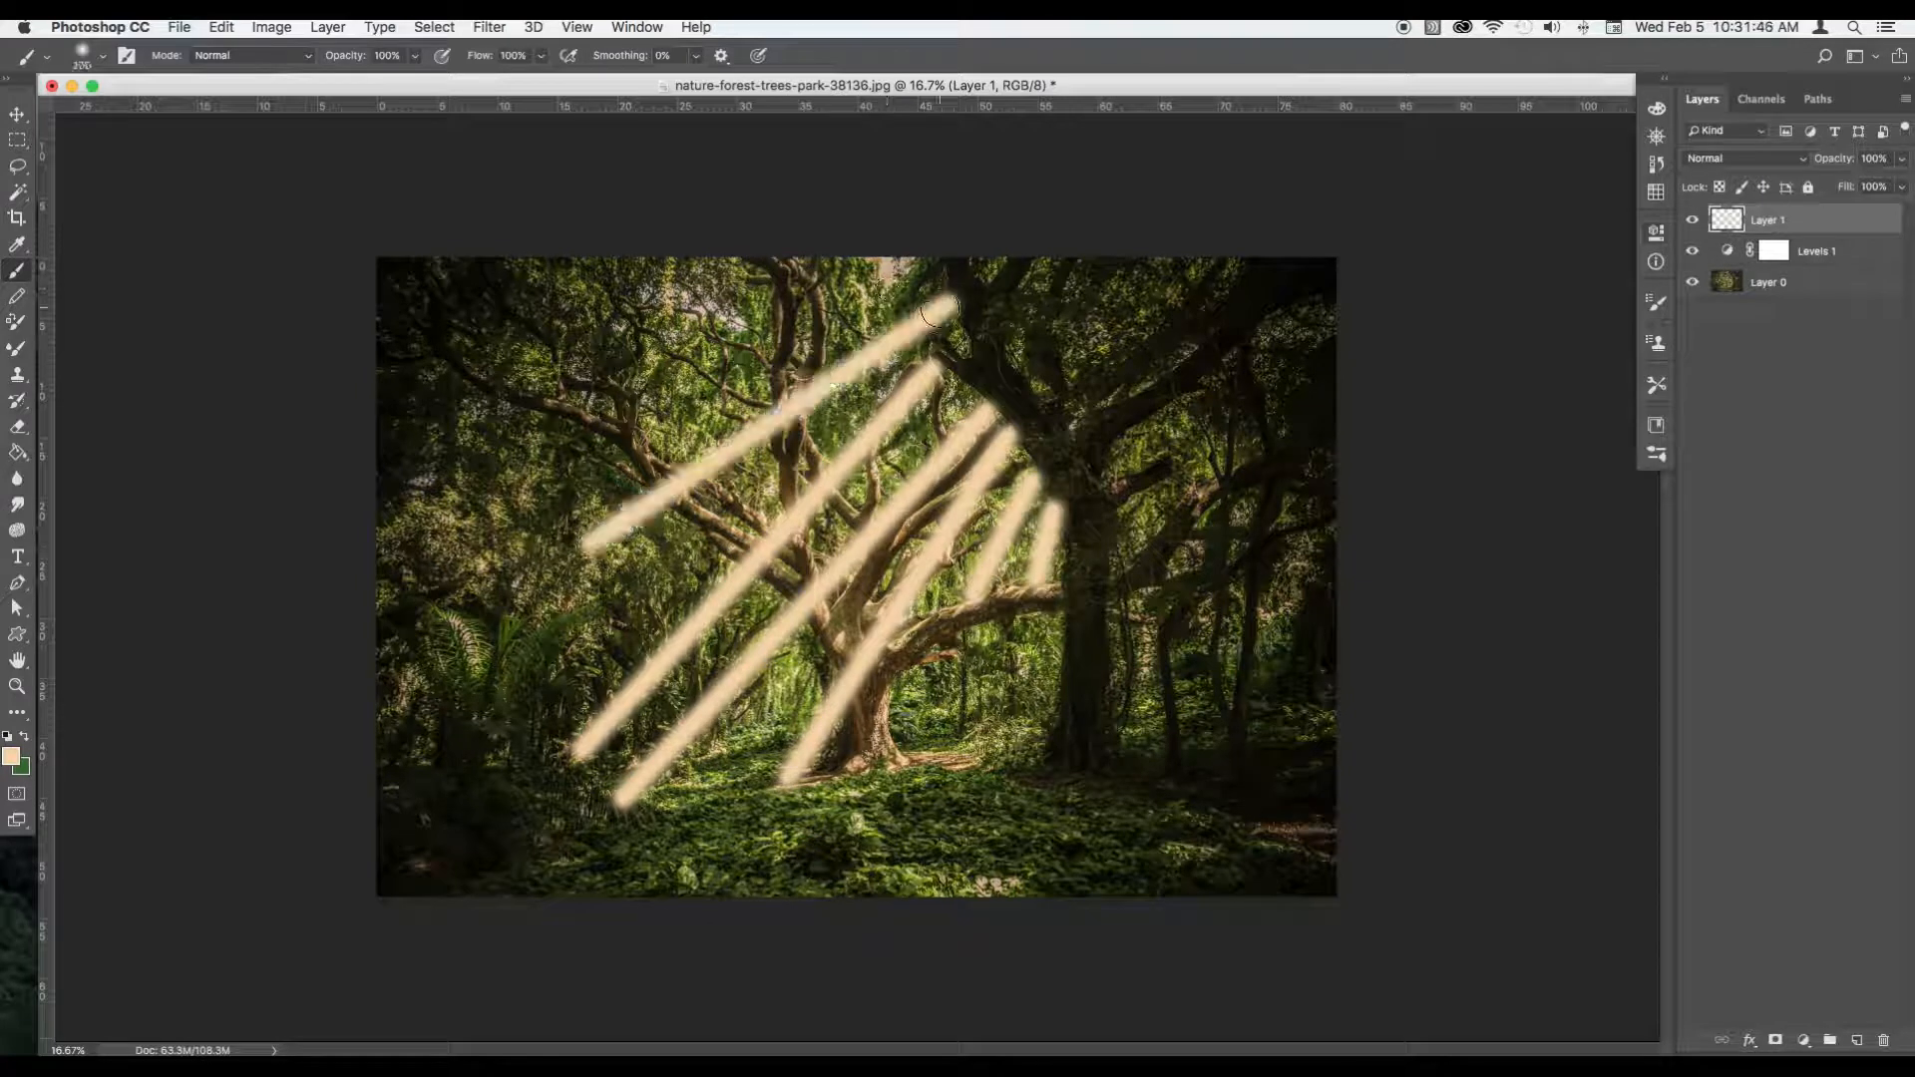
Step: With the brush back at 175 pixels, continue the two short rays below the horizontal branch down to the ground
key("bracketleft")
key("bracketleft")
key("bracketleft")
key("bracketleft")
left_click(996, 766, "shift")
left_click(963, 633)
left_click(915, 763, "shift")
Step: Paint two long, steep straight rays from the canopy to the ground in the dark area right of the large trunk
left_click(1180, 400)
left_click(1282, 830, "shift")
left_click(1181, 854)
left_click(1092, 320, "shift")
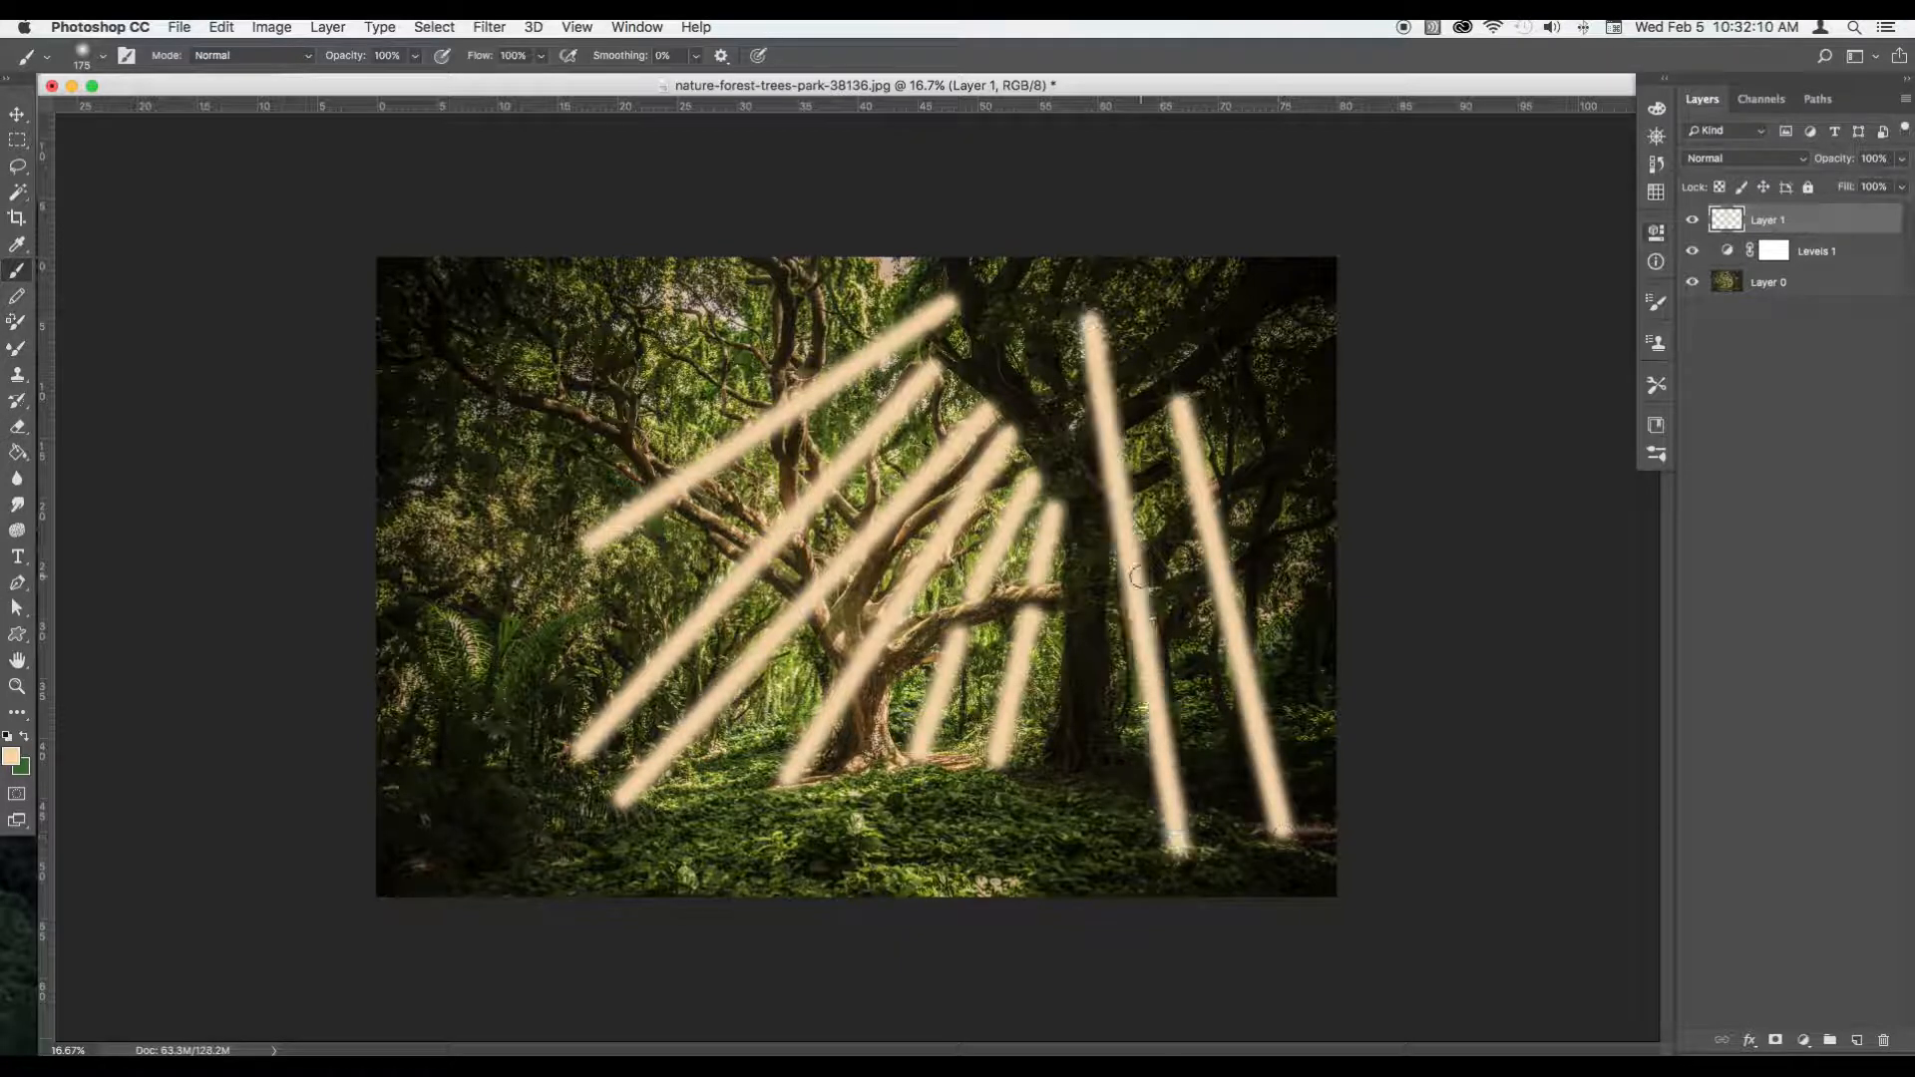
Step: Set the blend mode of the painted ray layer to Overlay
key("v")
left_click(1766, 158)
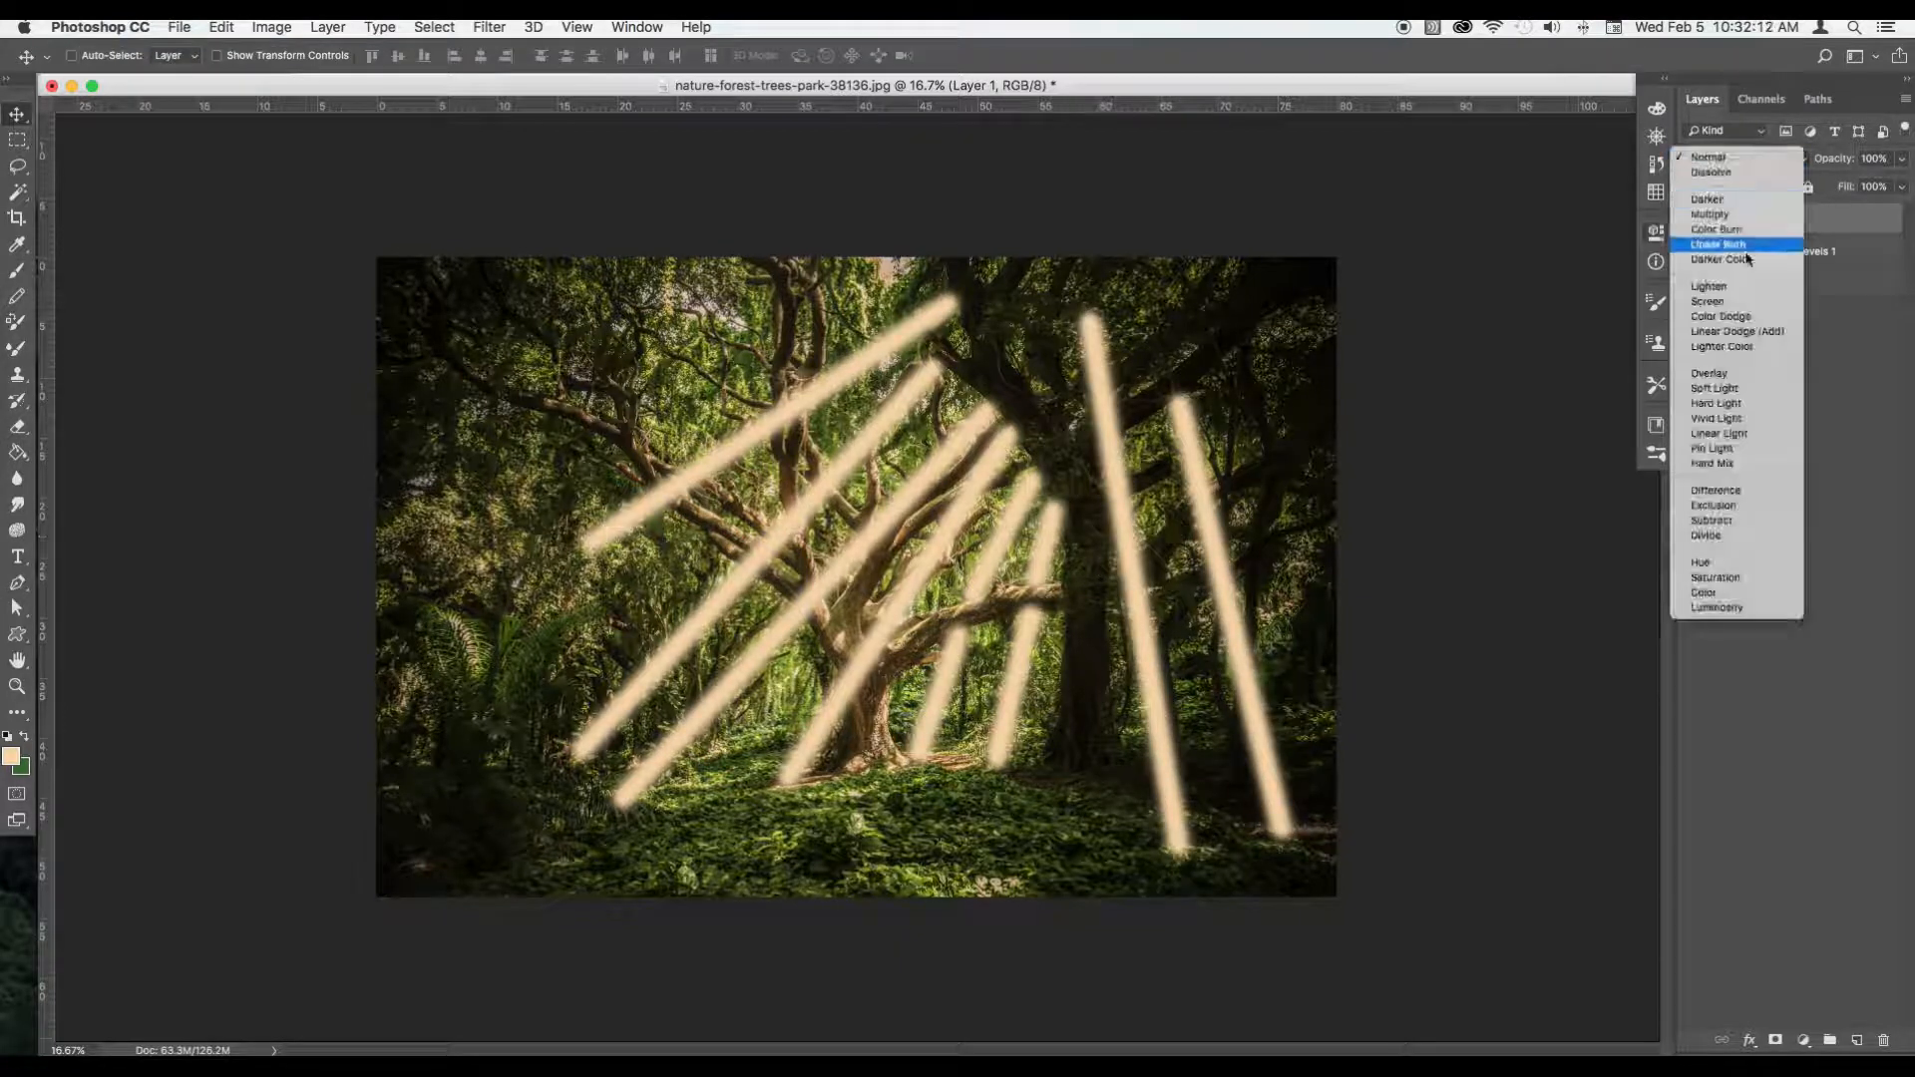
left_click(1755, 375)
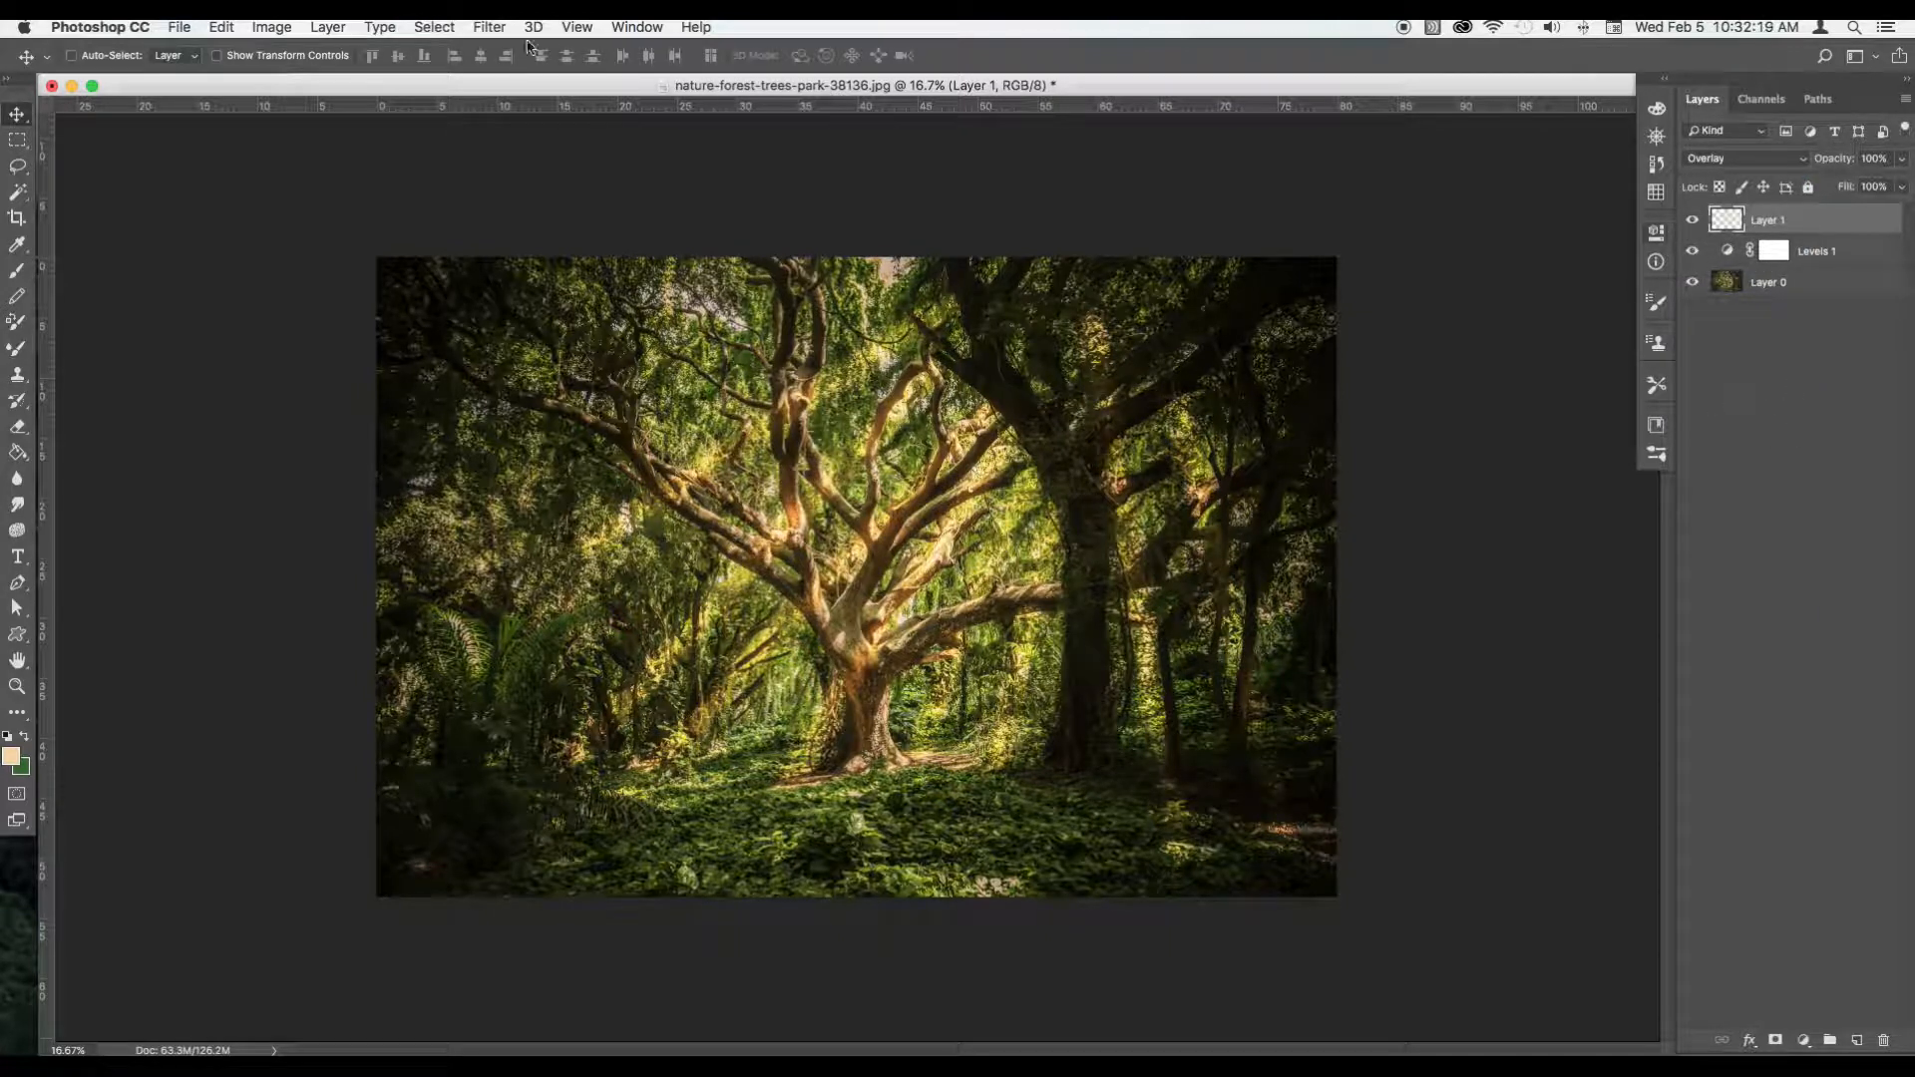
Step: Apply a Gaussian Blur with a radius of about 8 pixels to the painted ray layer
left_click(489, 27)
mouse_move(519, 263)
left_click(818, 342)
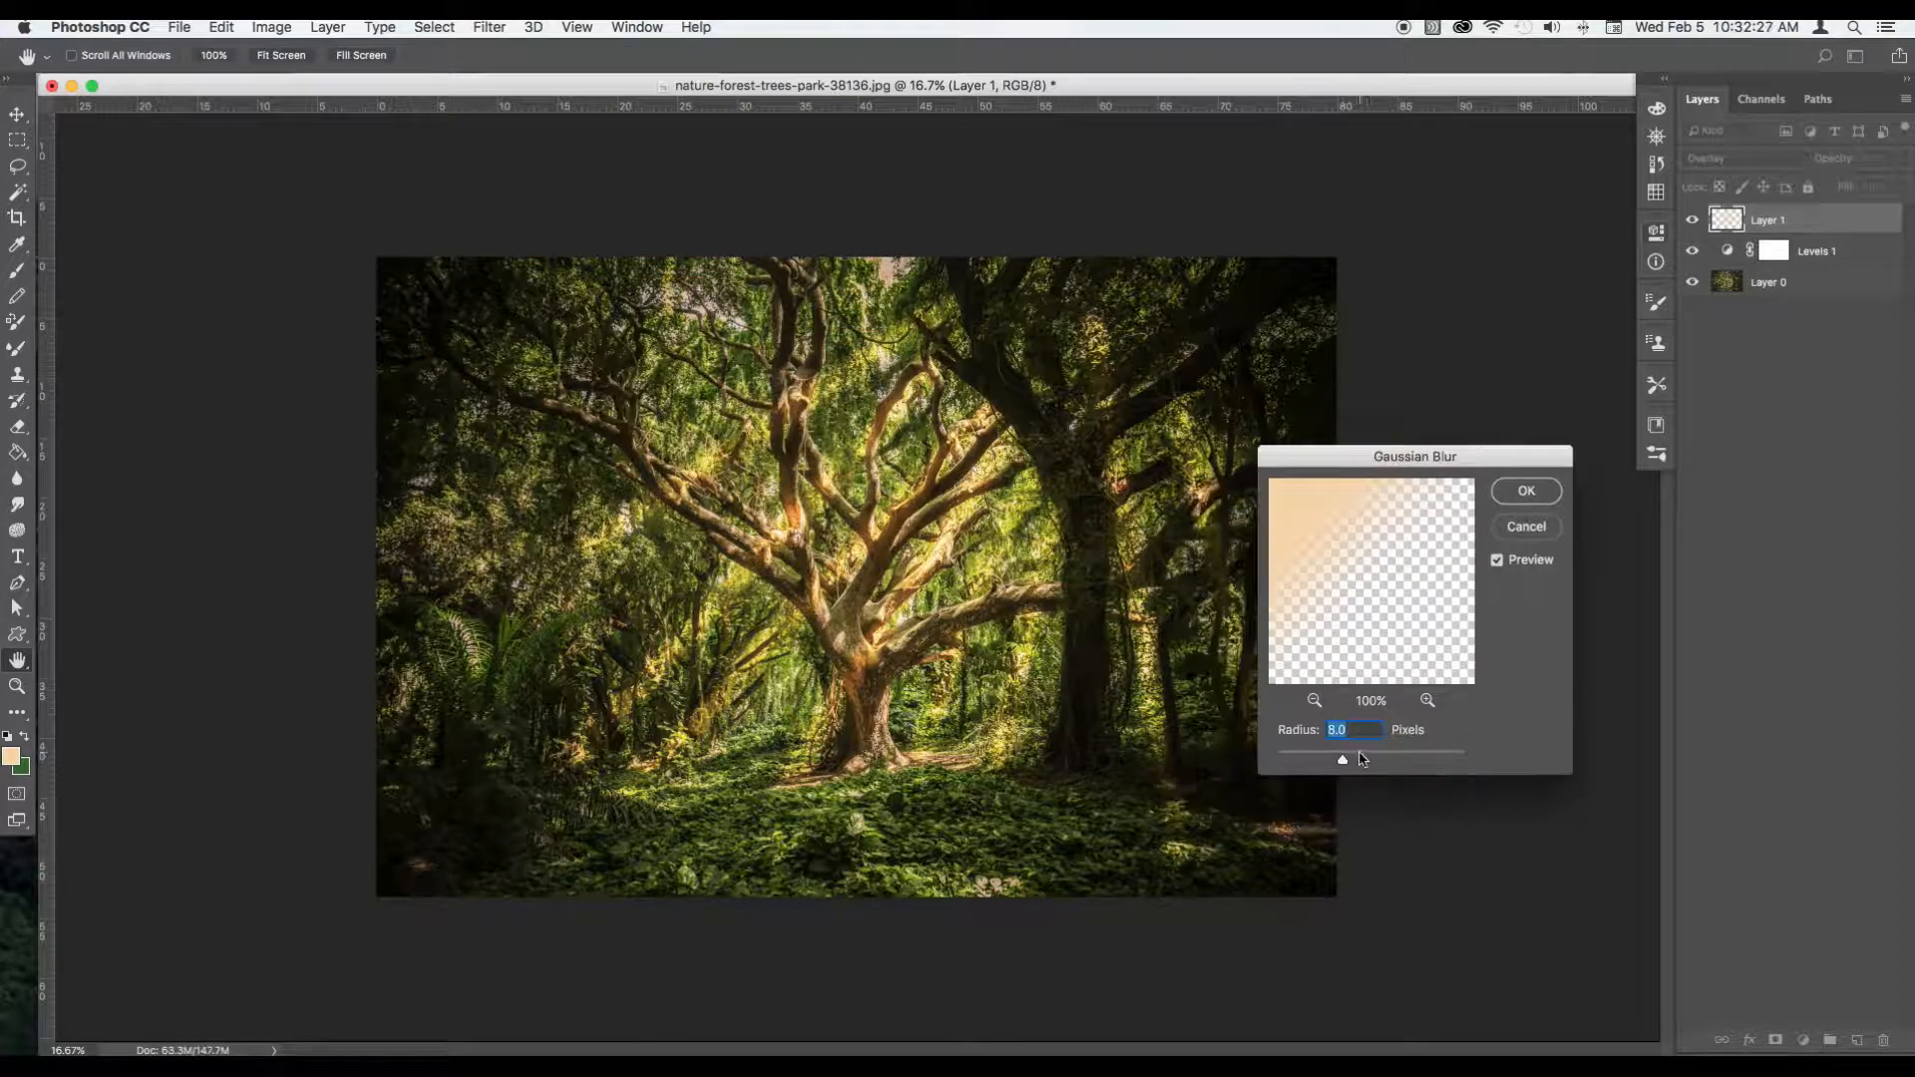
left_click(1525, 491)
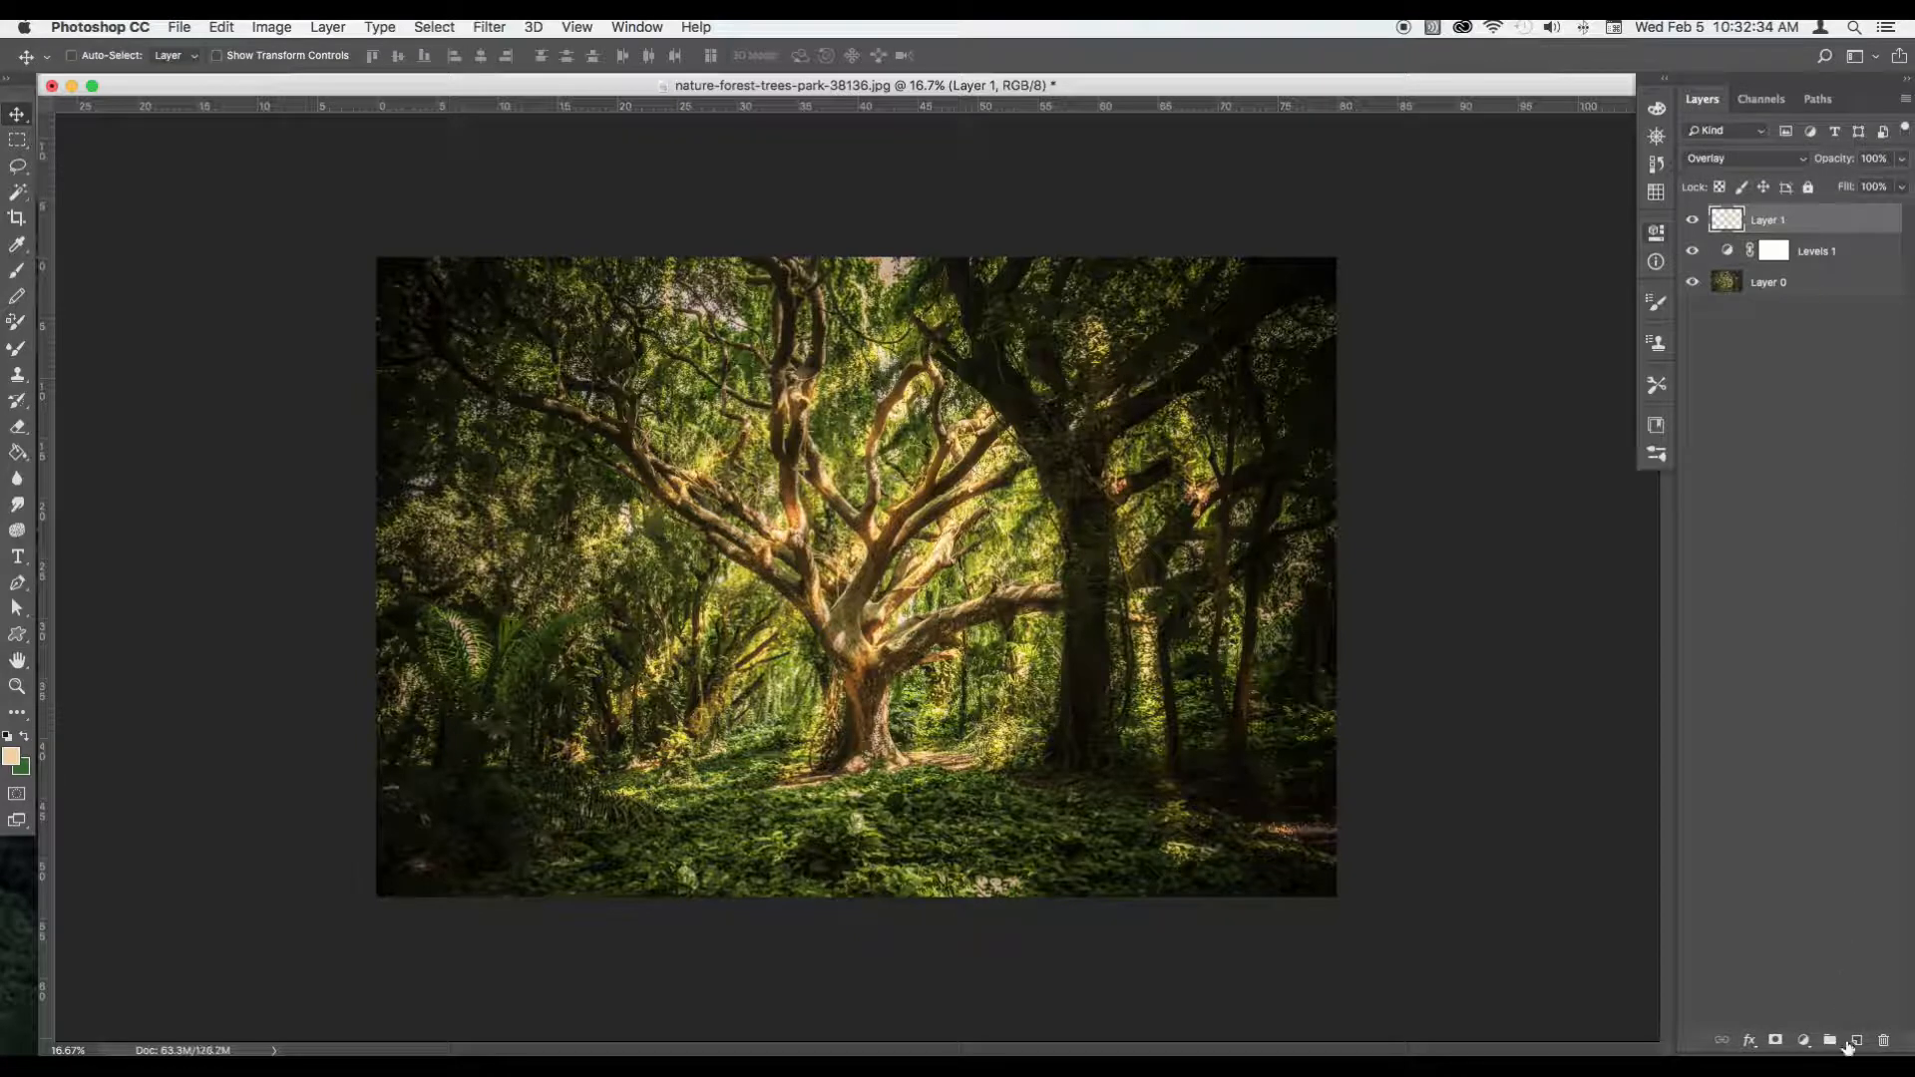
Step: Add another empty layer on top and set the foreground color to the near-white cream fff6e9
left_click(1857, 1043)
key("i")
left_click(12, 758)
left_click_drag(1320, 392, 1262, 370)
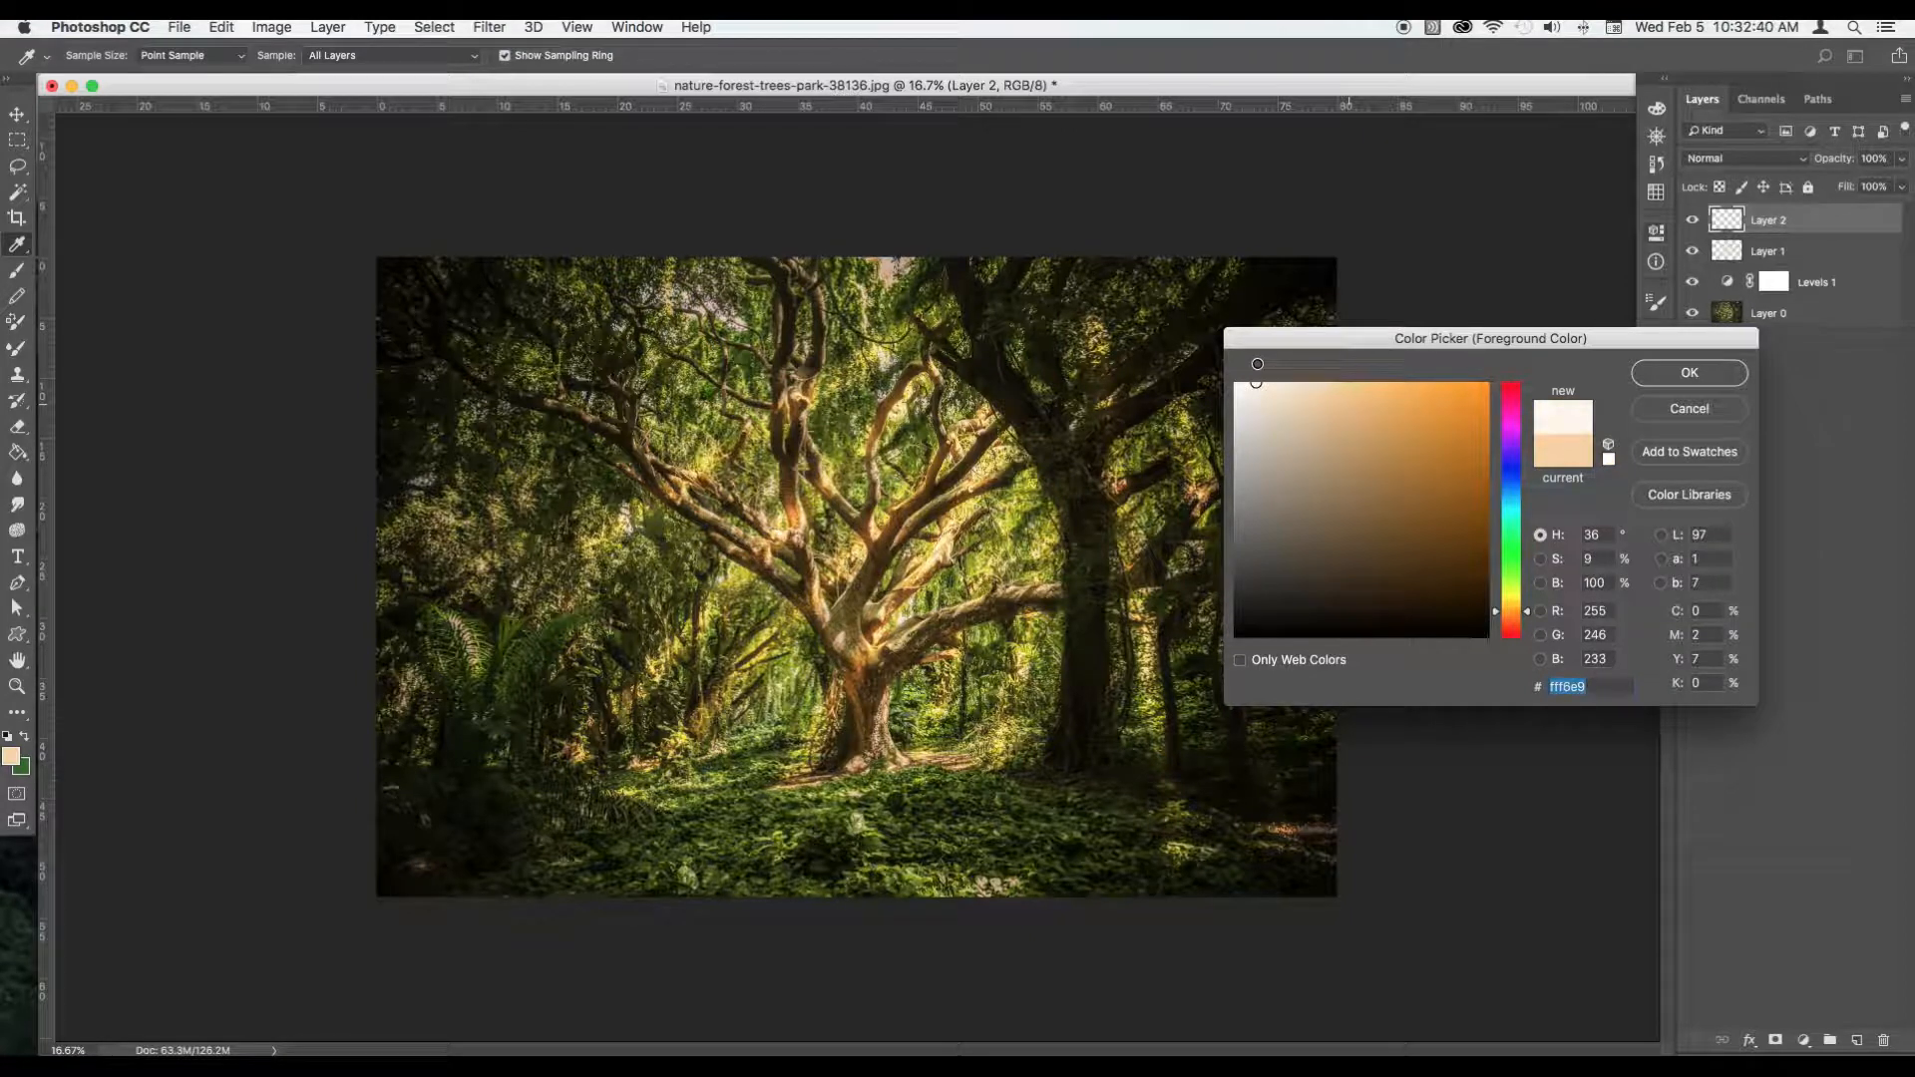
left_click(1686, 375)
Step: With the Brush enlarged to 600 pixels, paint a wide straight ray between the top center of the canopy and the left foliage
key("b")
key("bracketright")
key("bracketright")
key("bracketright")
key("bracketright")
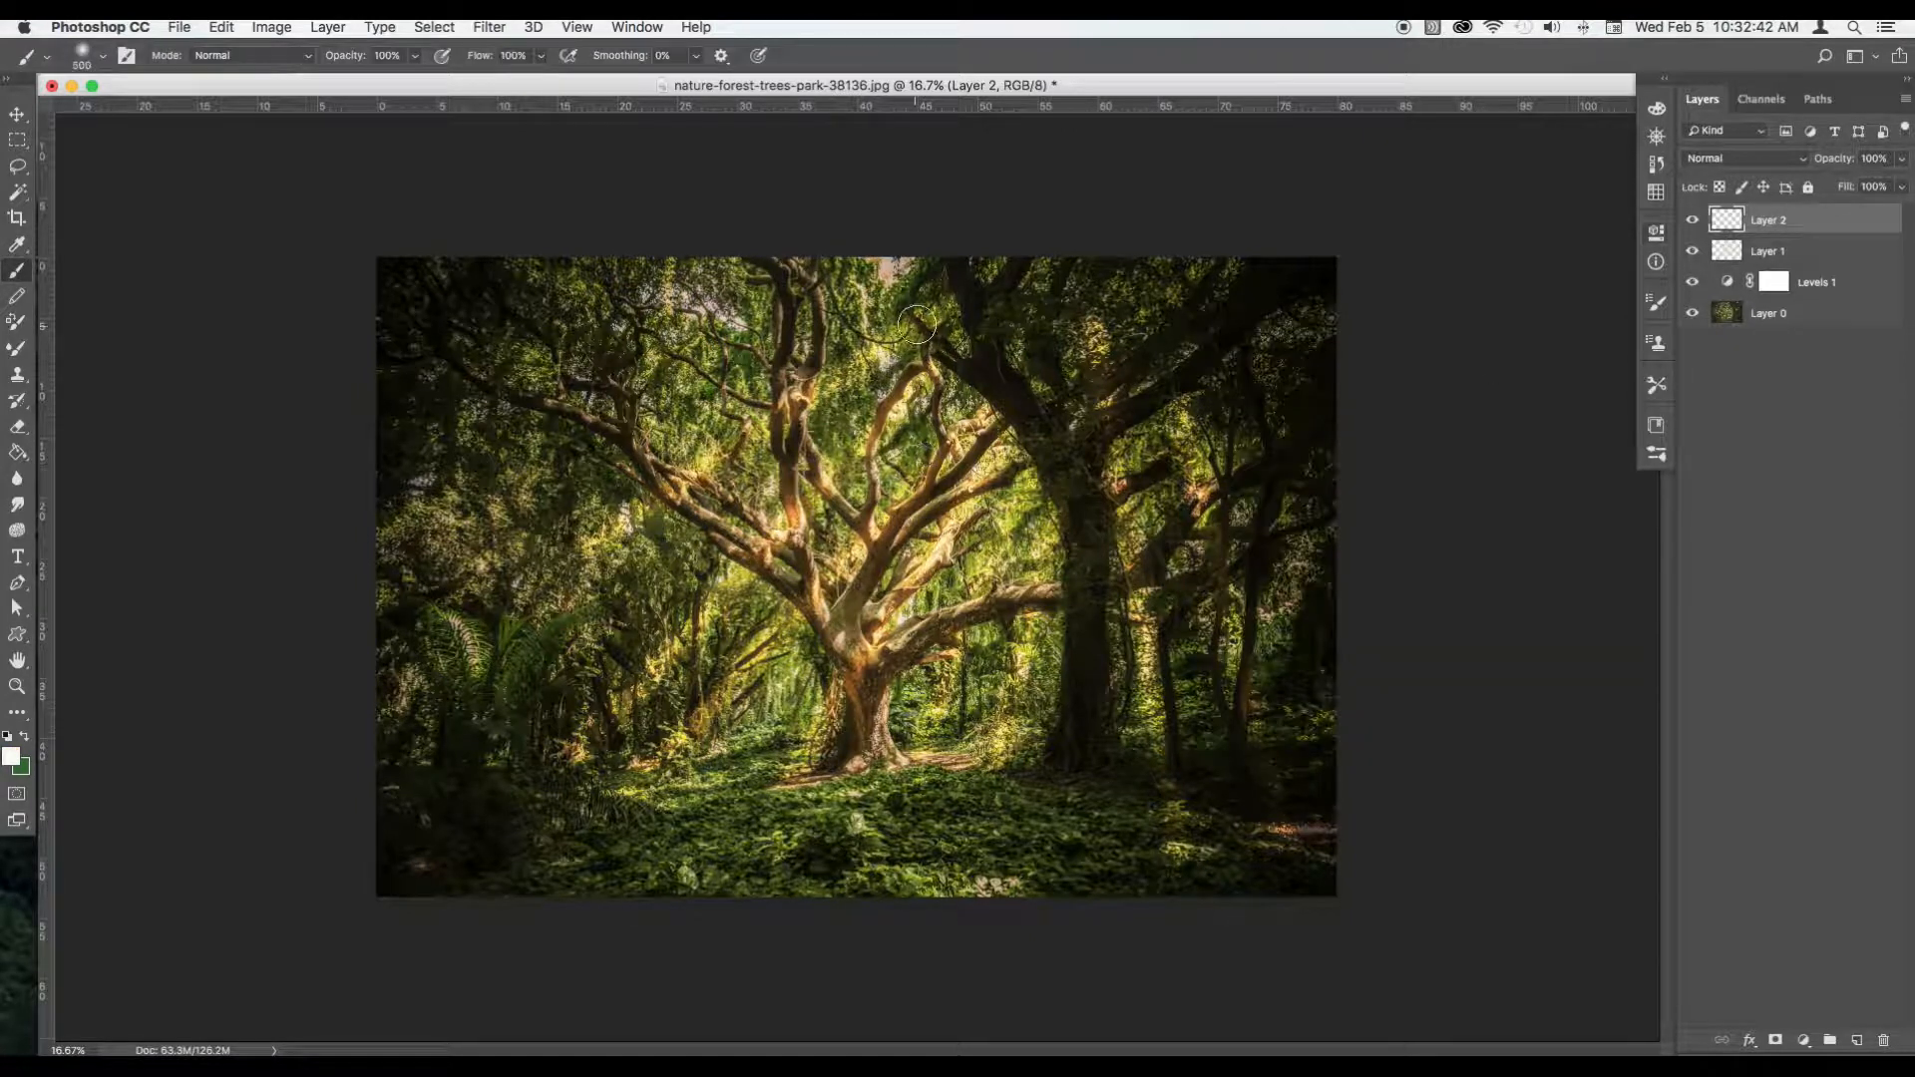
left_click(931, 292)
key("bracketright")
key("bracketright")
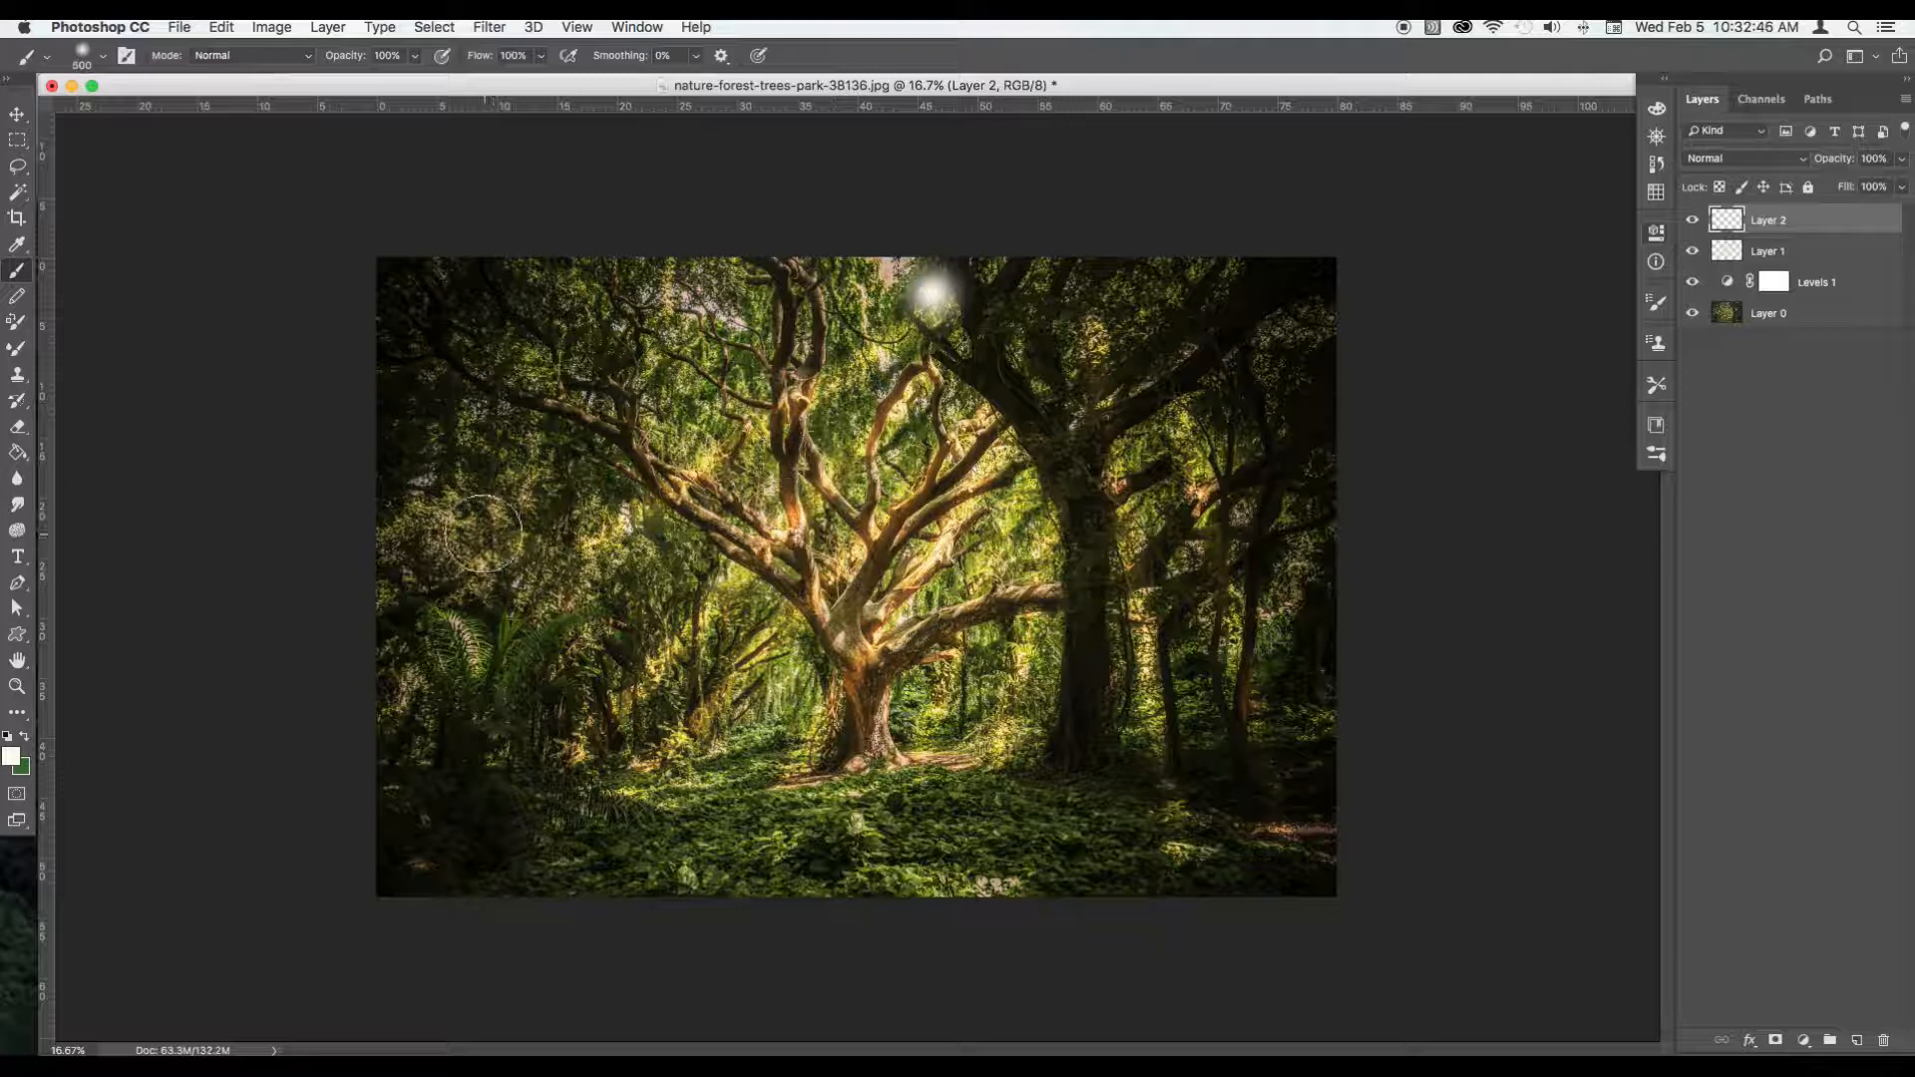
left_click(462, 581)
left_click(946, 286, "shift")
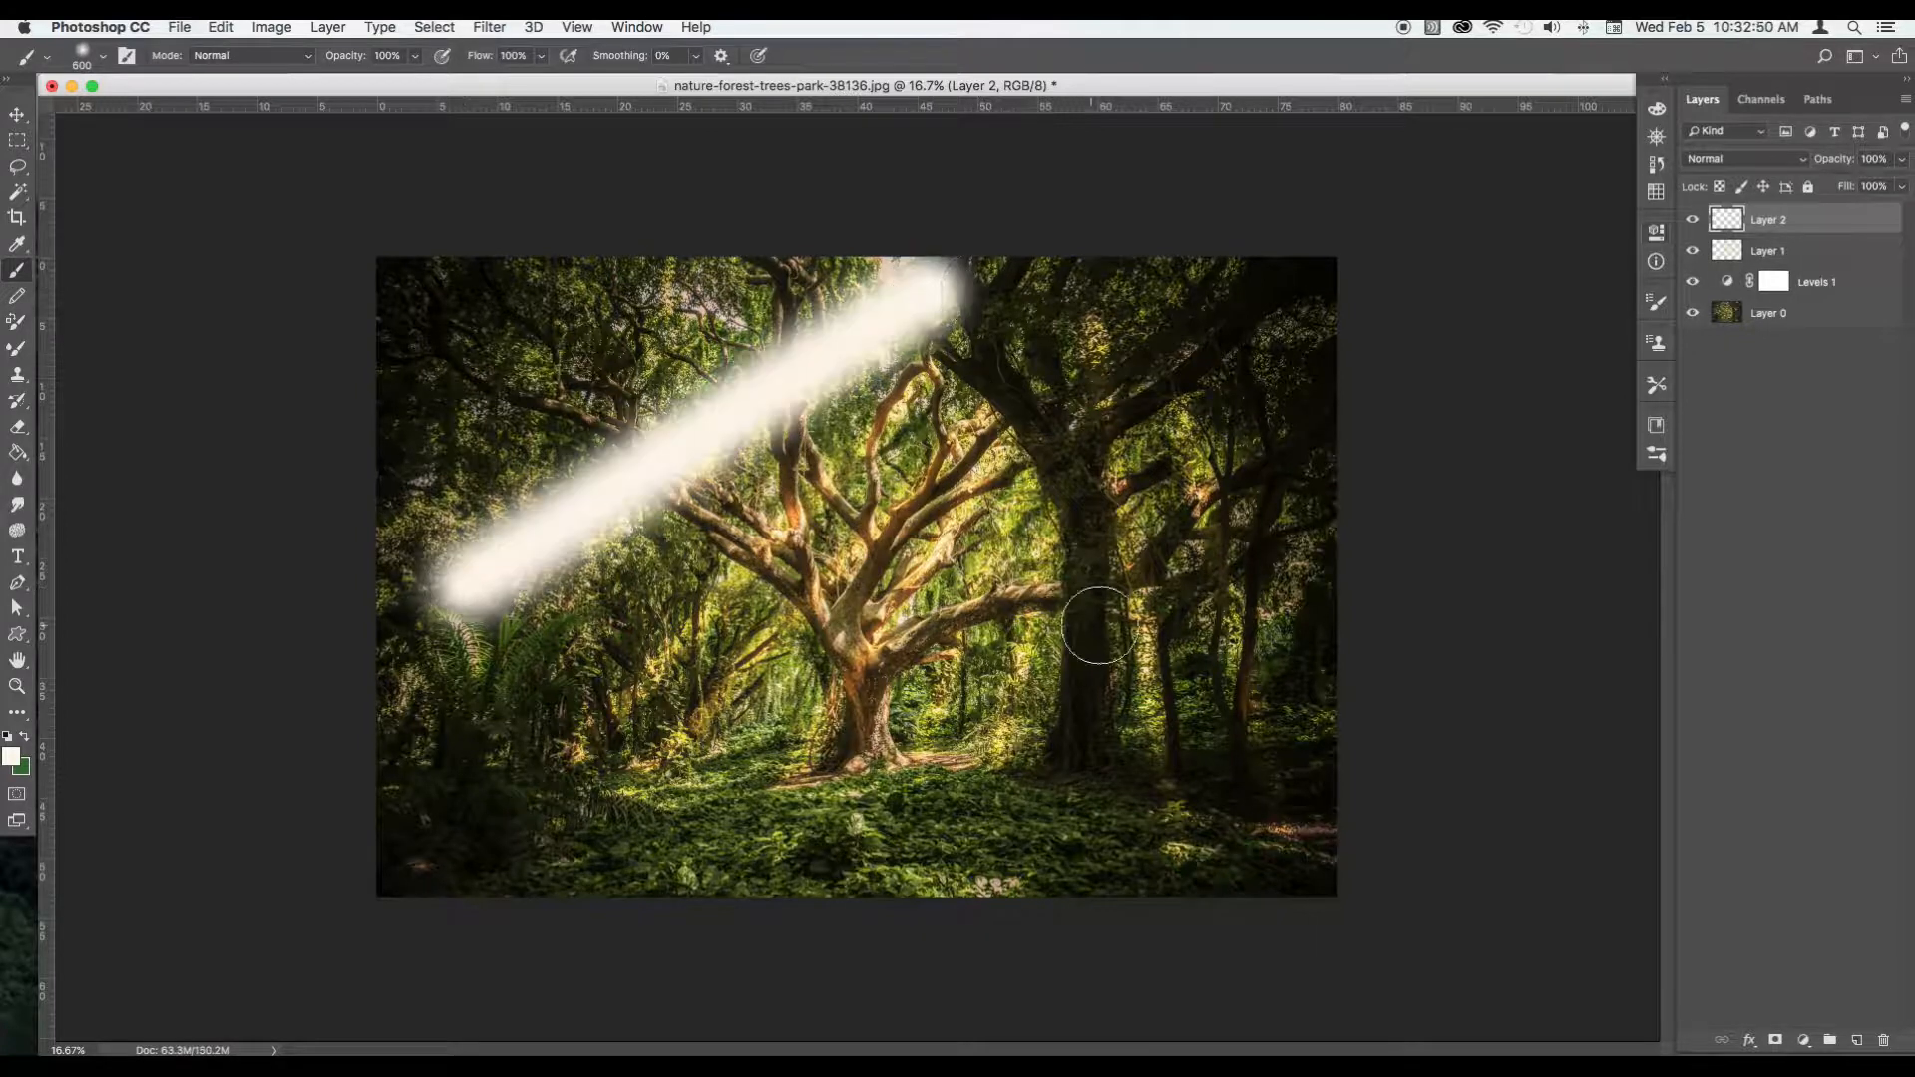
Step: Paint two more wide straight rays, one right of the dark trunk and a shorter one from that trunk down to the ground
left_click(1110, 276)
left_click(1226, 861, "shift")
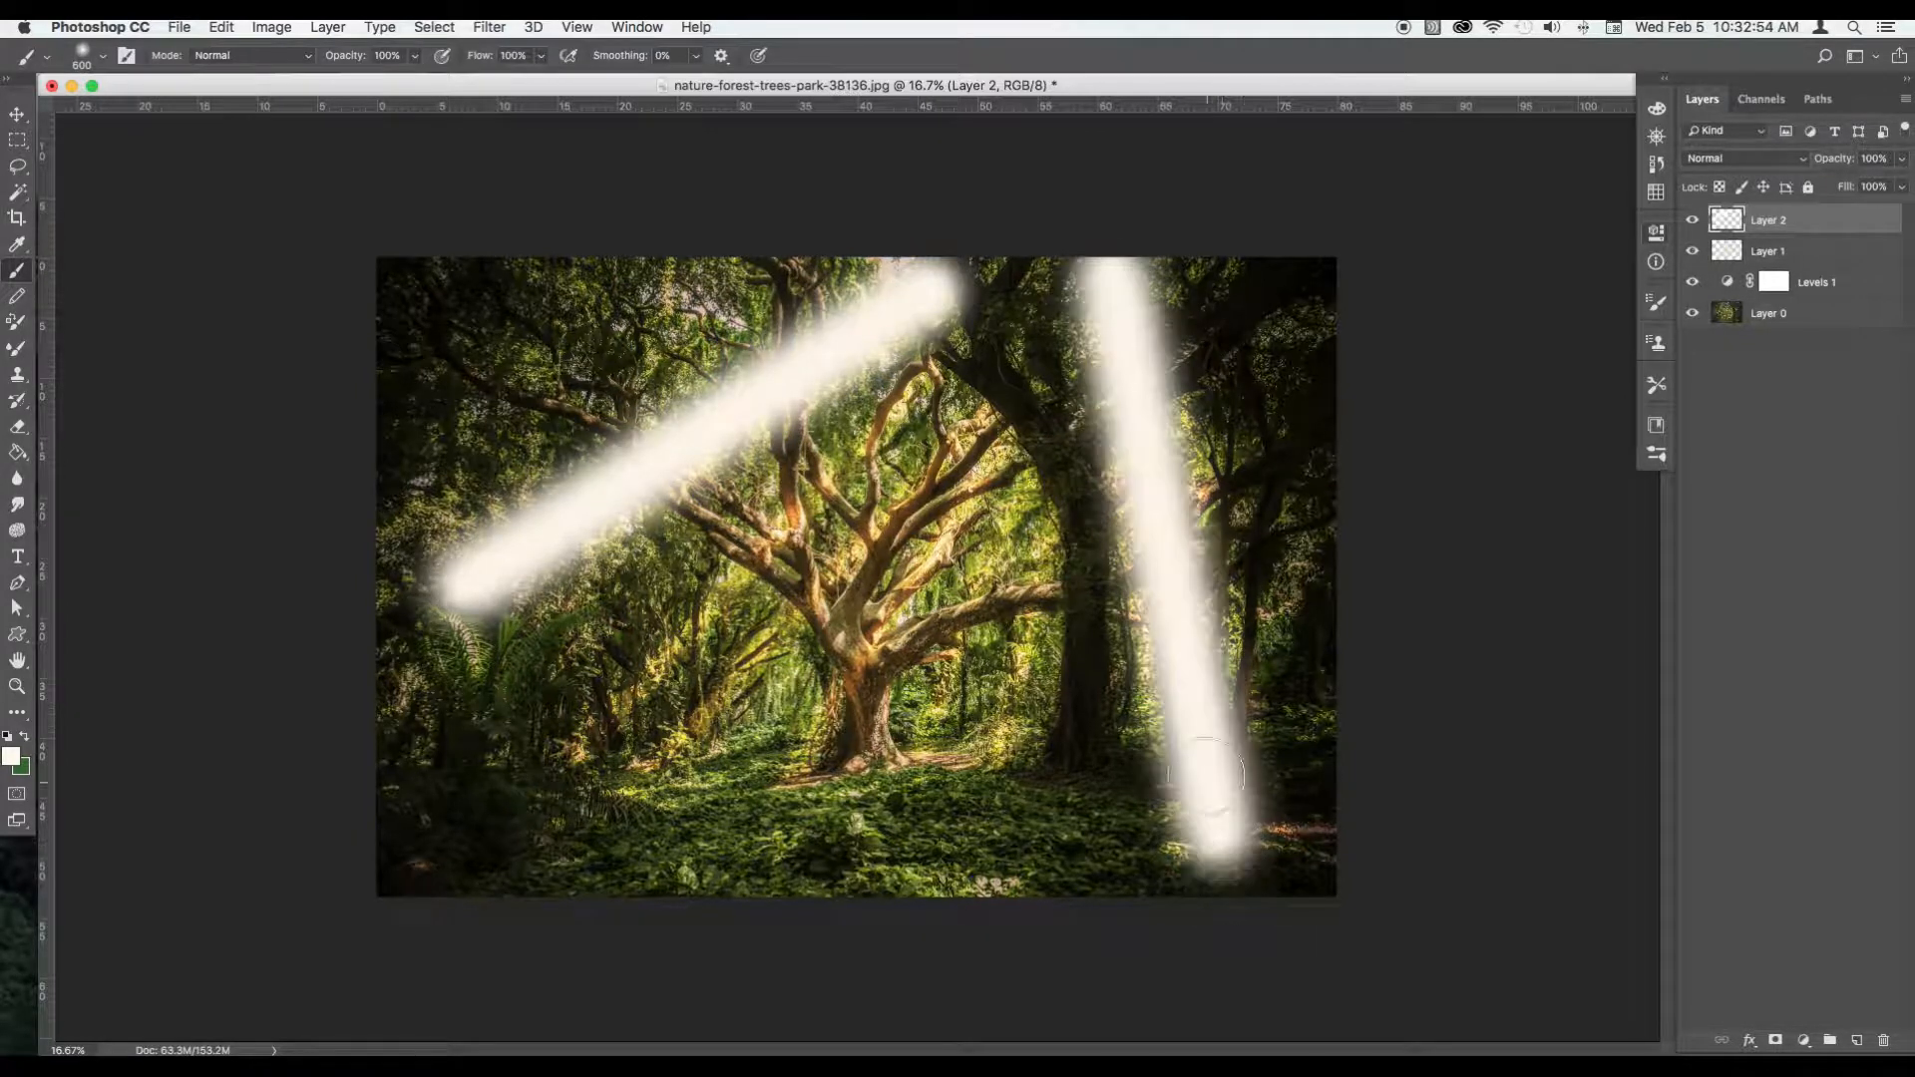
left_click(1047, 491)
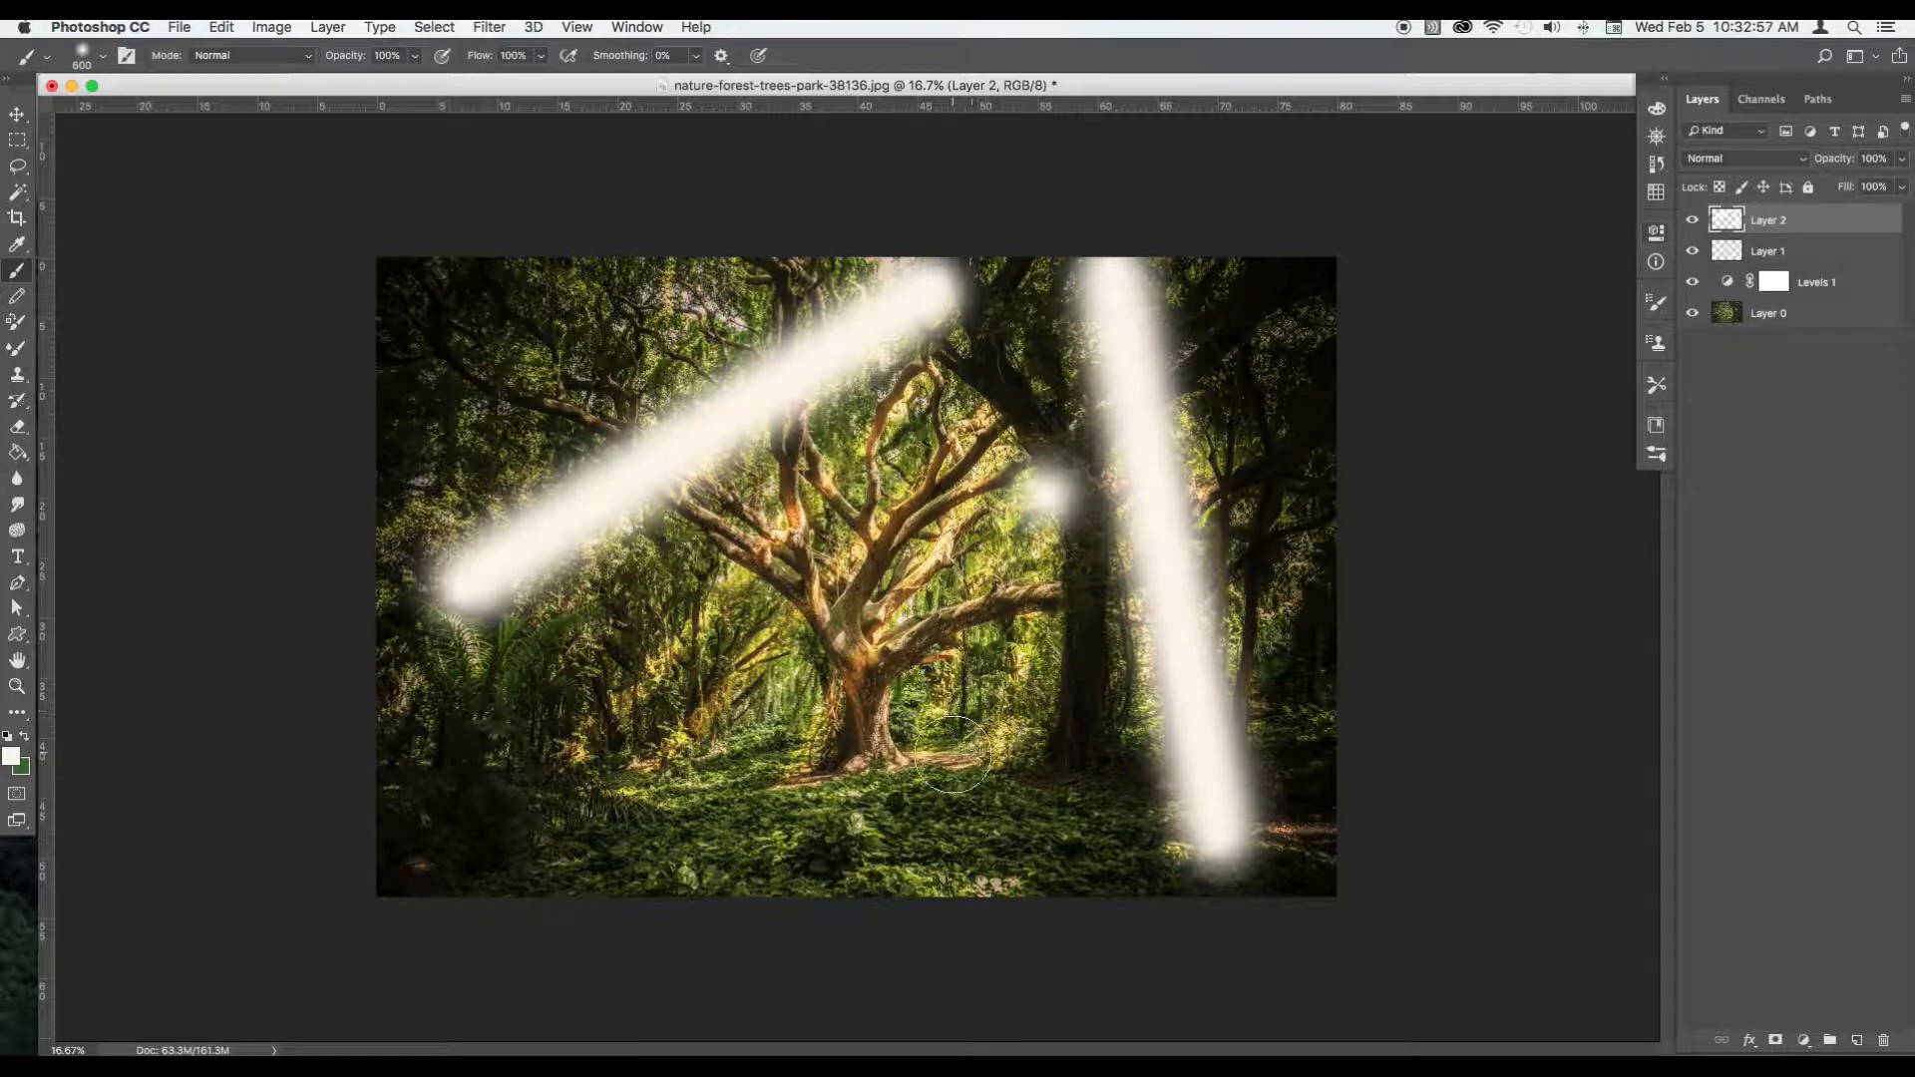
left_click(927, 803, "shift")
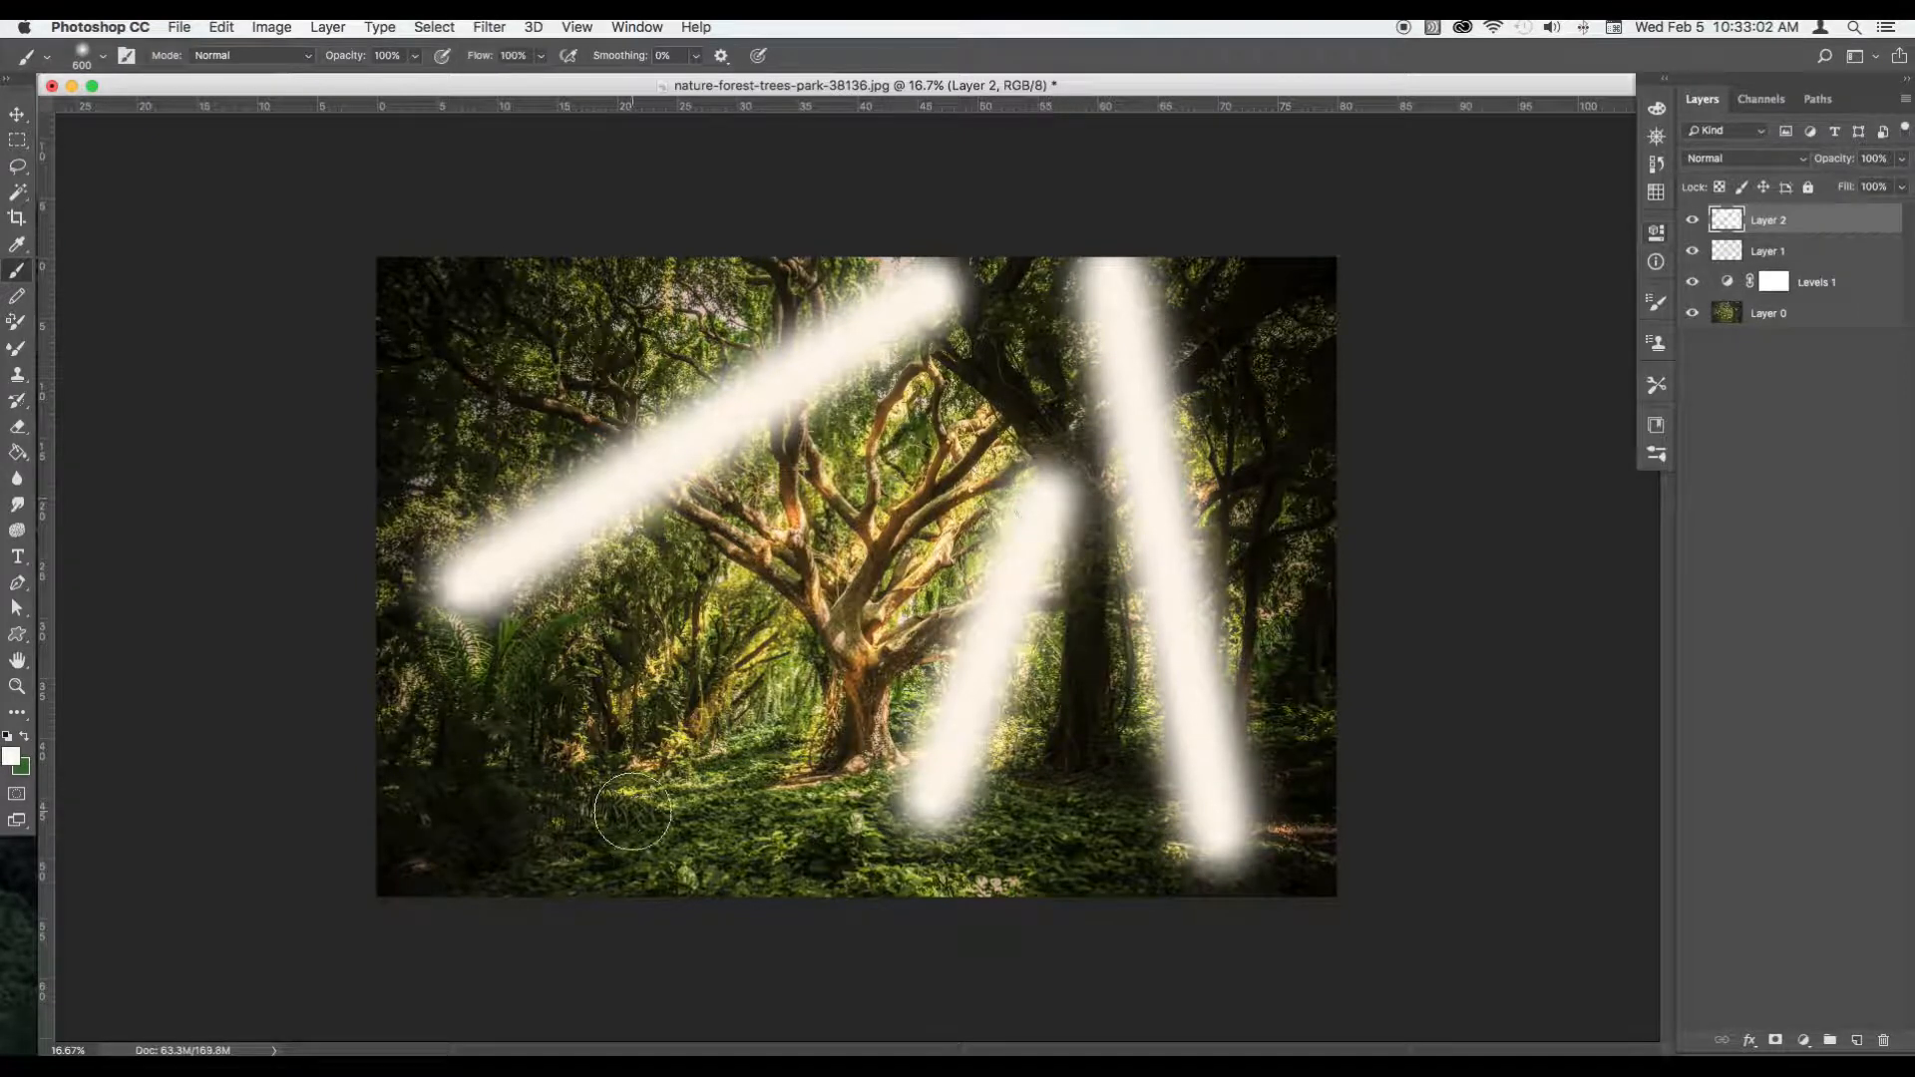
Step: Set Layer 2's blend mode to Overlay and its opacity to 60%
left_click(1740, 159)
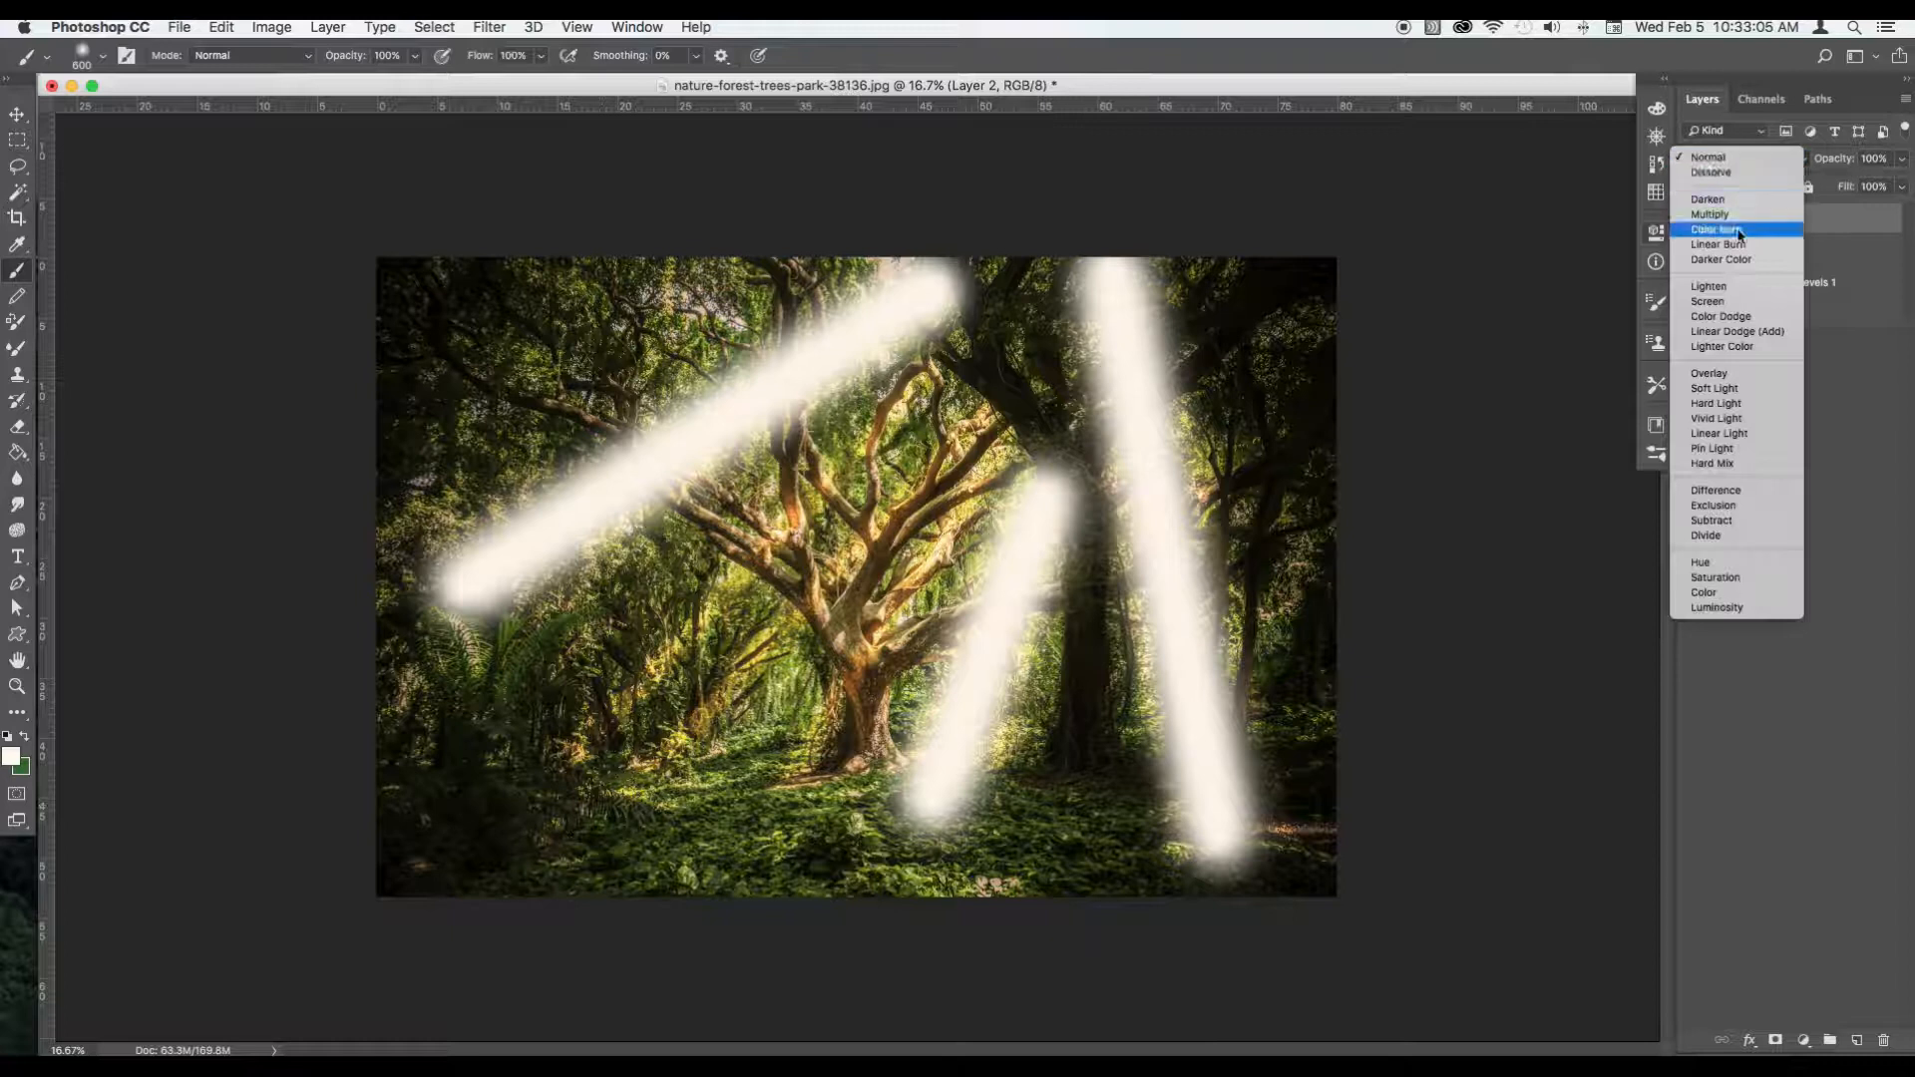
left_click(1785, 385)
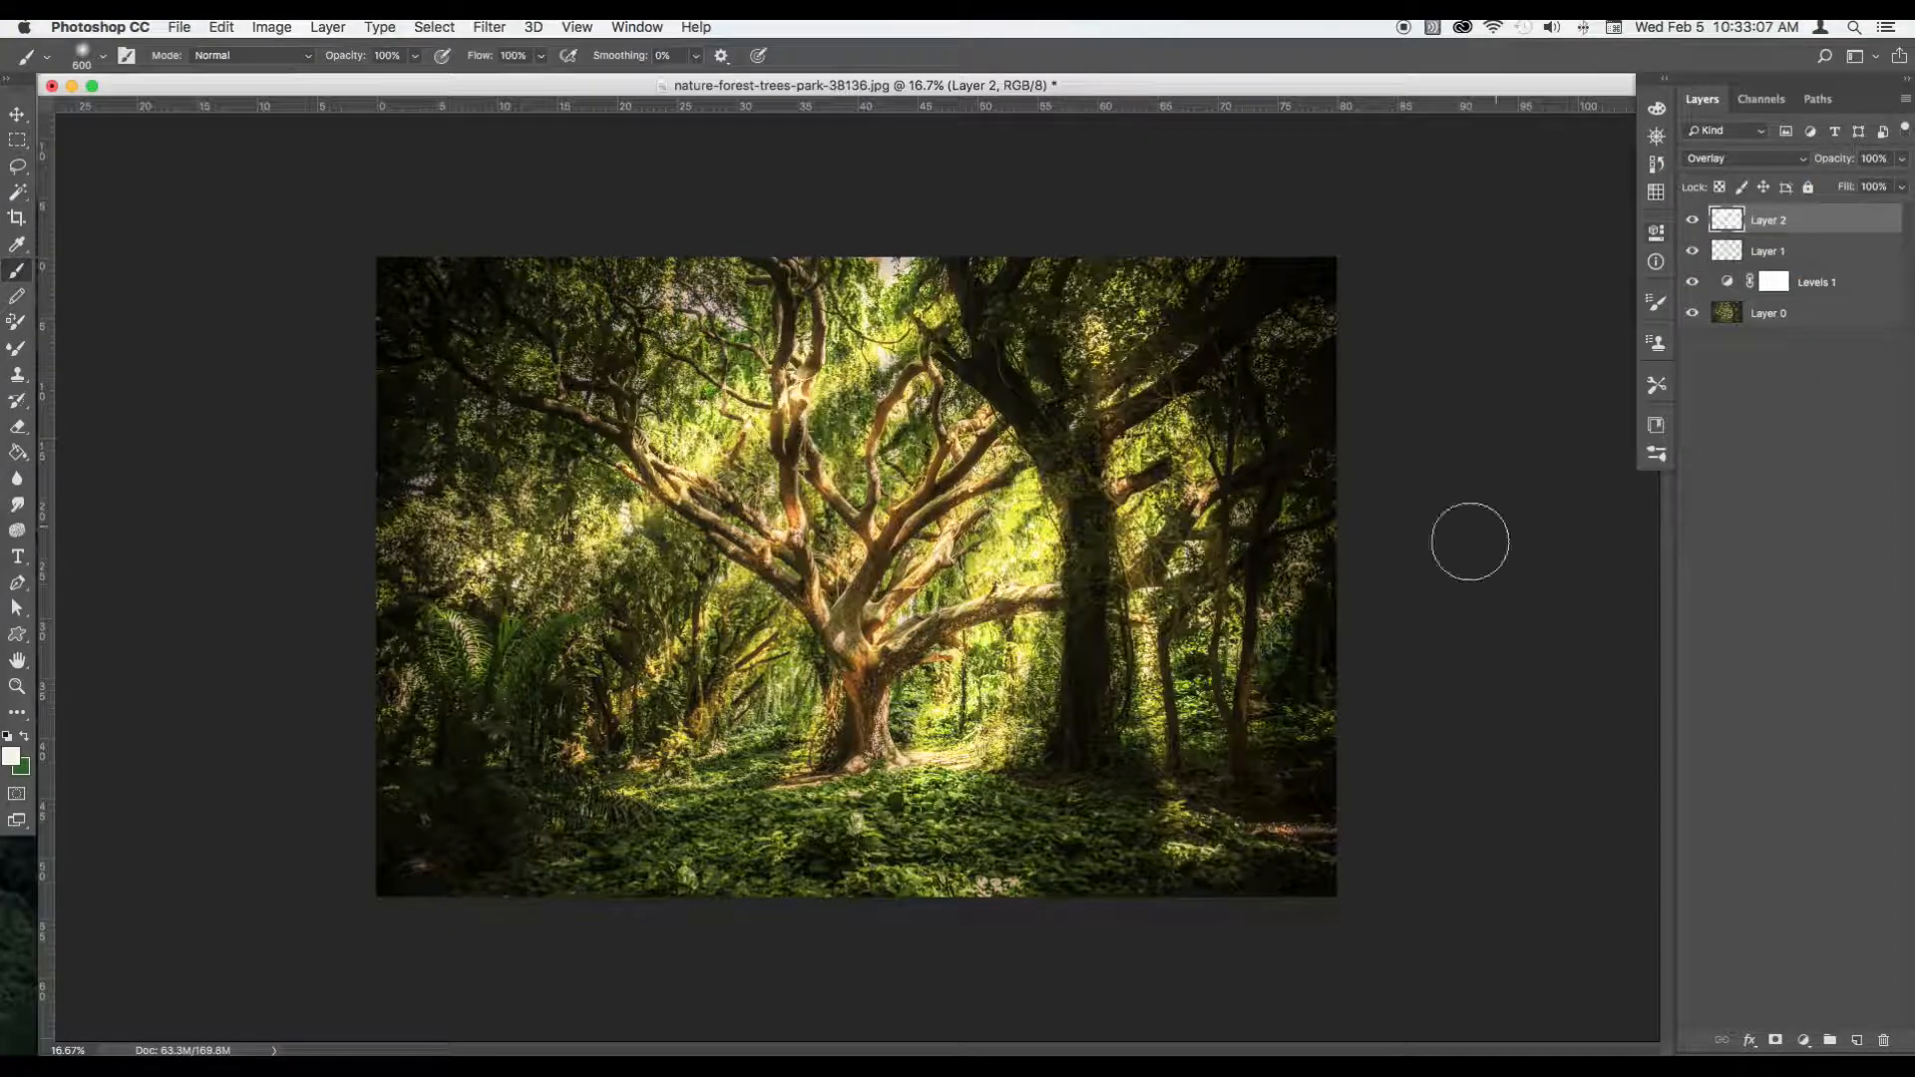
key("v")
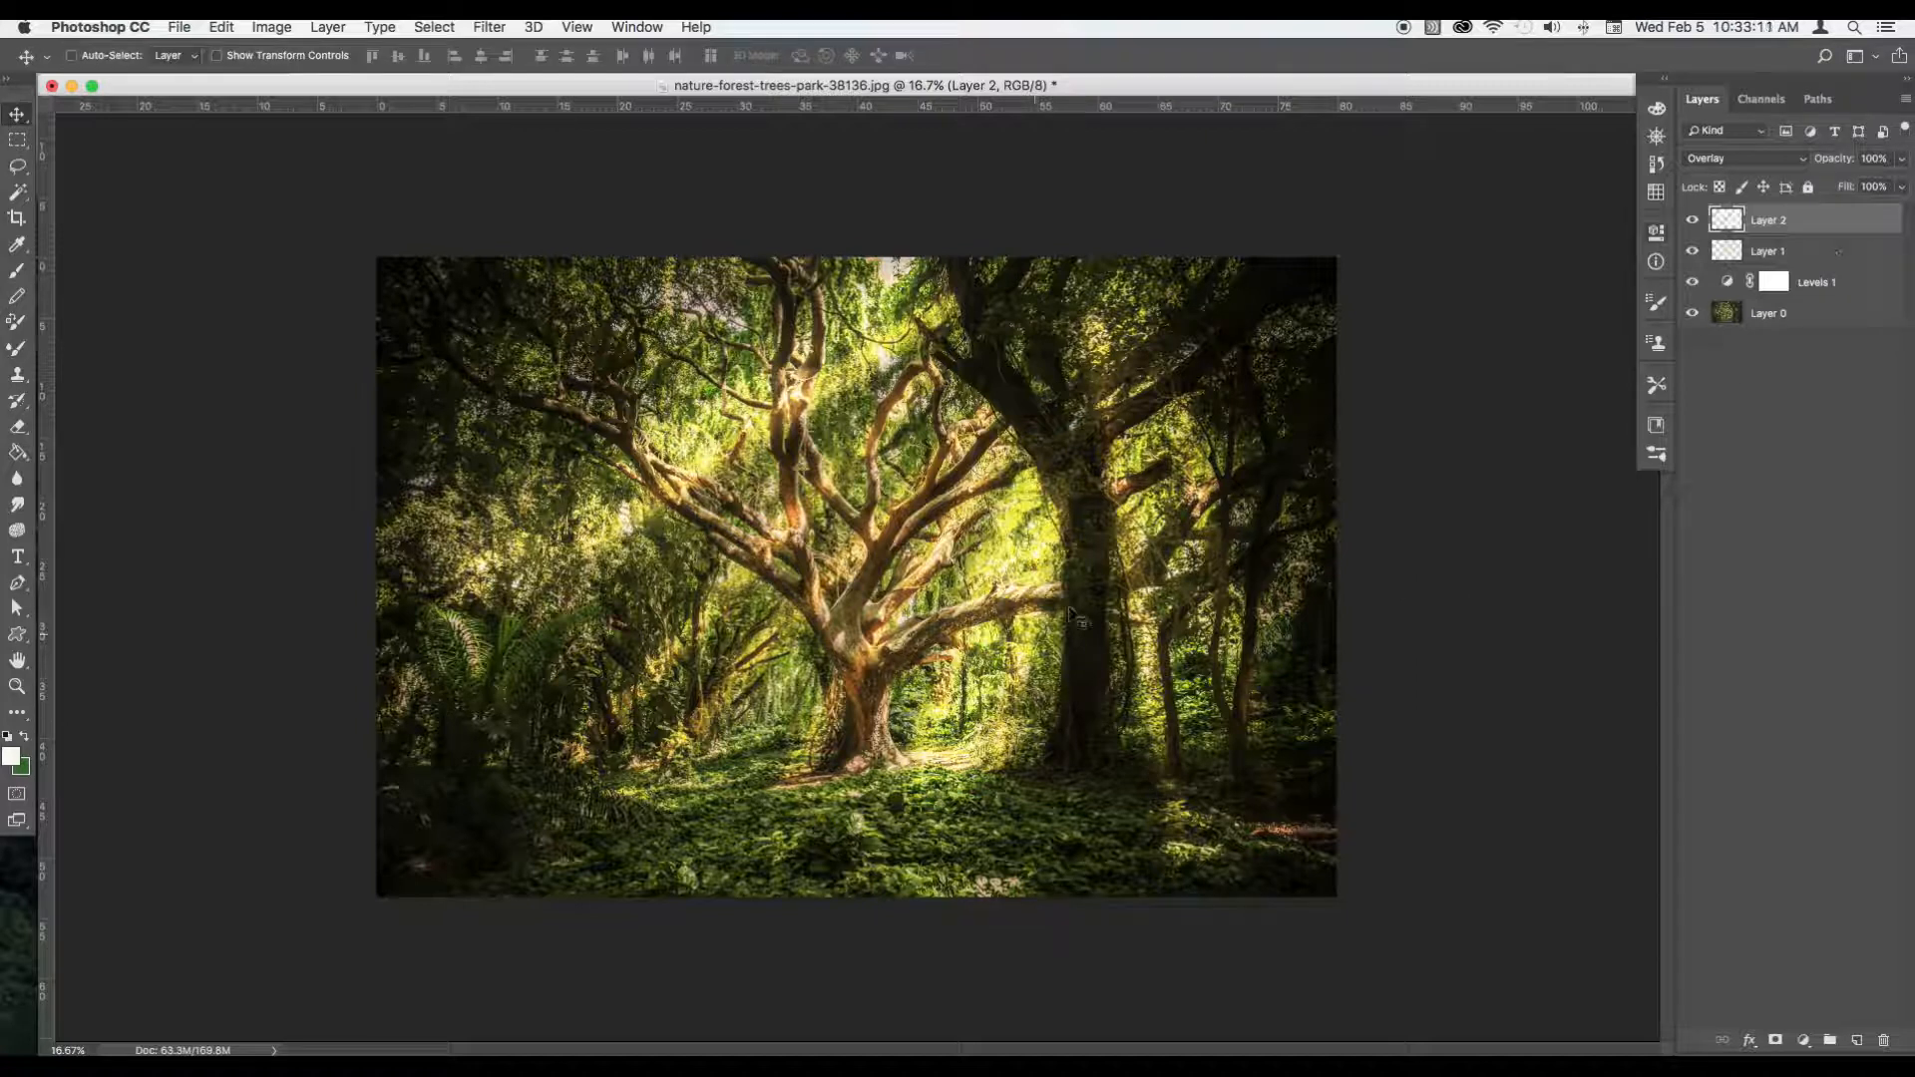
left_click(1904, 160)
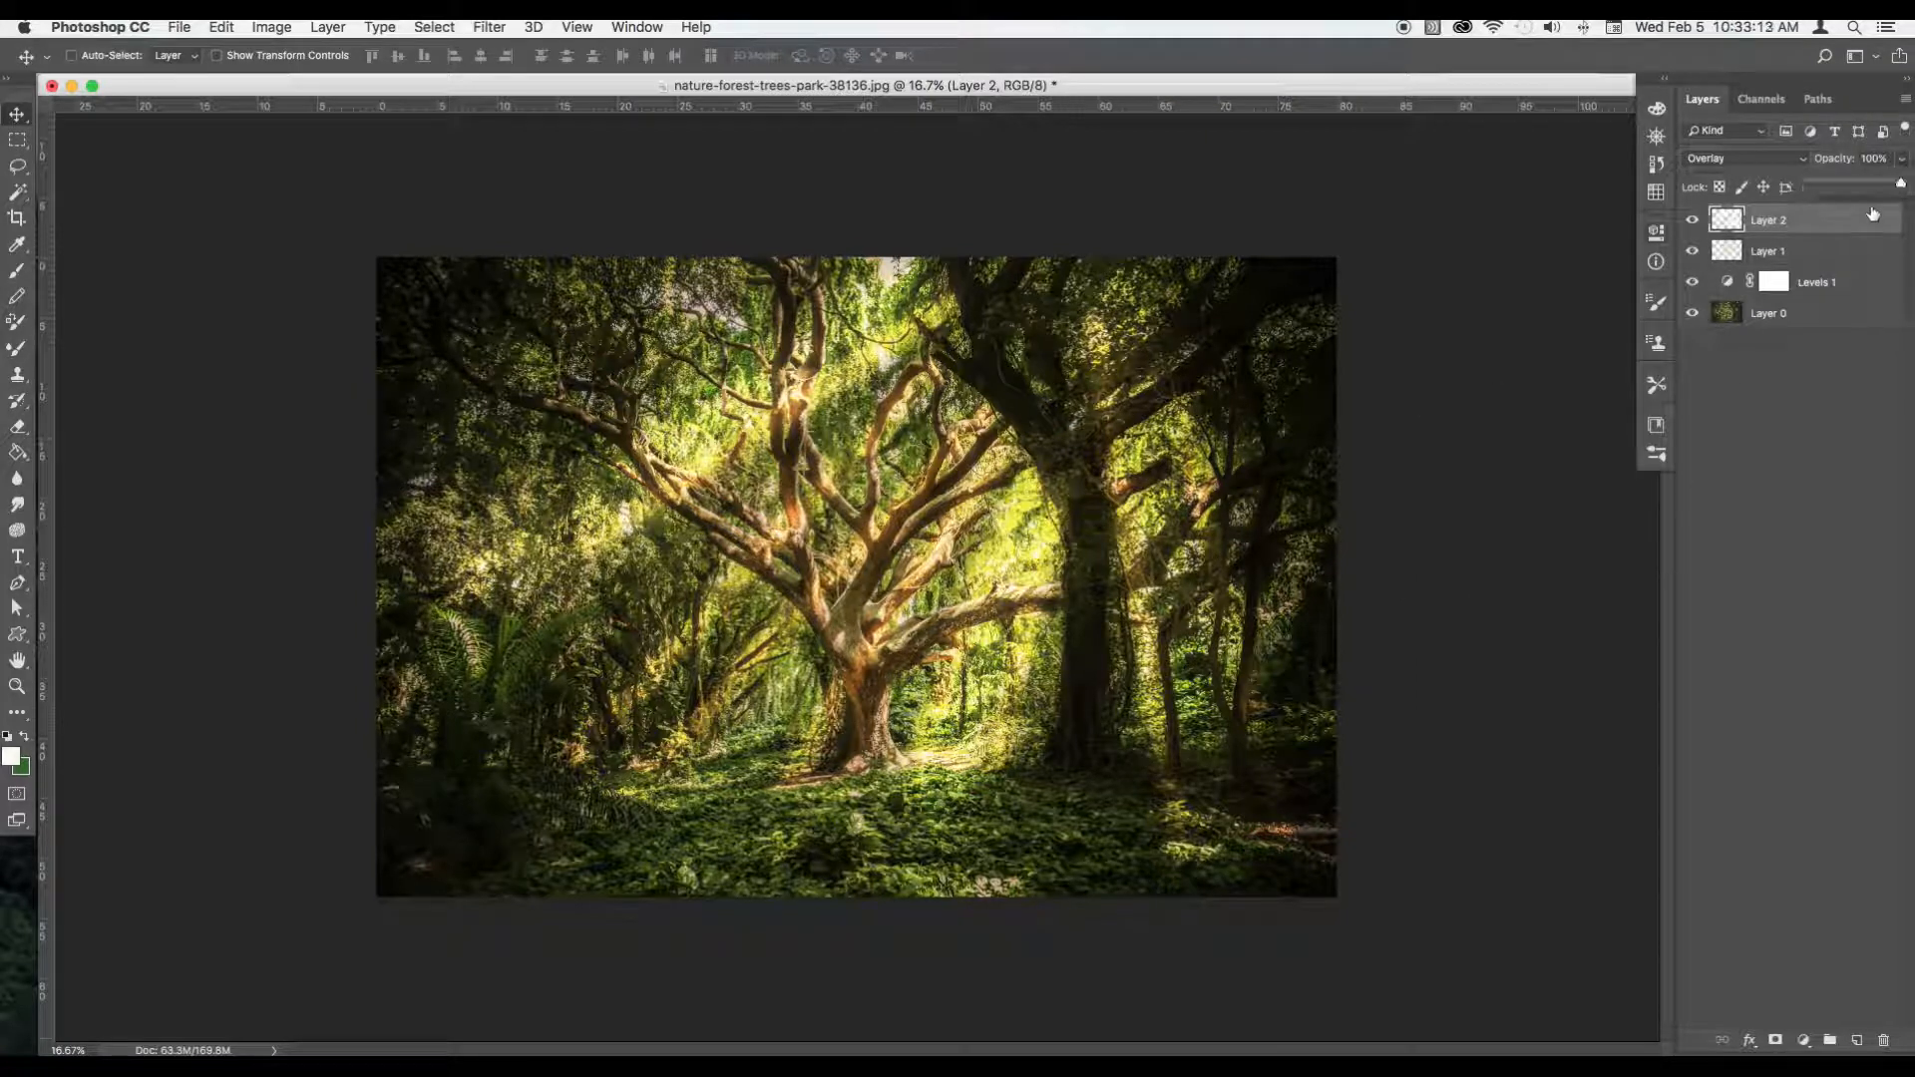
left_click_drag(1882, 184, 1867, 194)
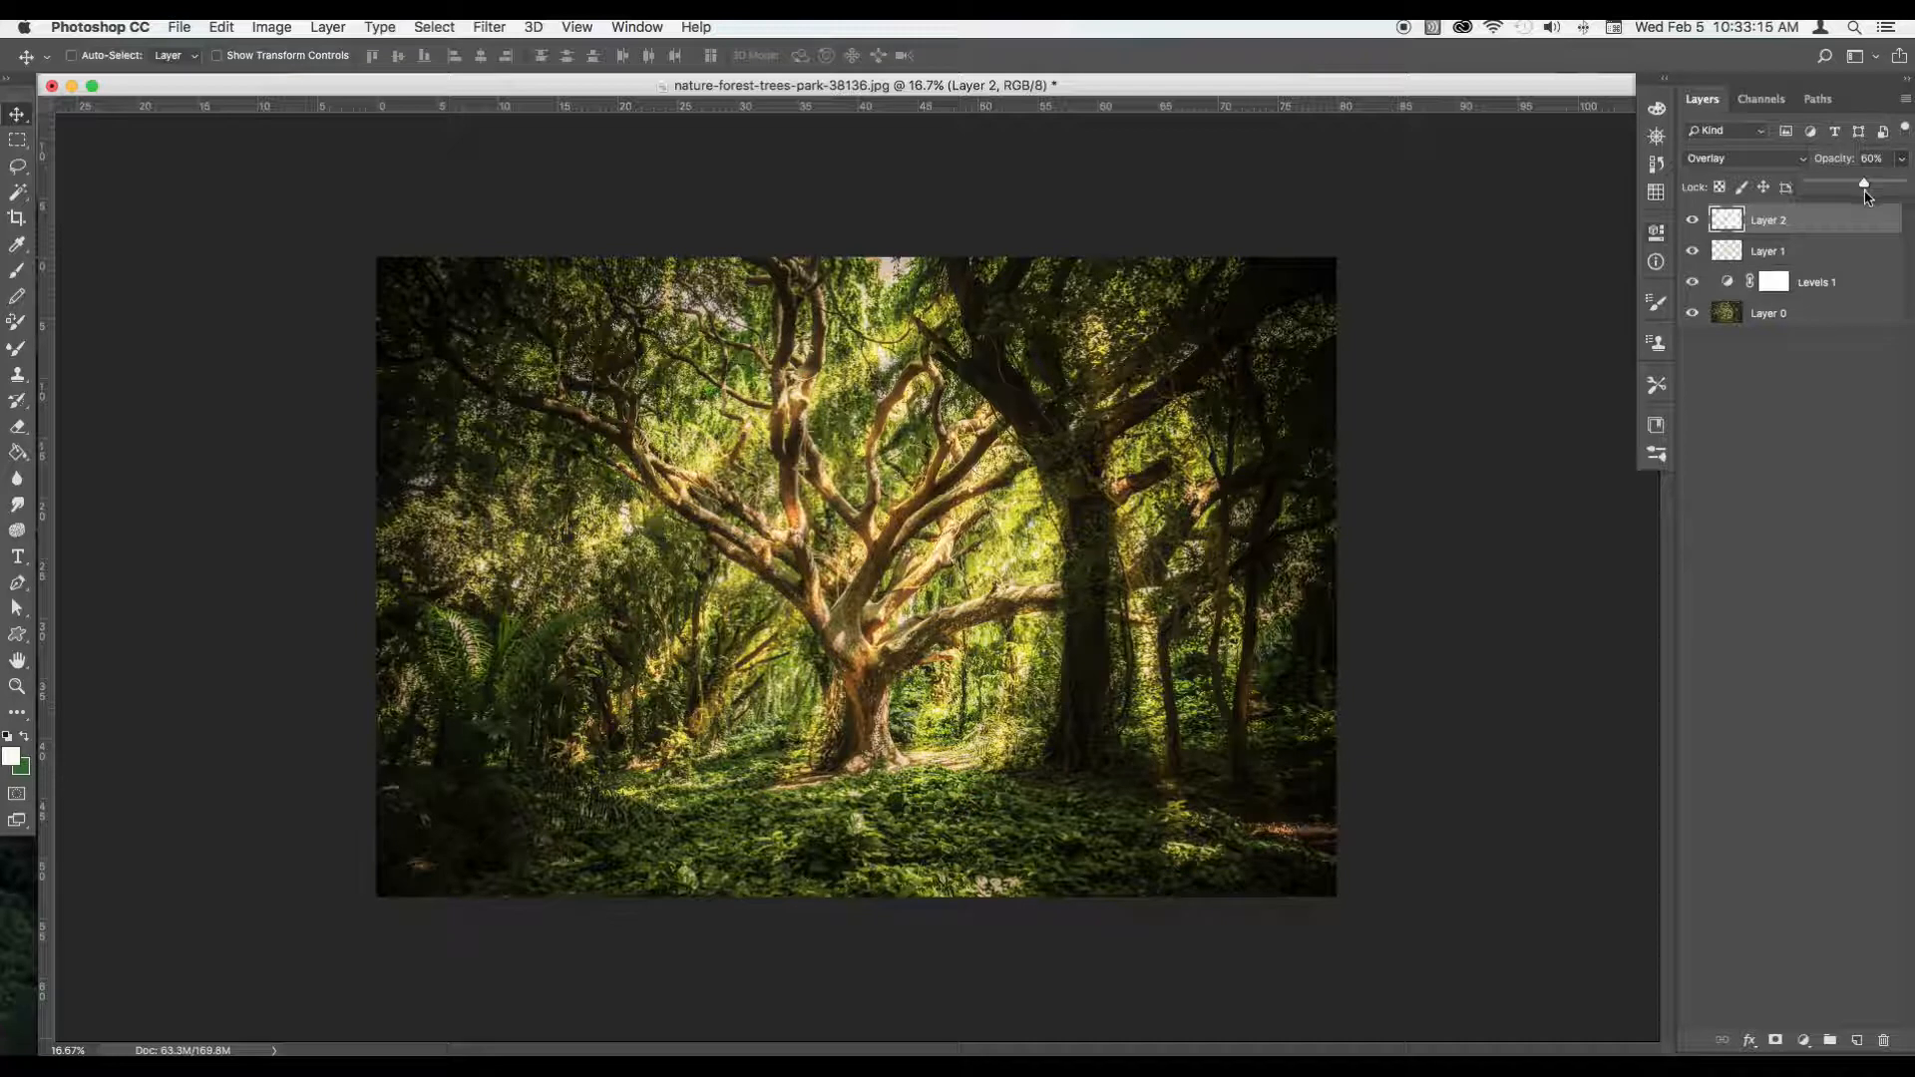
Step: Compare the image with each ray layer hidden and shown, and set Layer 1's opacity to 83%
left_click(1693, 221)
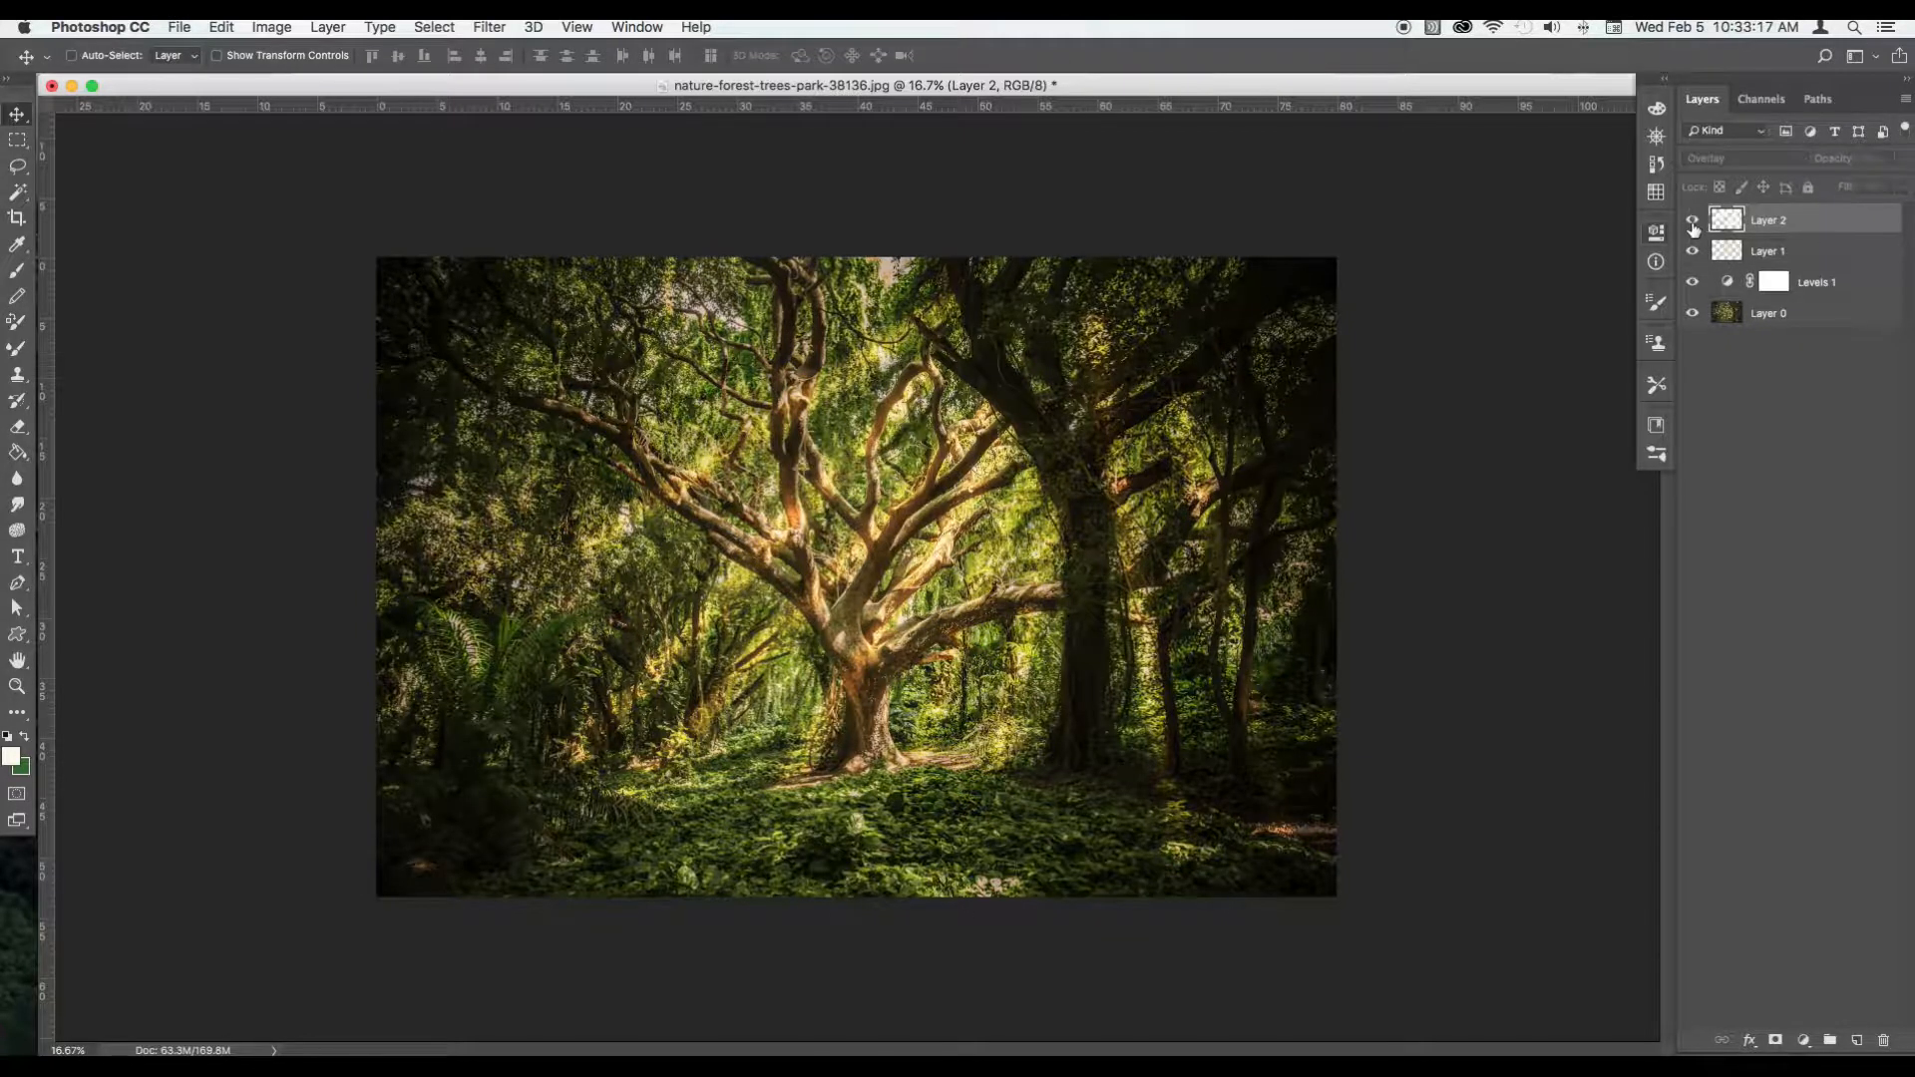
left_click(1693, 223)
left_click(1693, 252)
left_click(1694, 255)
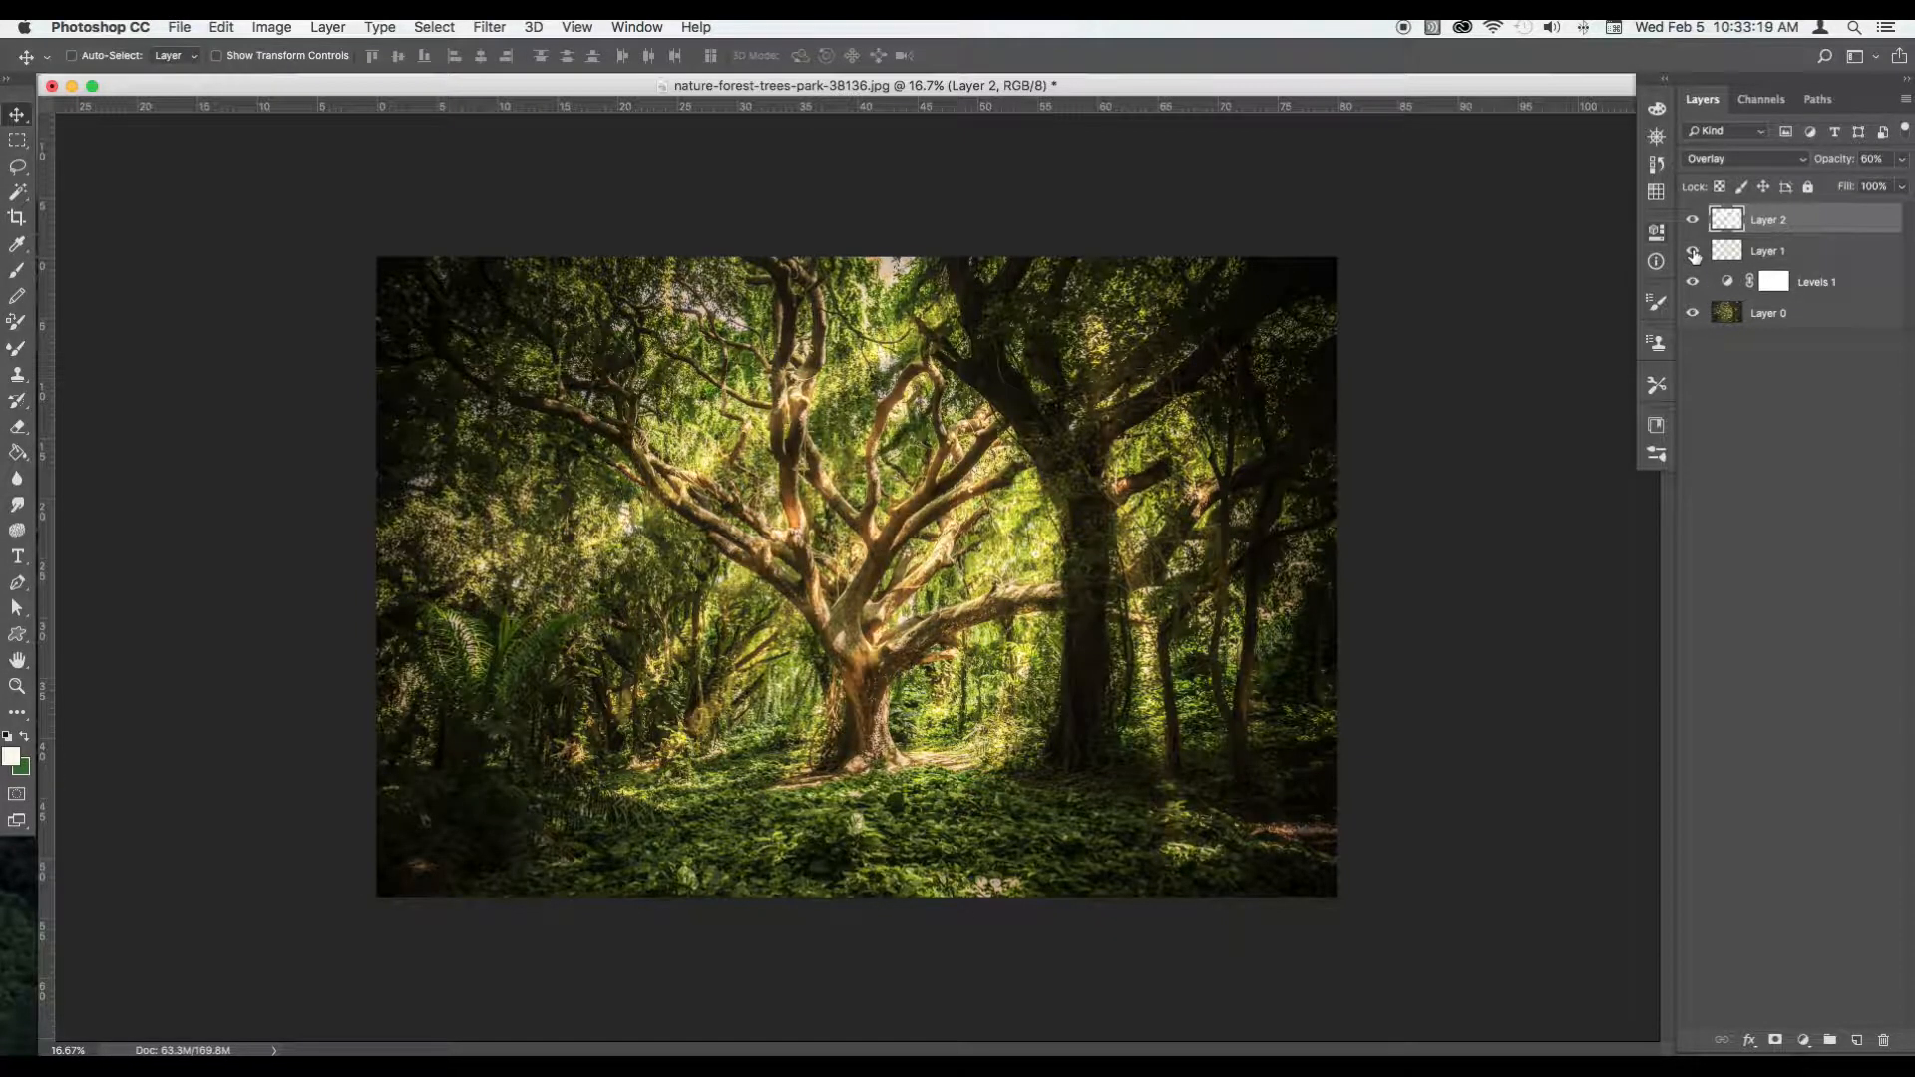
left_click(1838, 254)
left_click(1902, 160)
left_click_drag(1900, 183, 1887, 184)
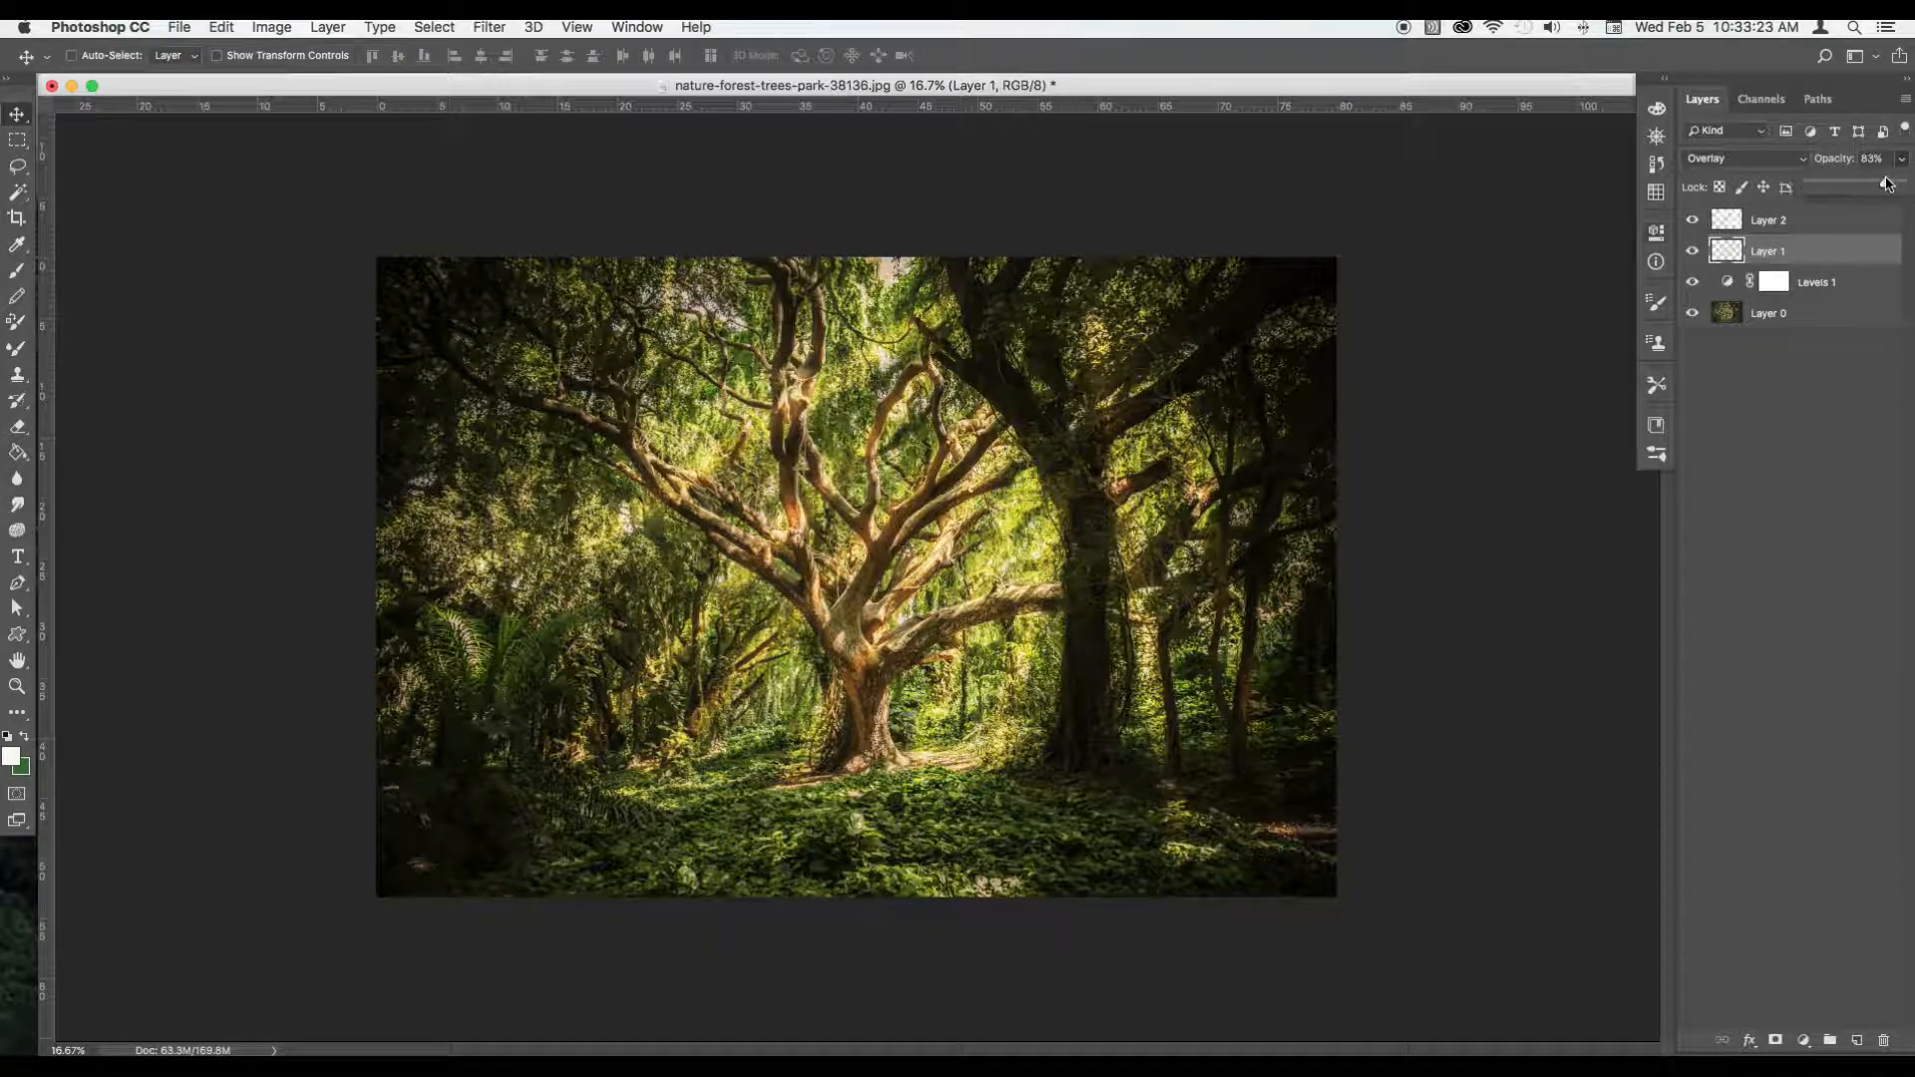
left_click(1852, 258)
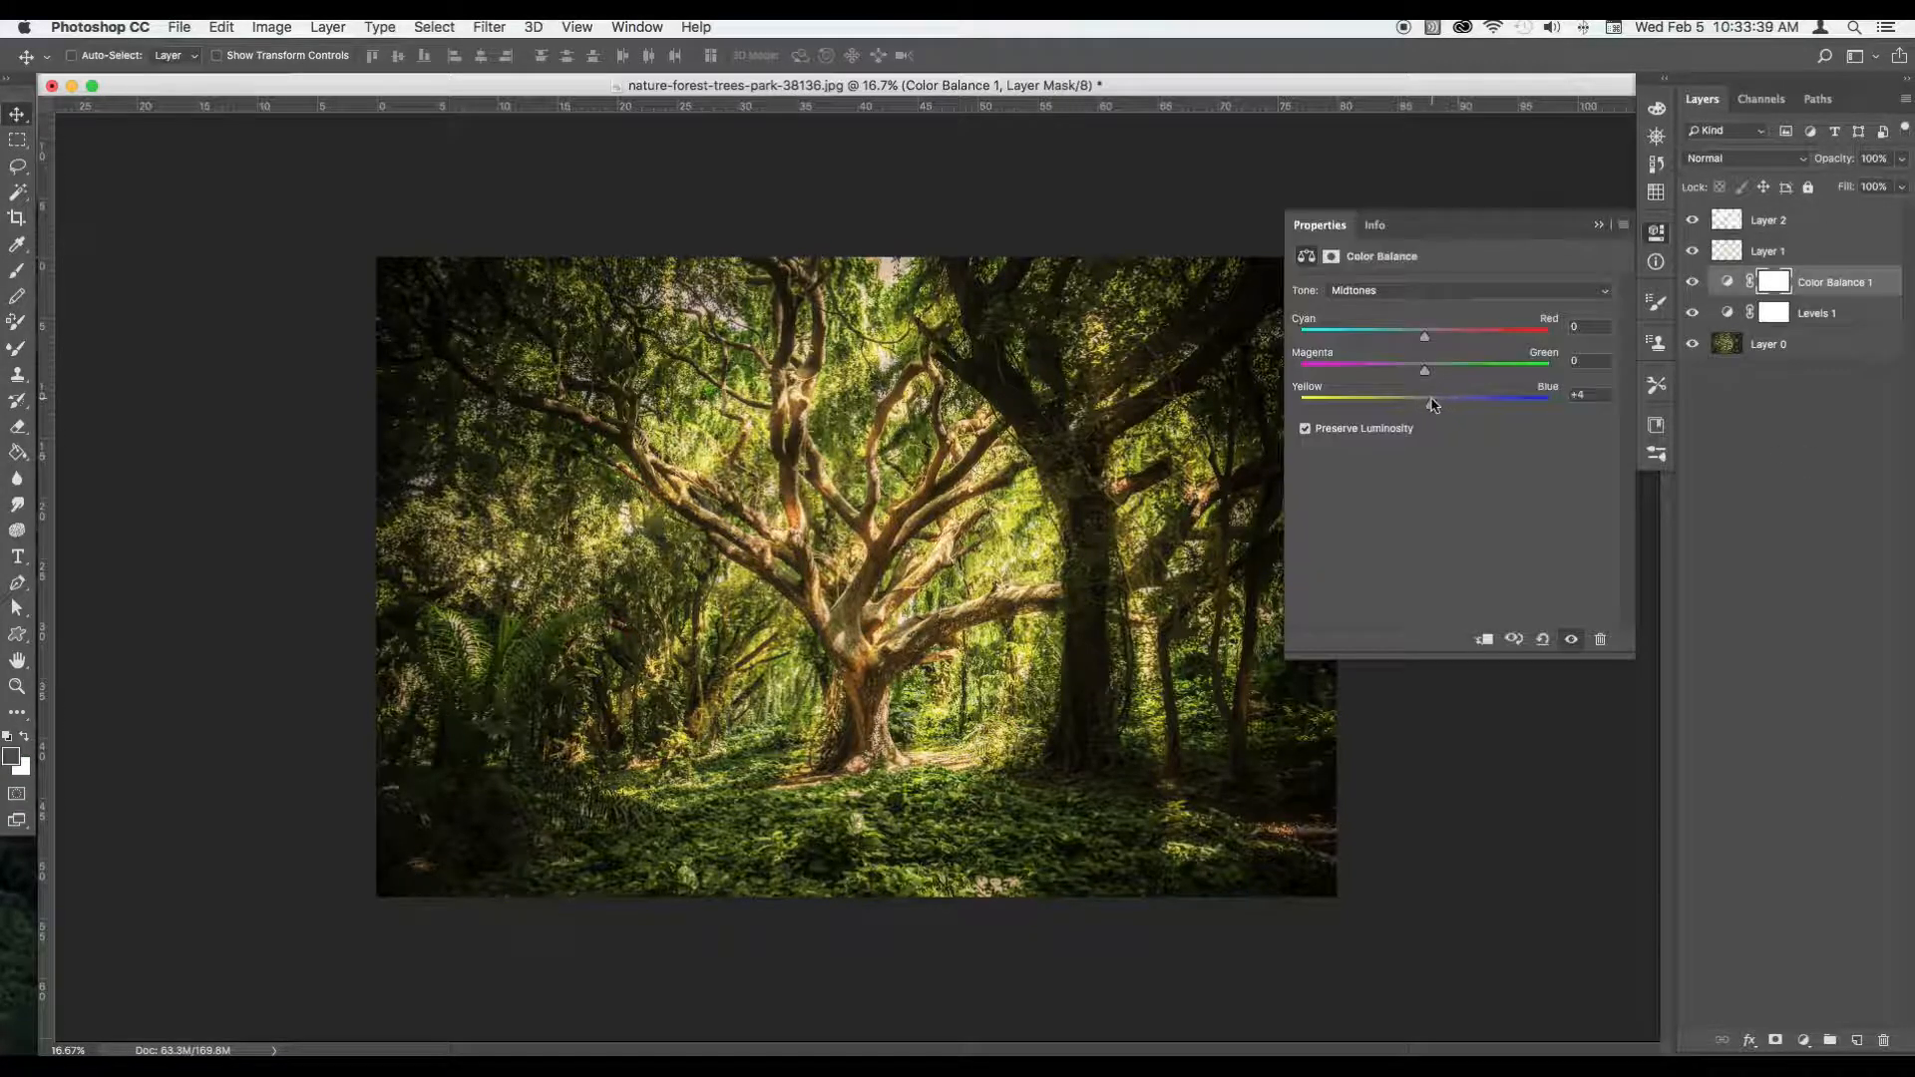
Step: Adjust the Color Balance layer's midtones along the yellow–blue and cyan–red ranges, and switch its tone to Shadows
left_click_drag(1434, 404, 1447, 405)
left_click_drag(1437, 339, 1416, 339)
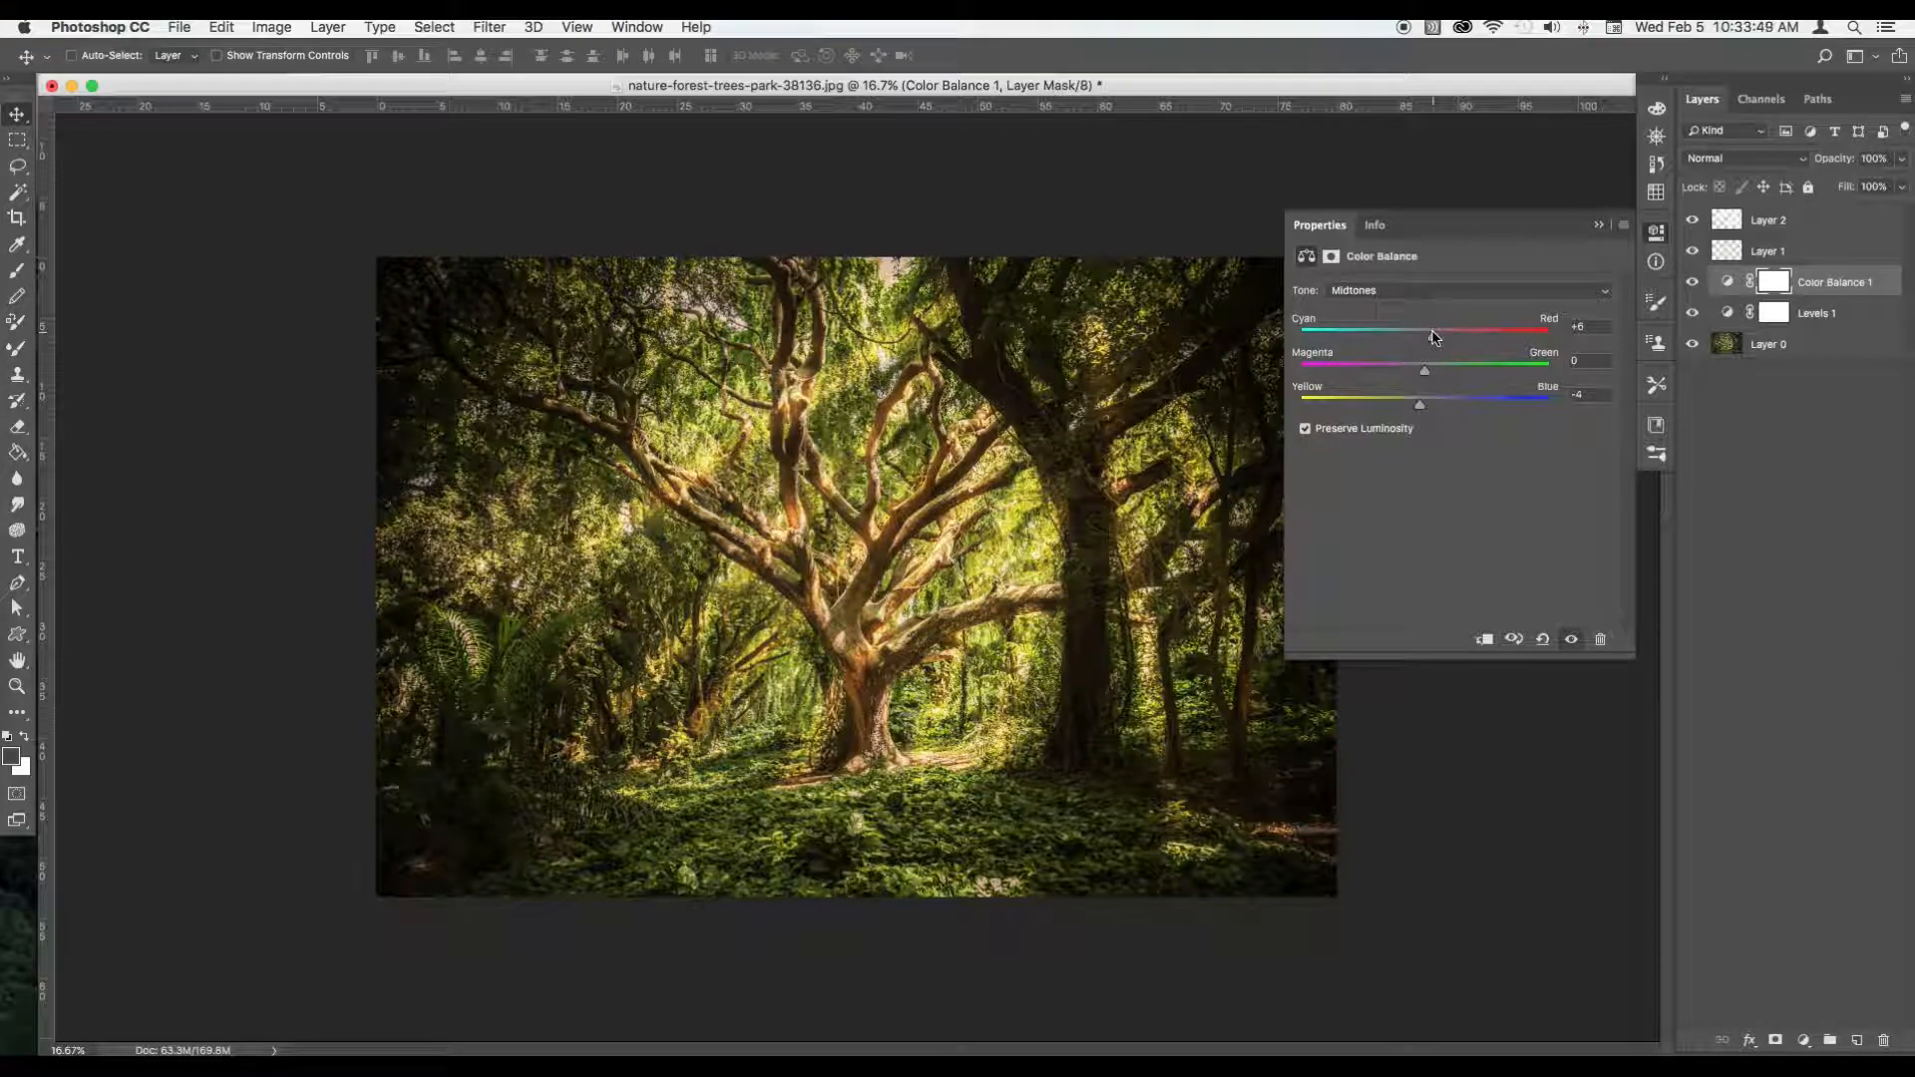
left_click(1417, 290)
left_click(1416, 270)
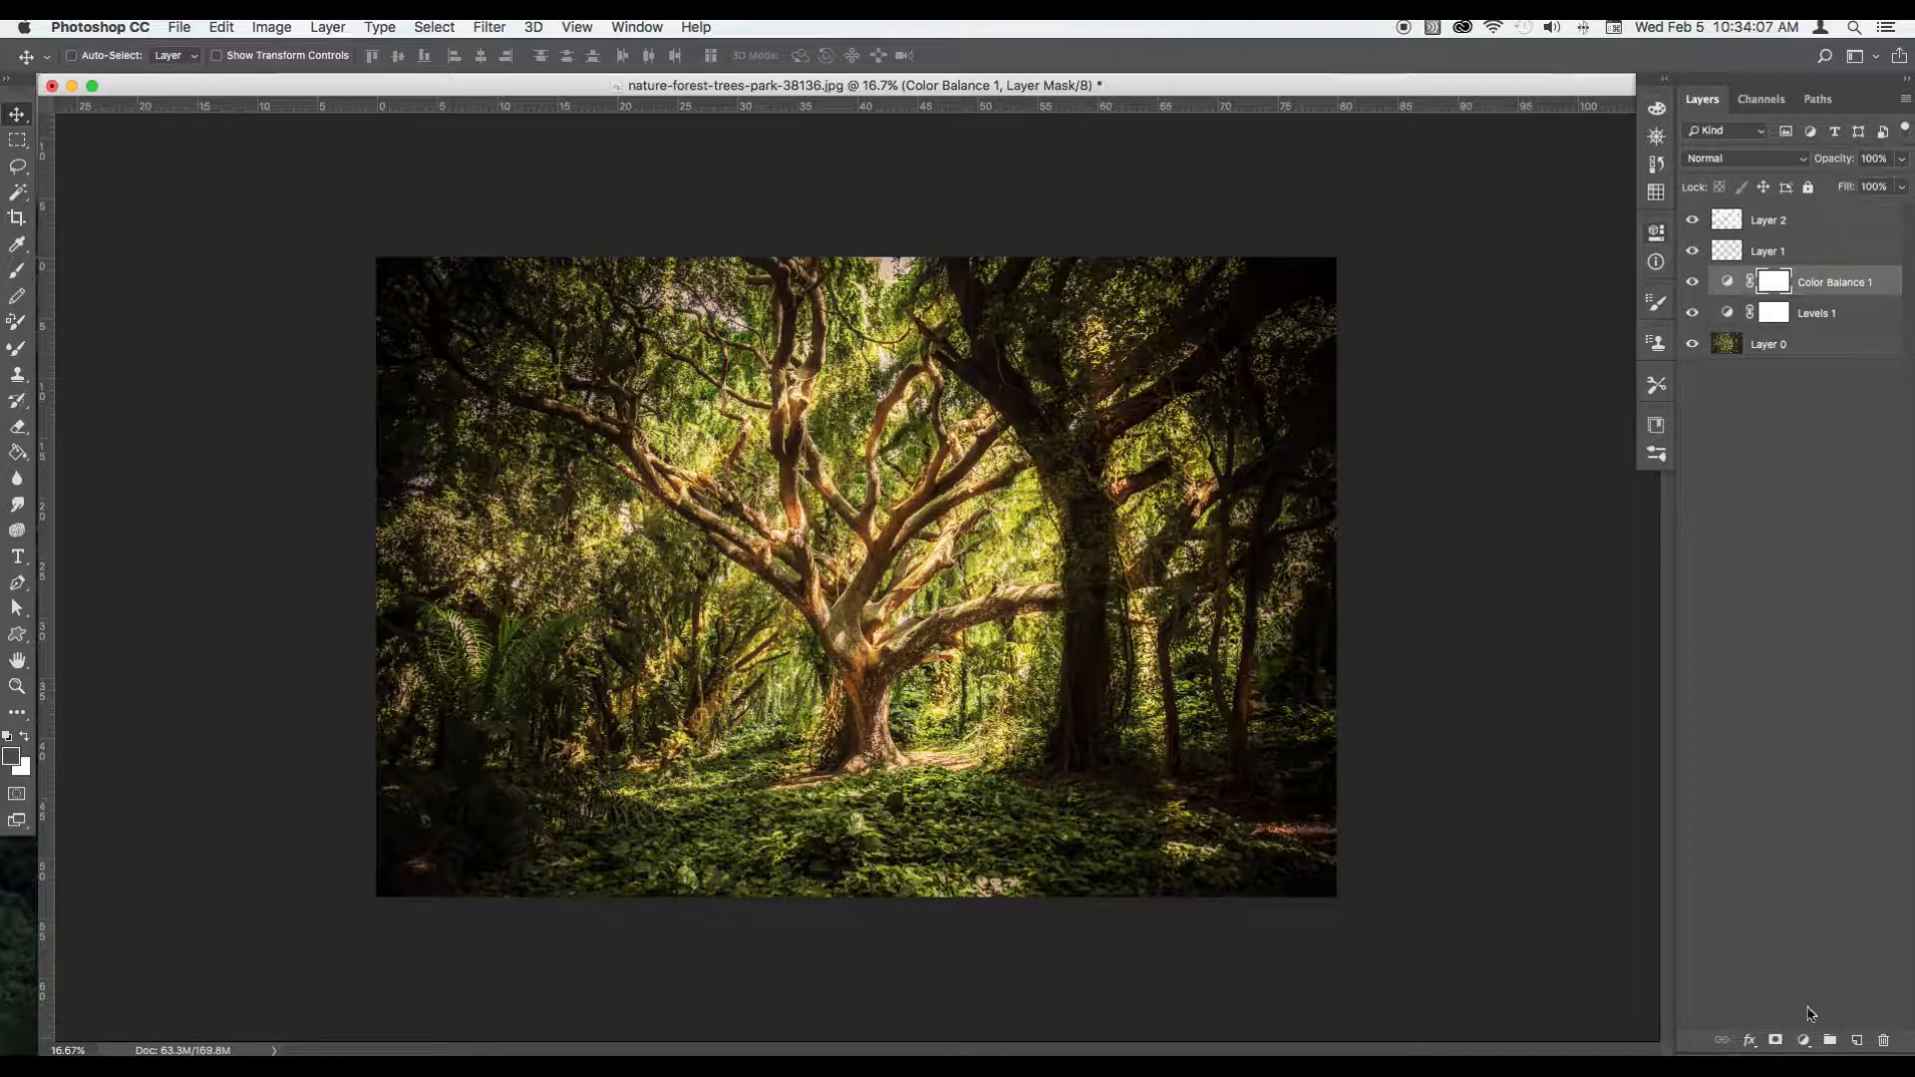
Step: Add a Curves adjustment layer above Color Balance 1, and compare the image with the Levels and Color Balance layers hidden and shown
left_click(1804, 1040)
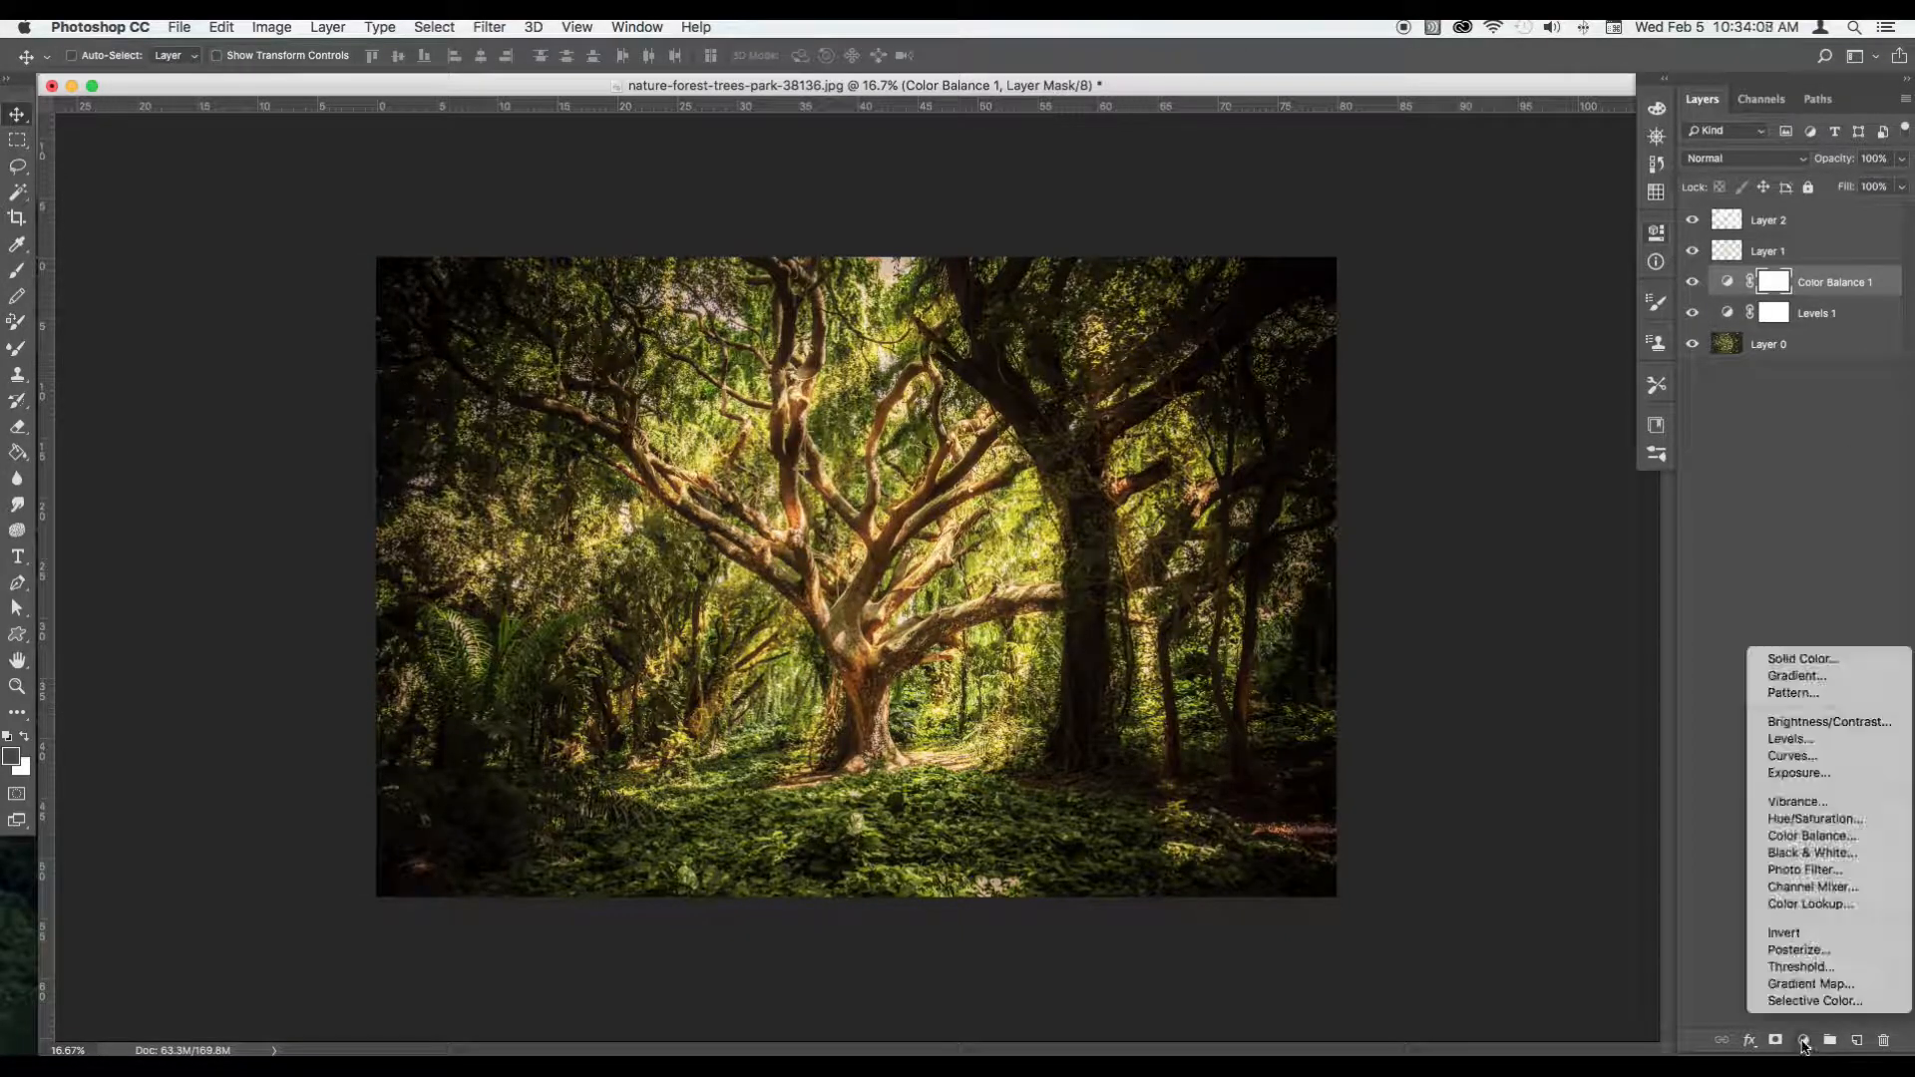
left_click(1859, 757)
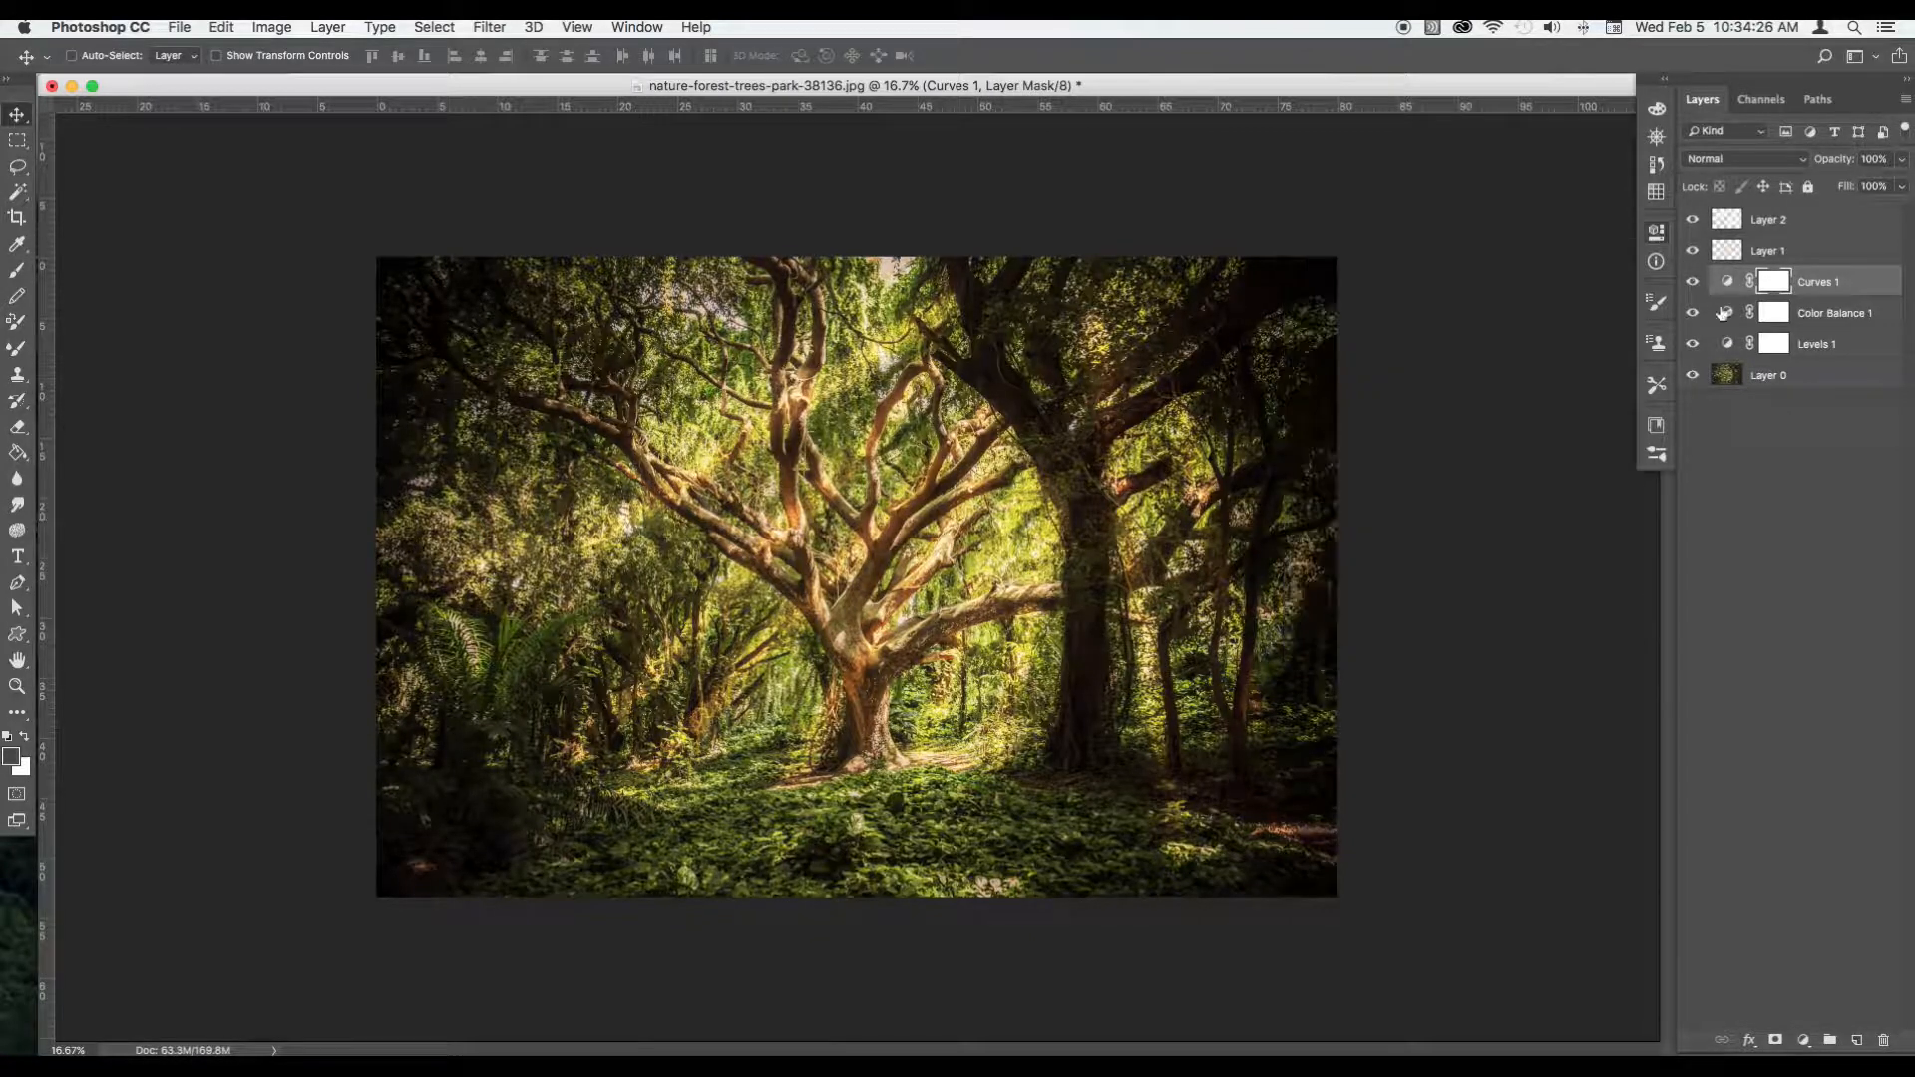
left_click(1693, 343)
left_click(1693, 312)
left_click(1693, 313)
left_click(1692, 343)
Step: Add a new layer above Layer 2 and paint broad soft strokes around the scene with a greatly enlarged brush in a color sampled from the photo
left_click(1859, 228)
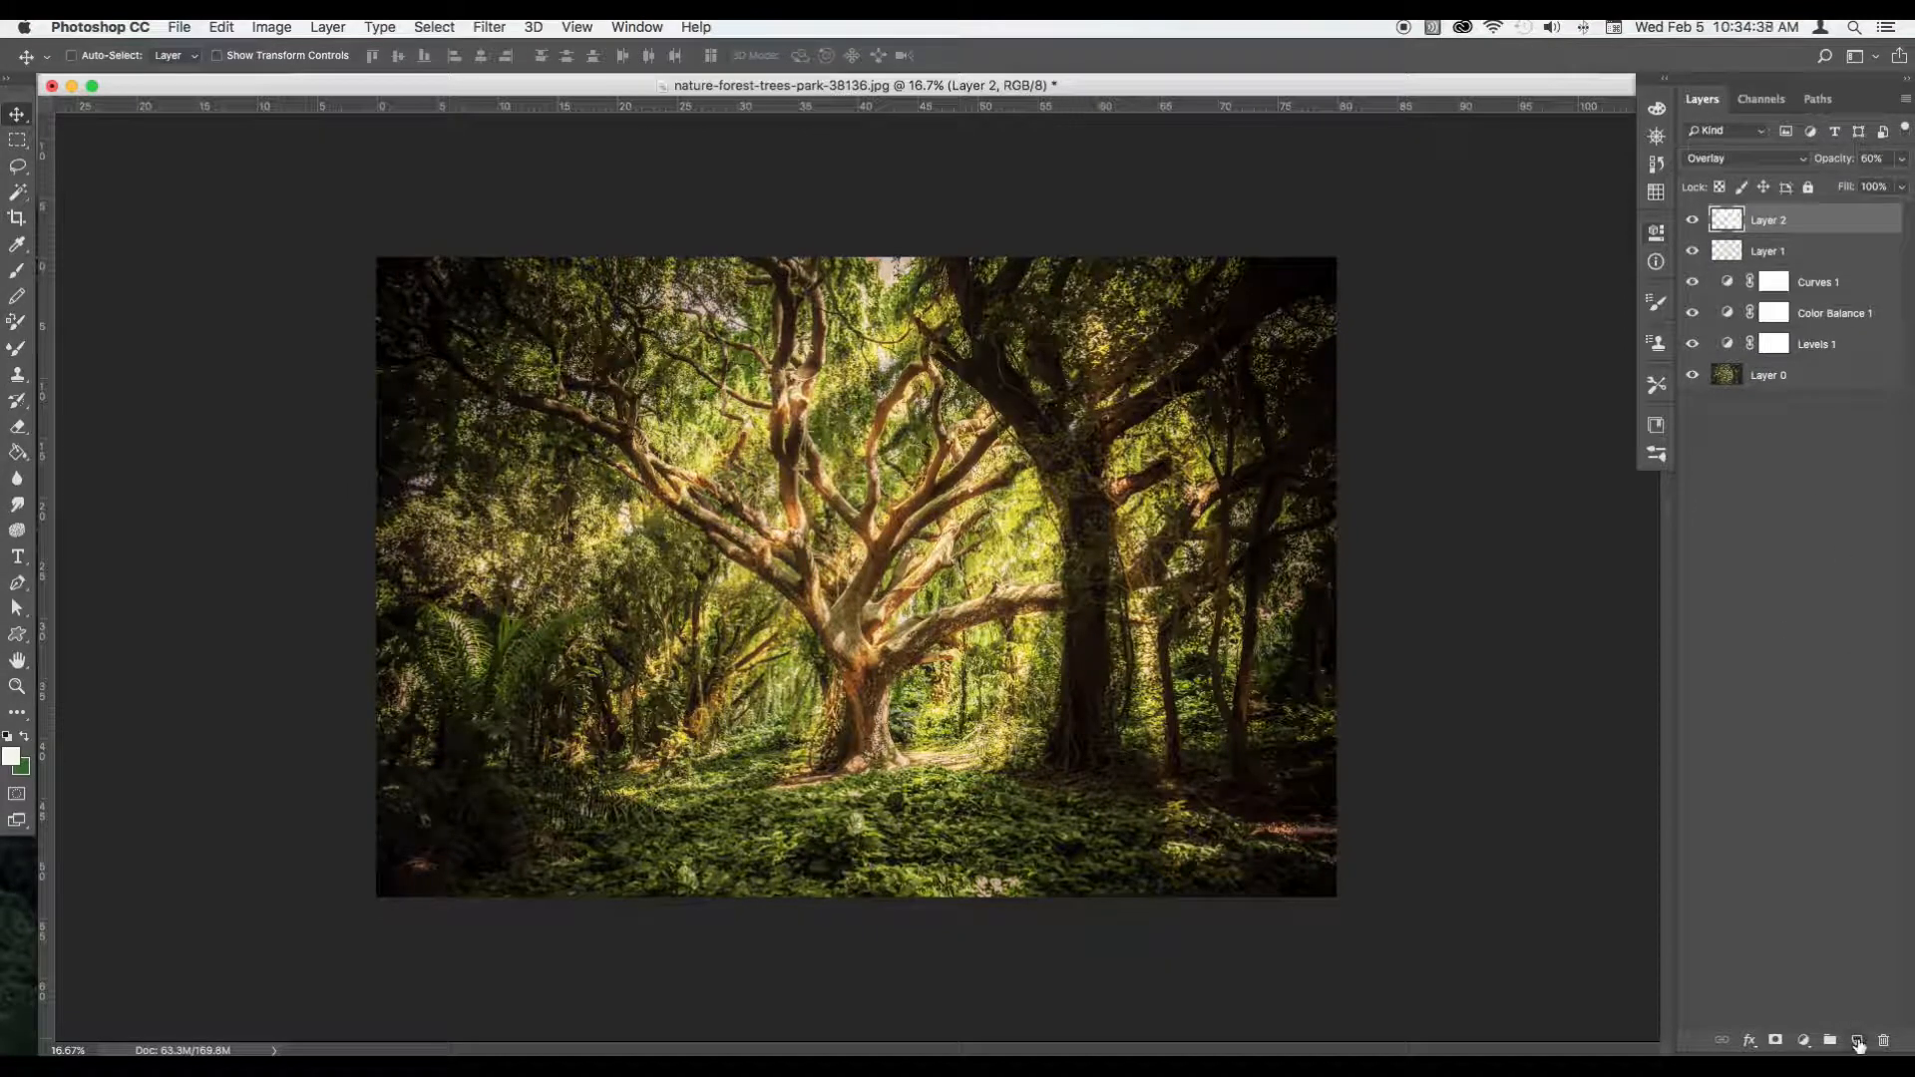
left_click(1858, 1041)
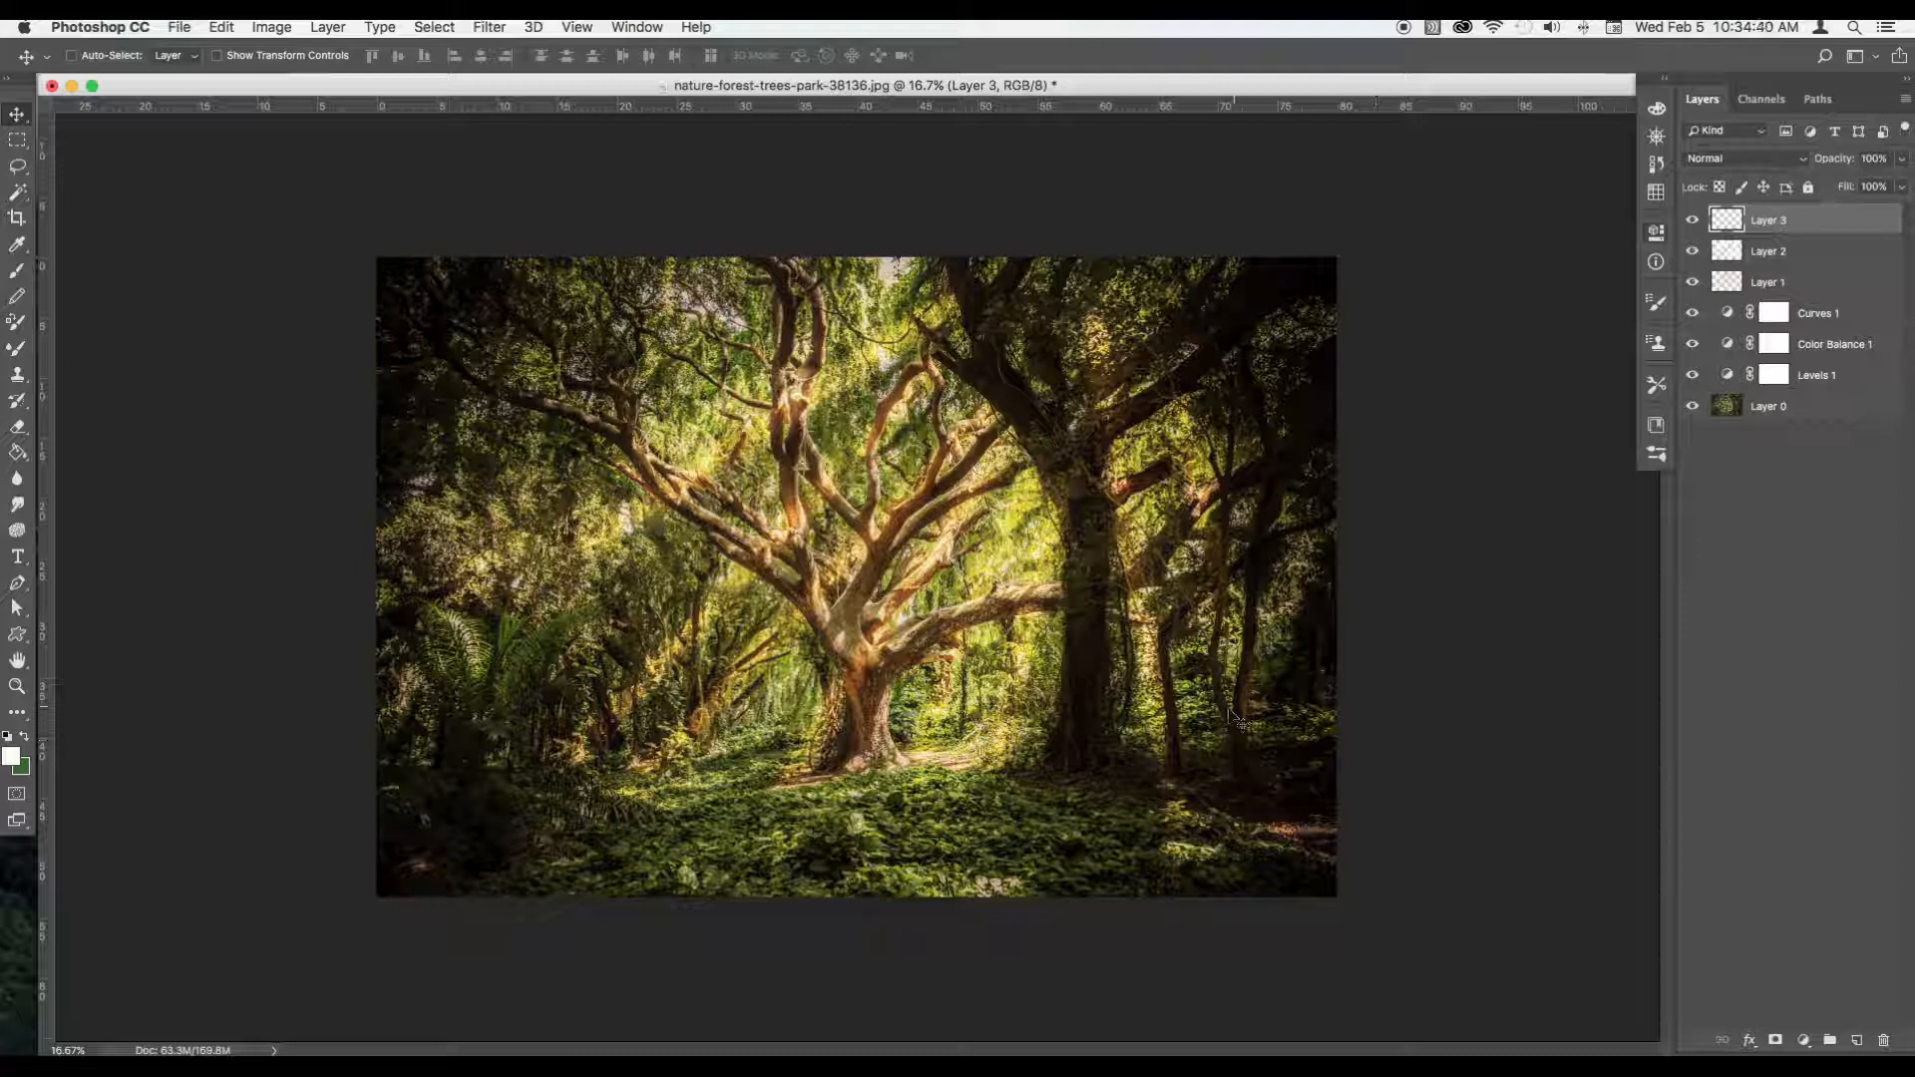
key("b")
key("bracketright")
key("bracketright")
key("bracketright")
key("bracketright")
key("bracketright")
key("bracketright")
key("bracketright")
left_click(892, 307, "alt")
left_click_drag(1102, 200, 1282, 818)
left_click_drag(735, 190, 596, 635)
mouse_move(808, 439)
left_mouse_down()
mouse_move(703, 824)
mouse_move(646, 866)
mouse_move(1066, 849)
mouse_move(1197, 486)
left_mouse_up()
Step: Set Layer 3's blend mode to Multiply and its opacity to 41%
key("v")
left_click(1746, 158)
left_click(1741, 214)
left_click_drag(1901, 157, 1846, 190)
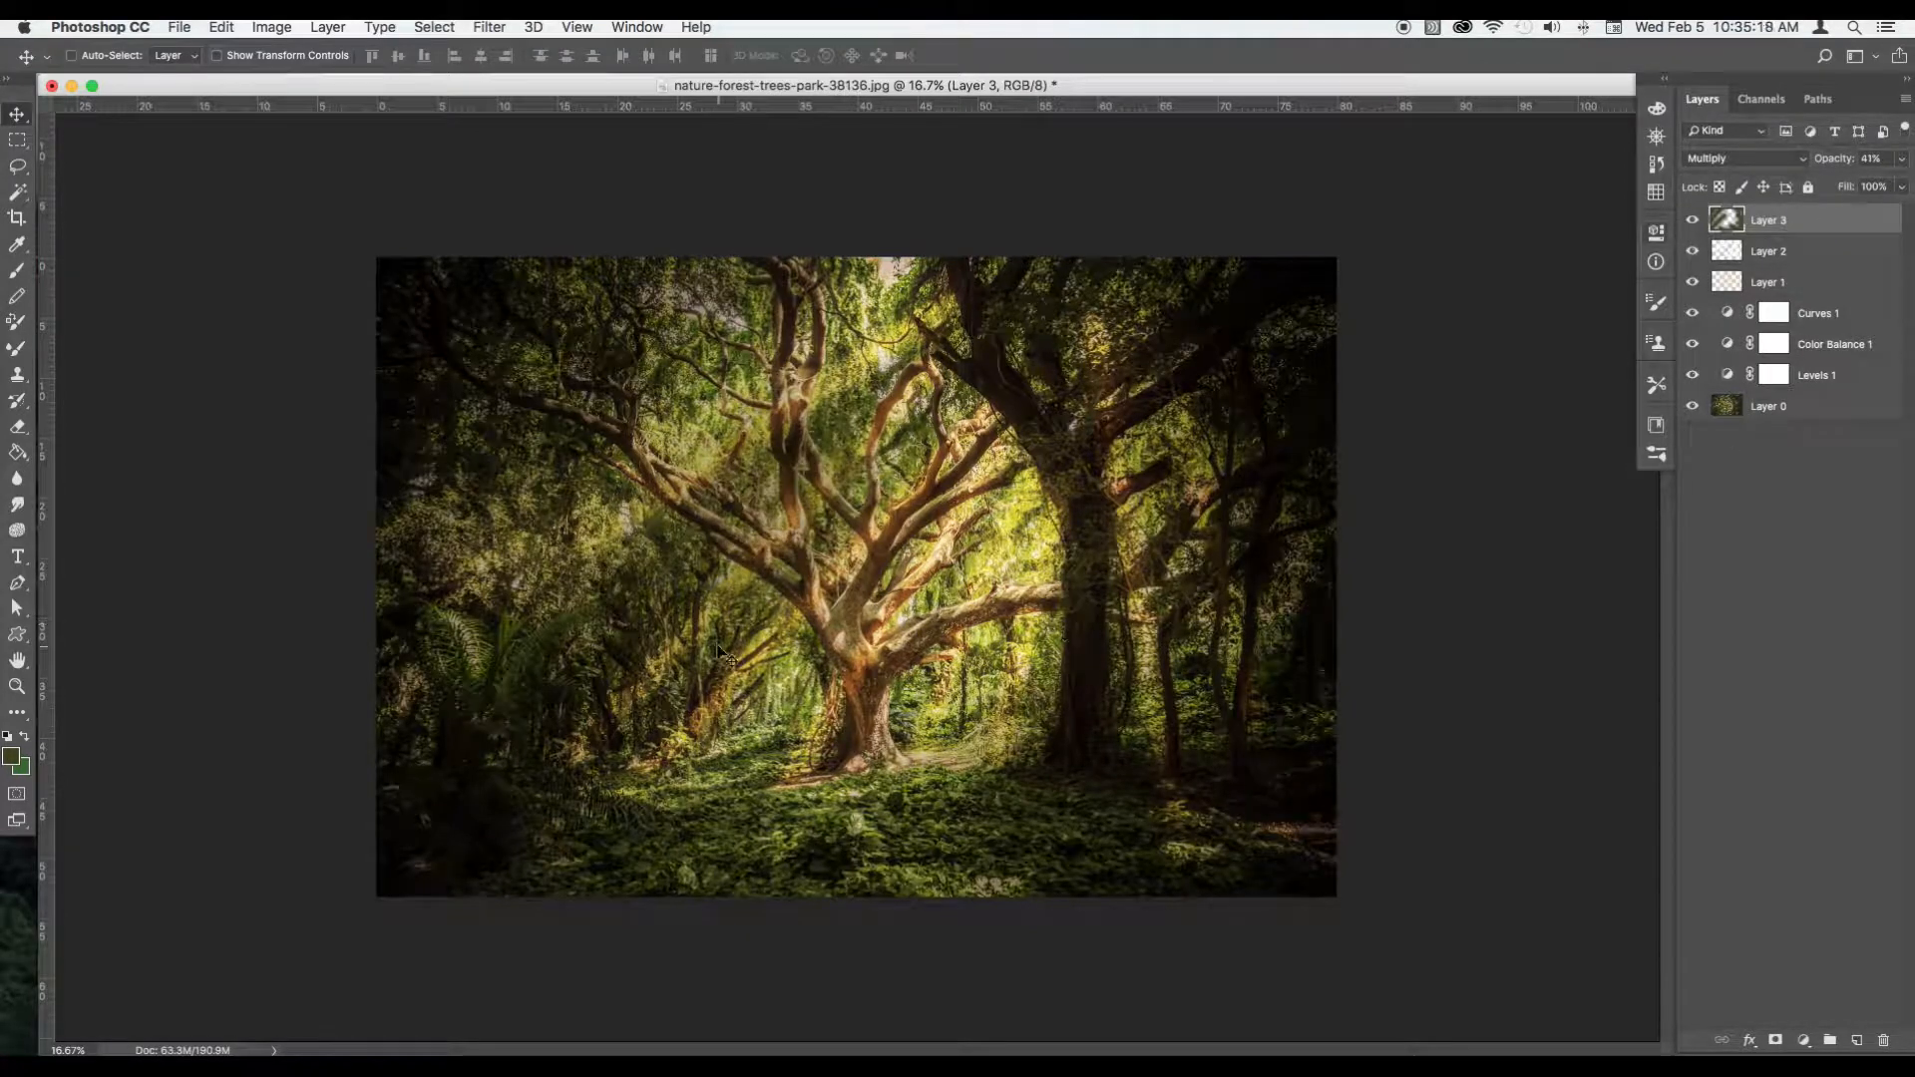
Step: Erase Layer 3's paint over the central tree and the area to its lower right with a large soft eraser
key("e")
mouse_move(858, 439)
left_mouse_down()
mouse_move(557, 604)
mouse_move(760, 587)
mouse_move(795, 747)
mouse_move(1042, 577)
mouse_move(1117, 398)
mouse_move(1257, 778)
left_mouse_up()
key("bracketleft")
key("bracketleft")
key("bracketleft")
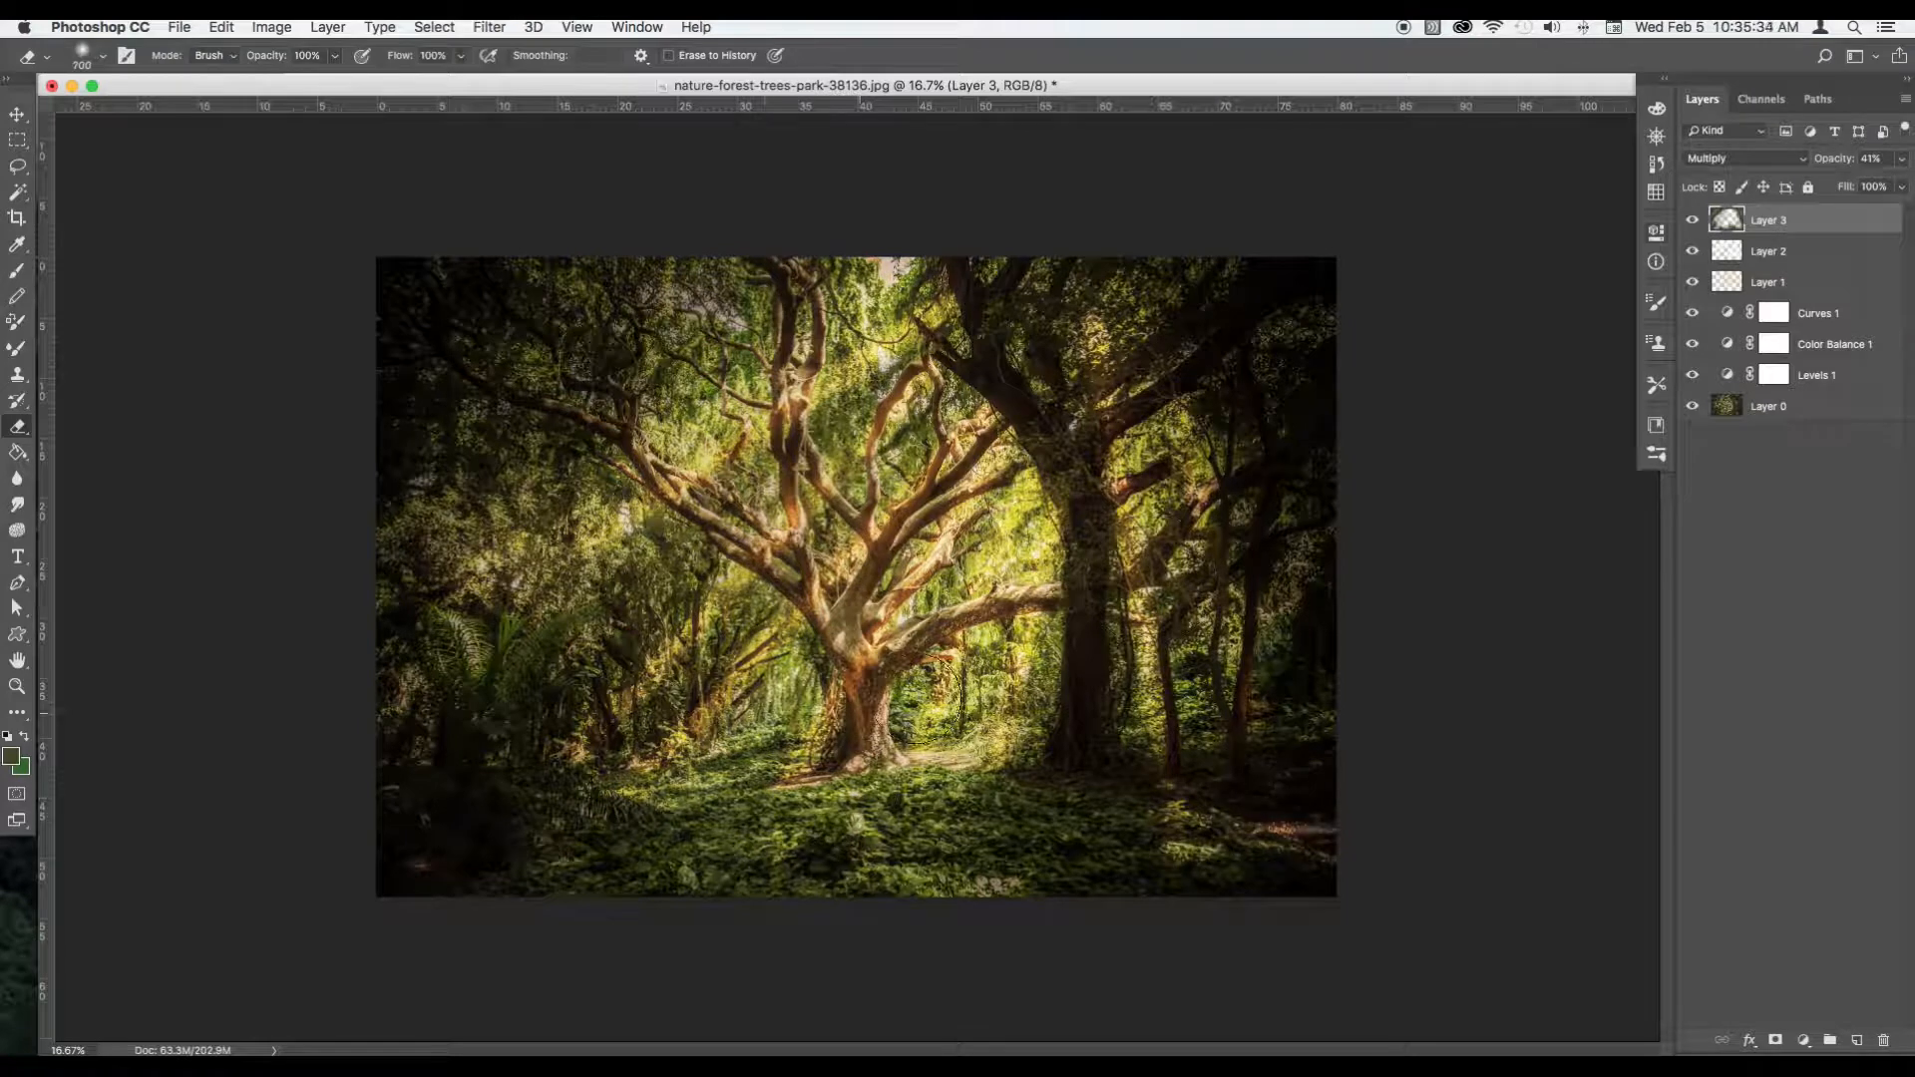
key("v")
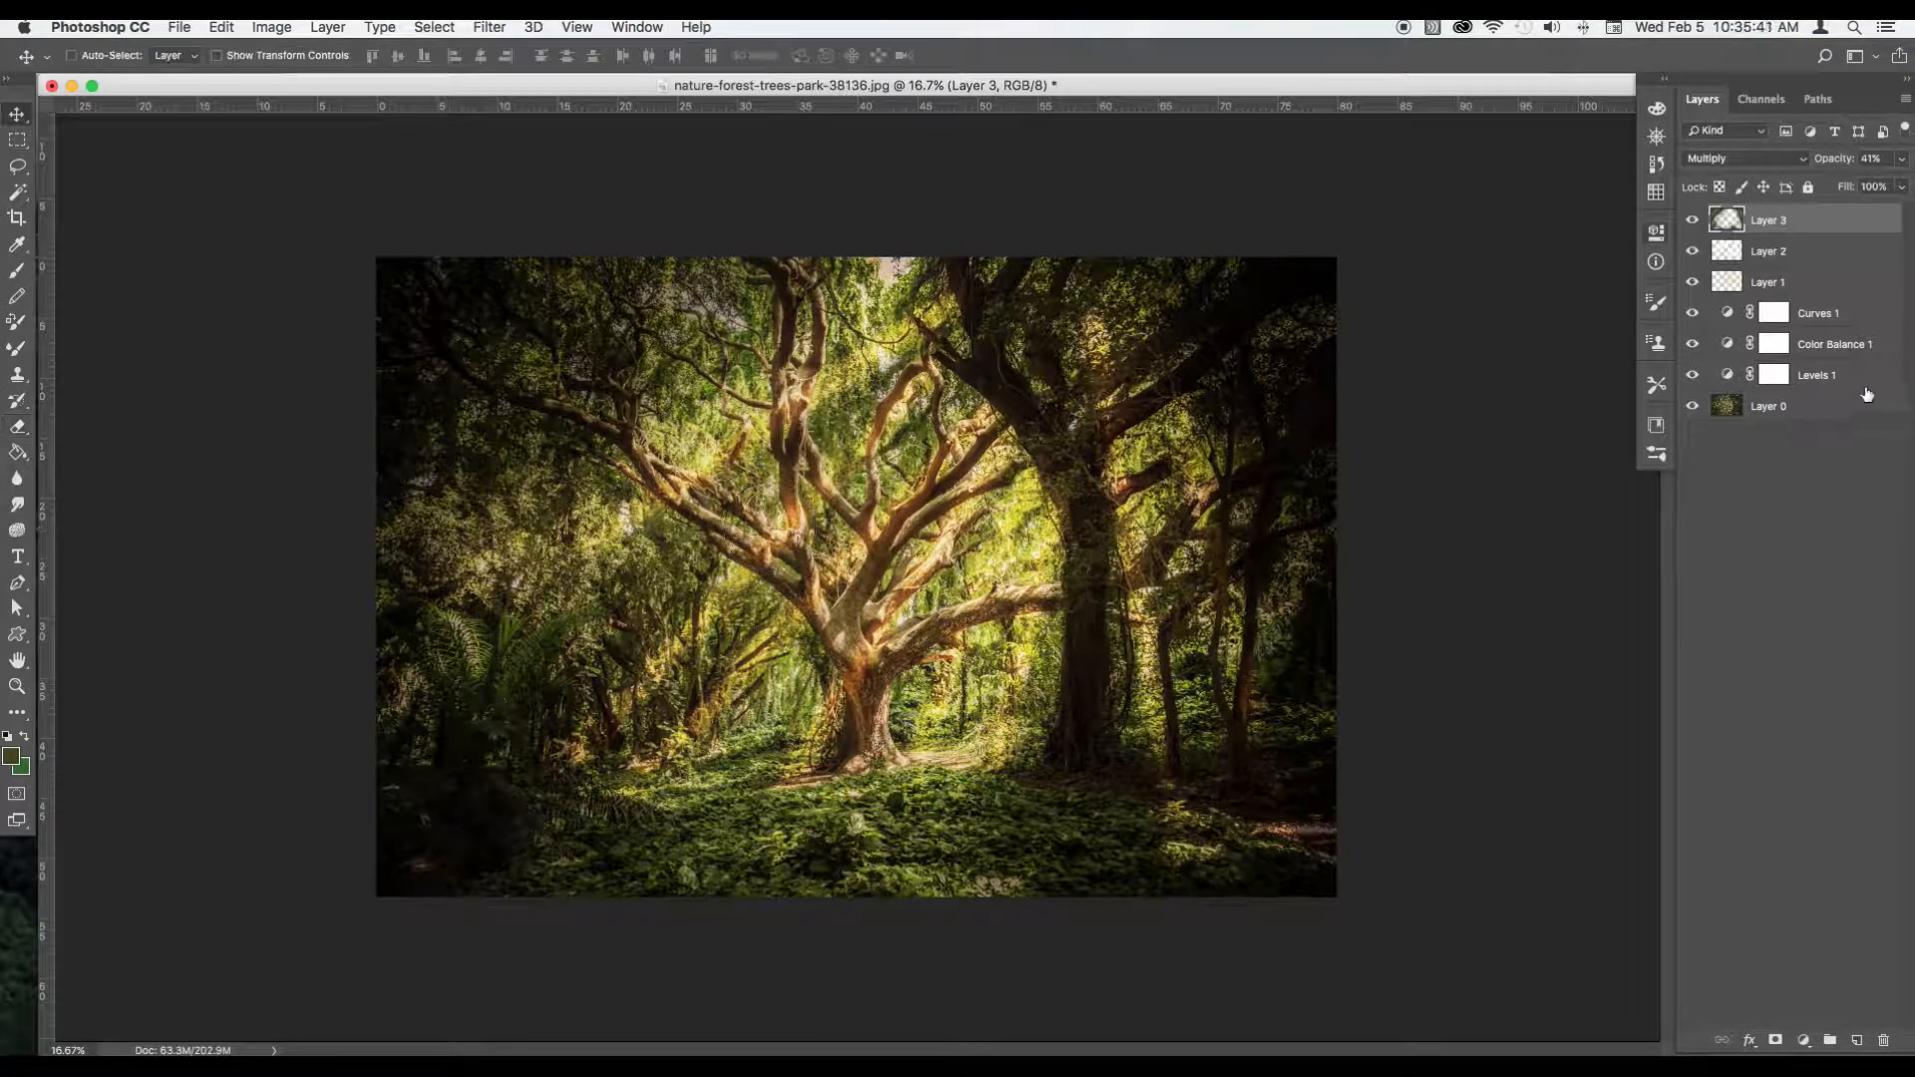
Step: Duplicate Layer 0 and desaturate the copy
left_click(1851, 409)
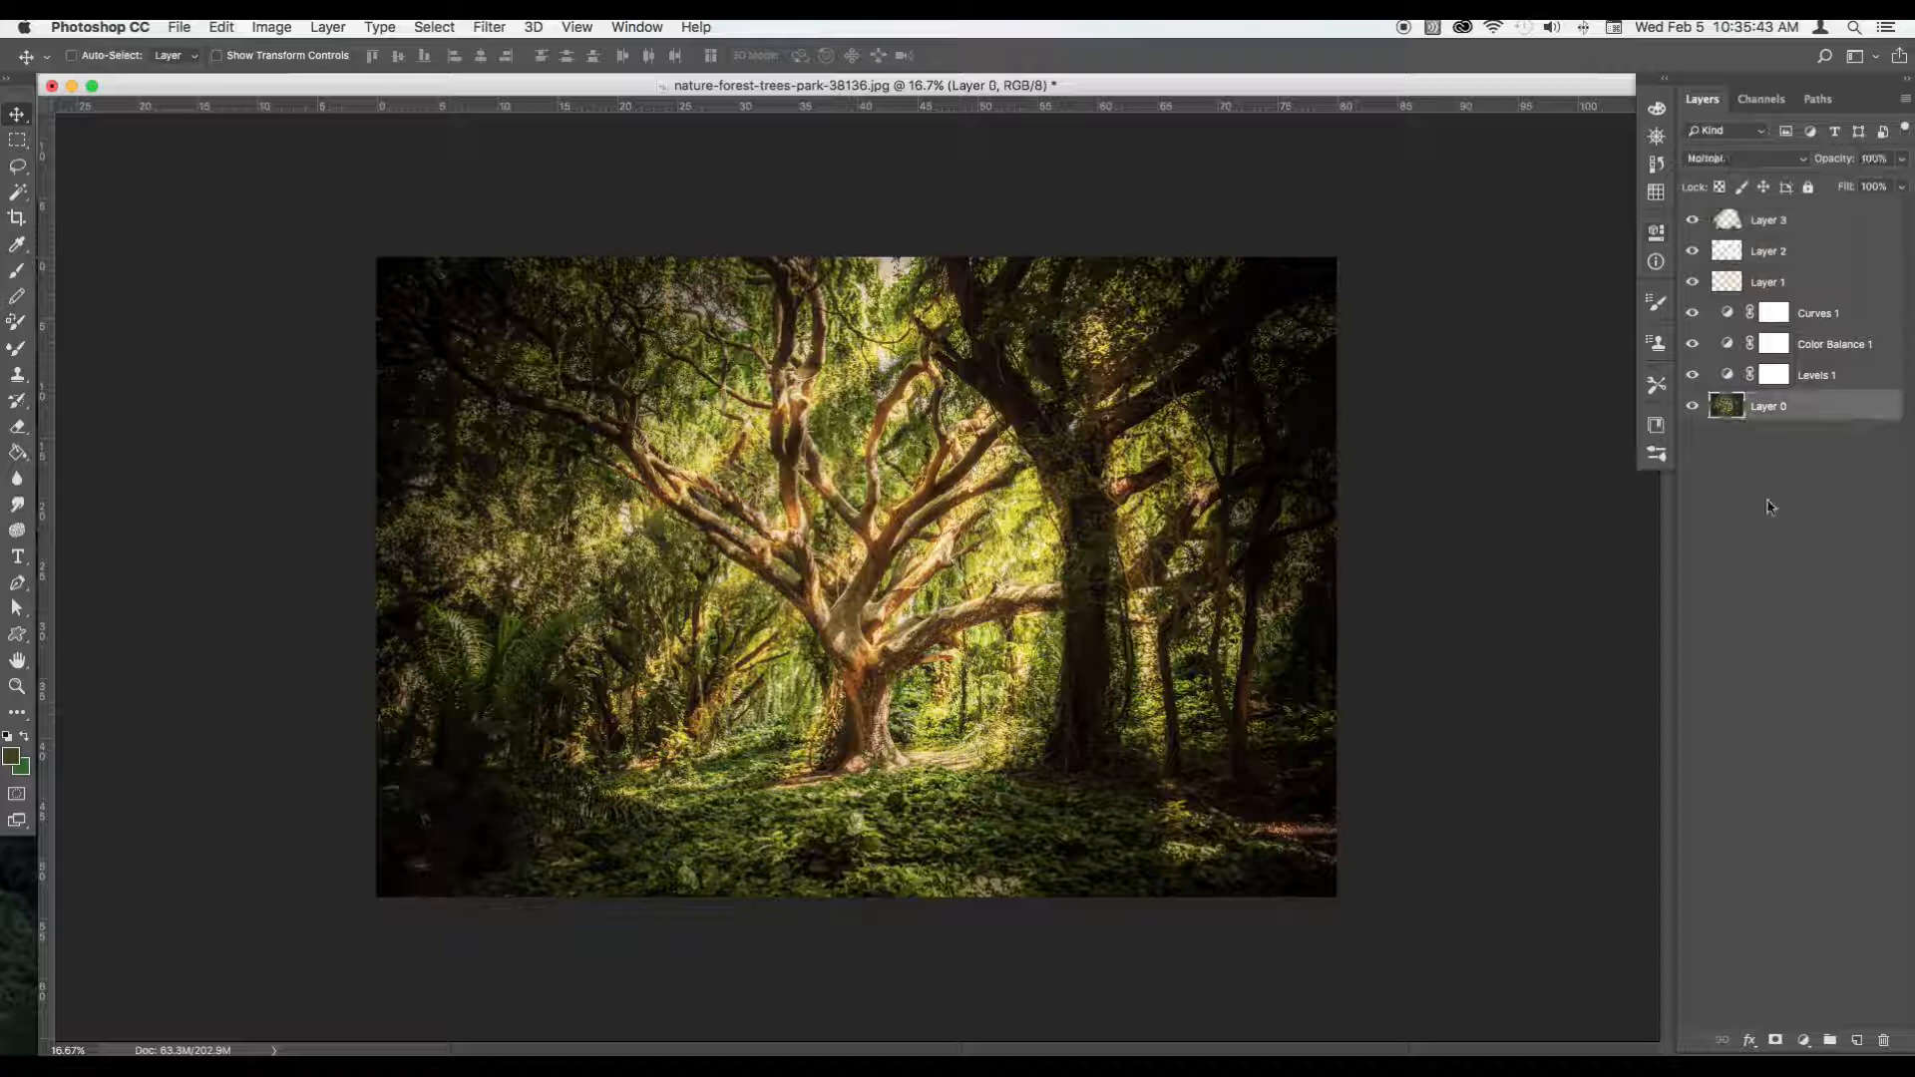
left_click_drag(1829, 419, 1857, 1040)
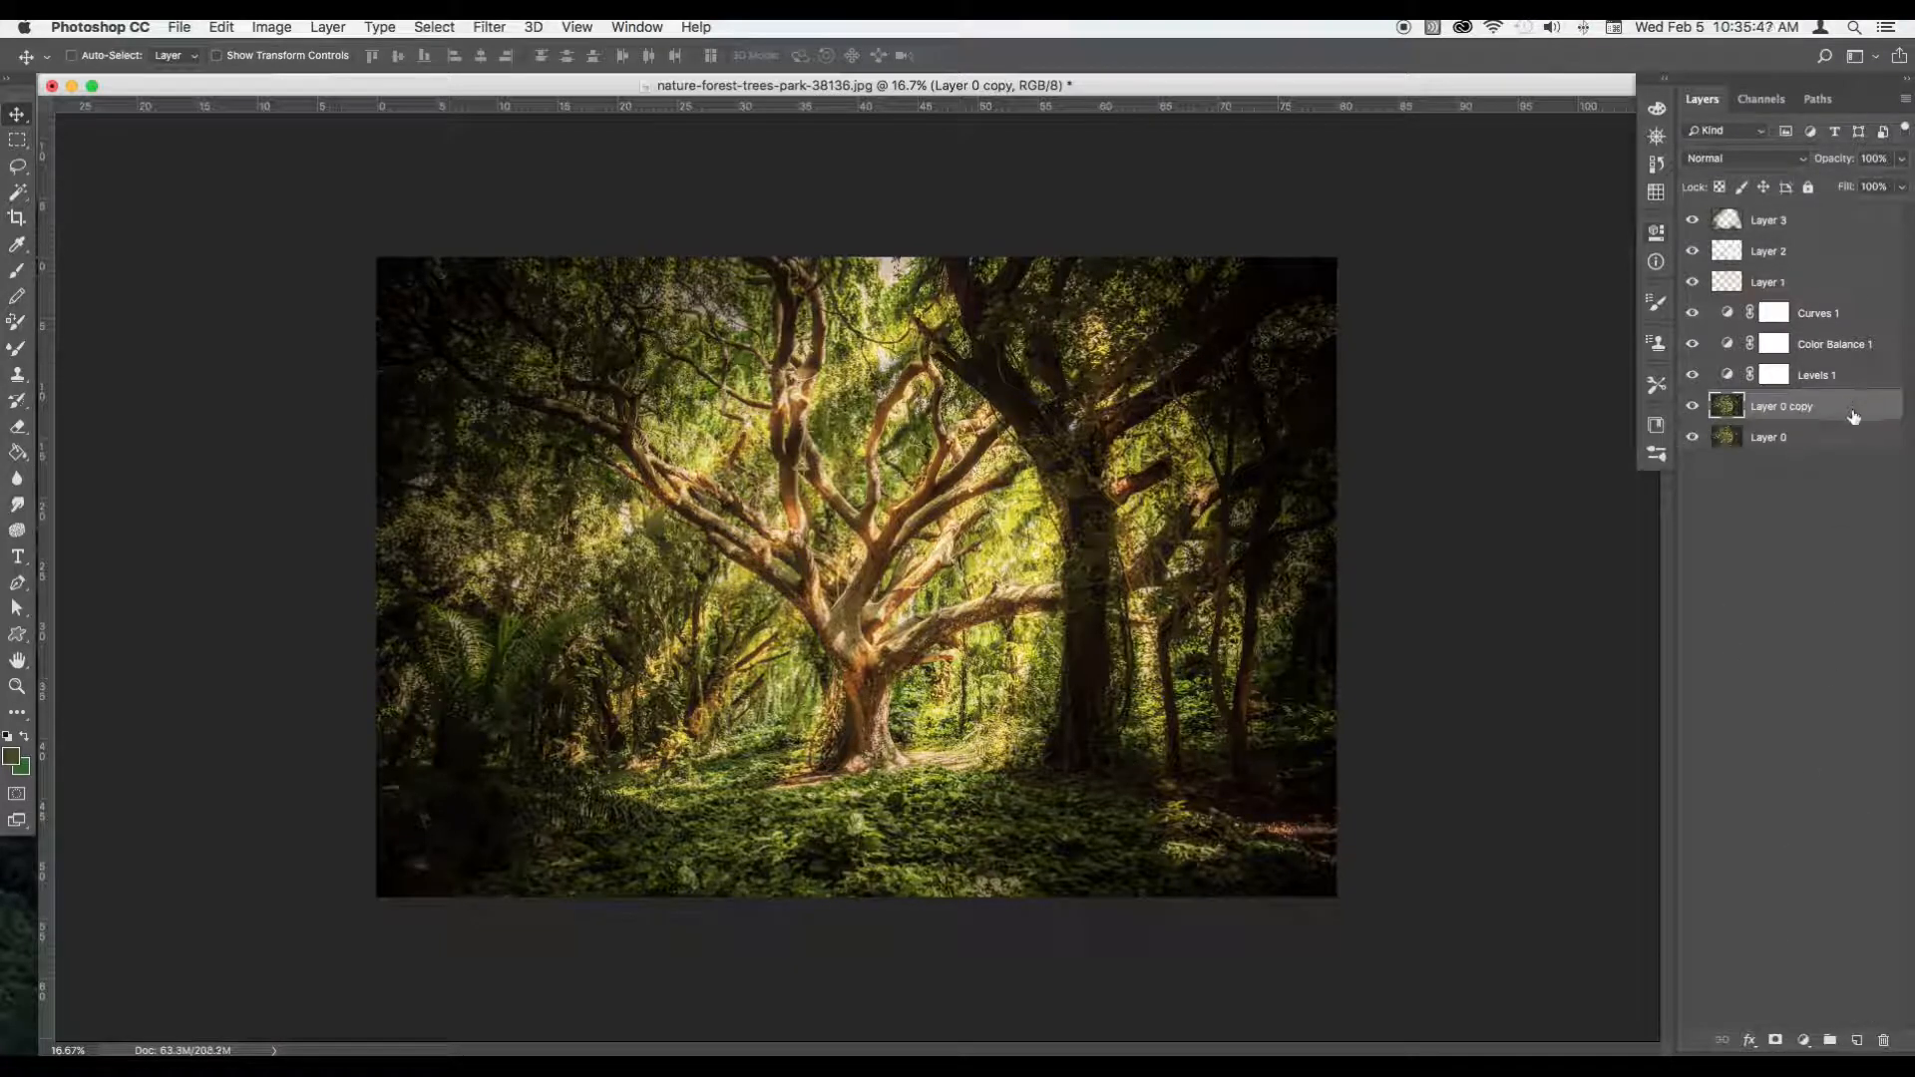
left_click(494, 27)
left_click(489, 30)
left_click(272, 28)
mouse_move(299, 84)
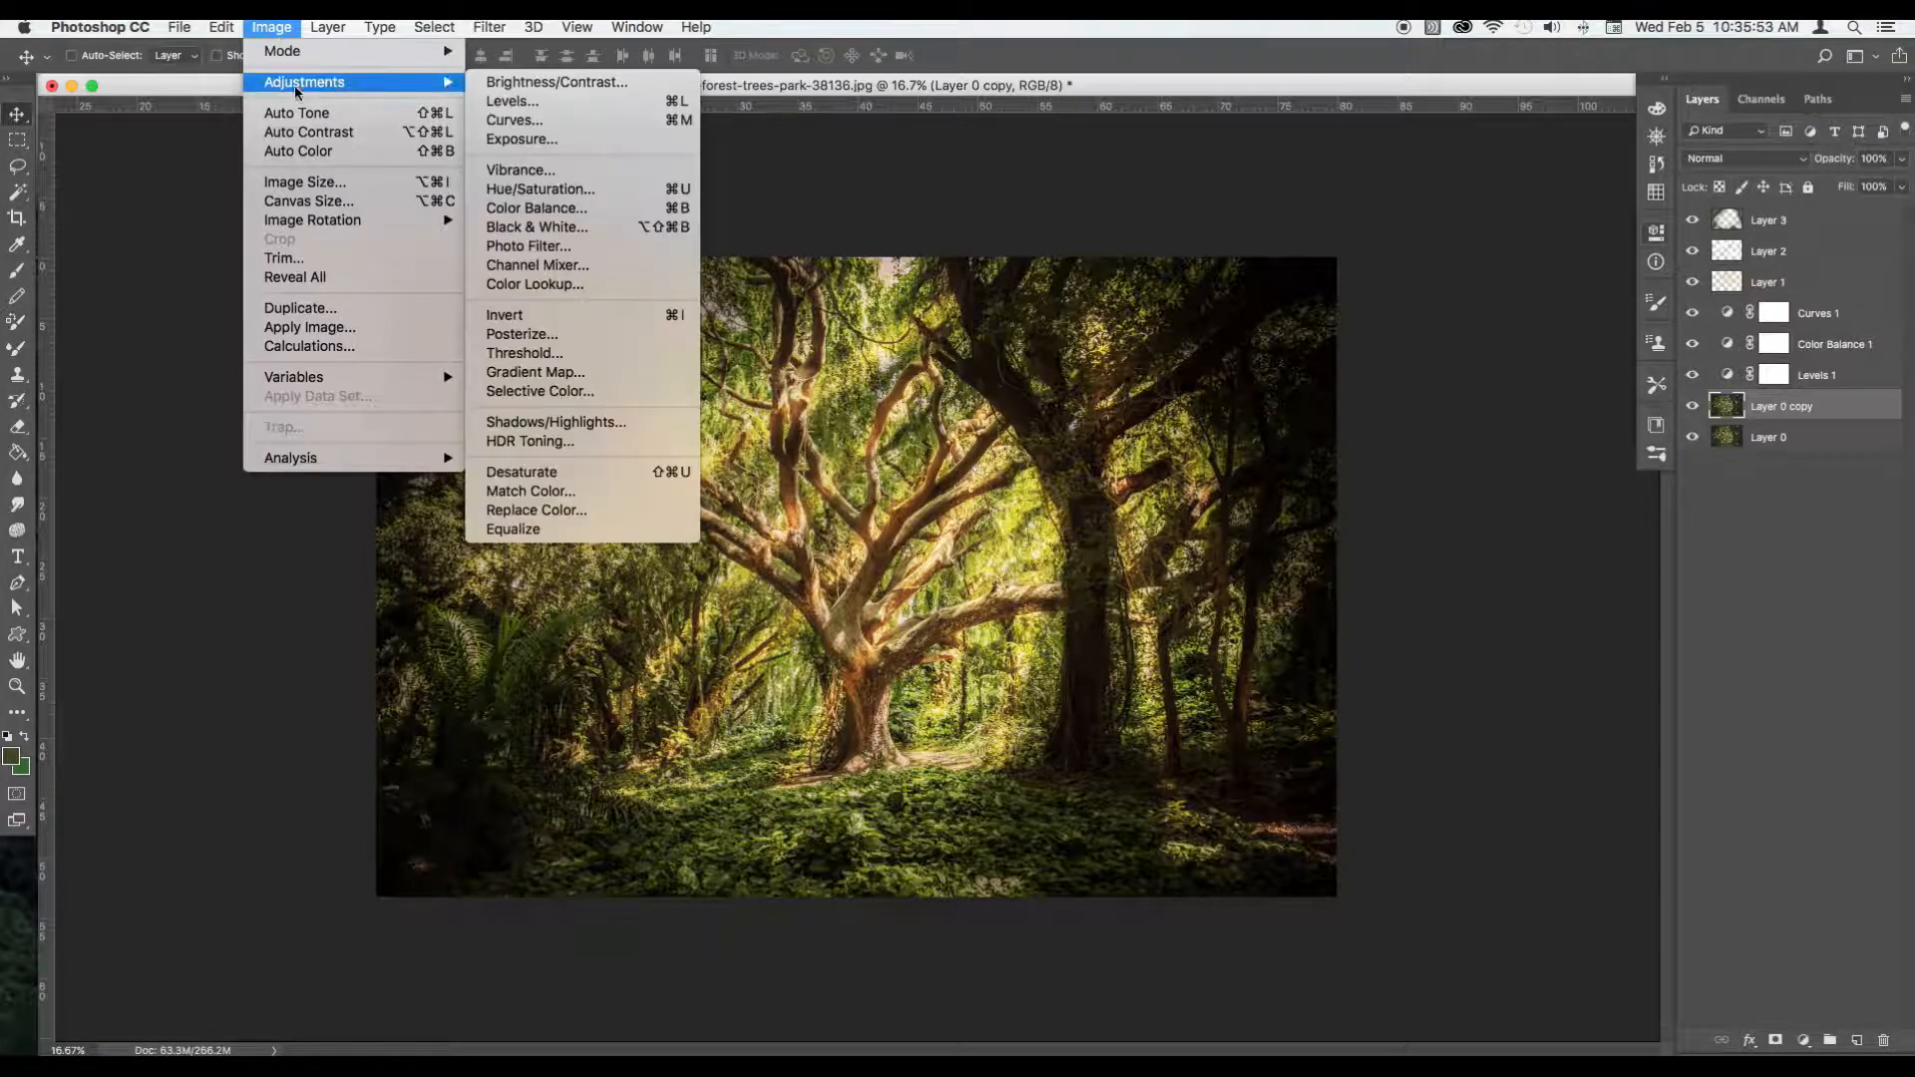
left_click(618, 473)
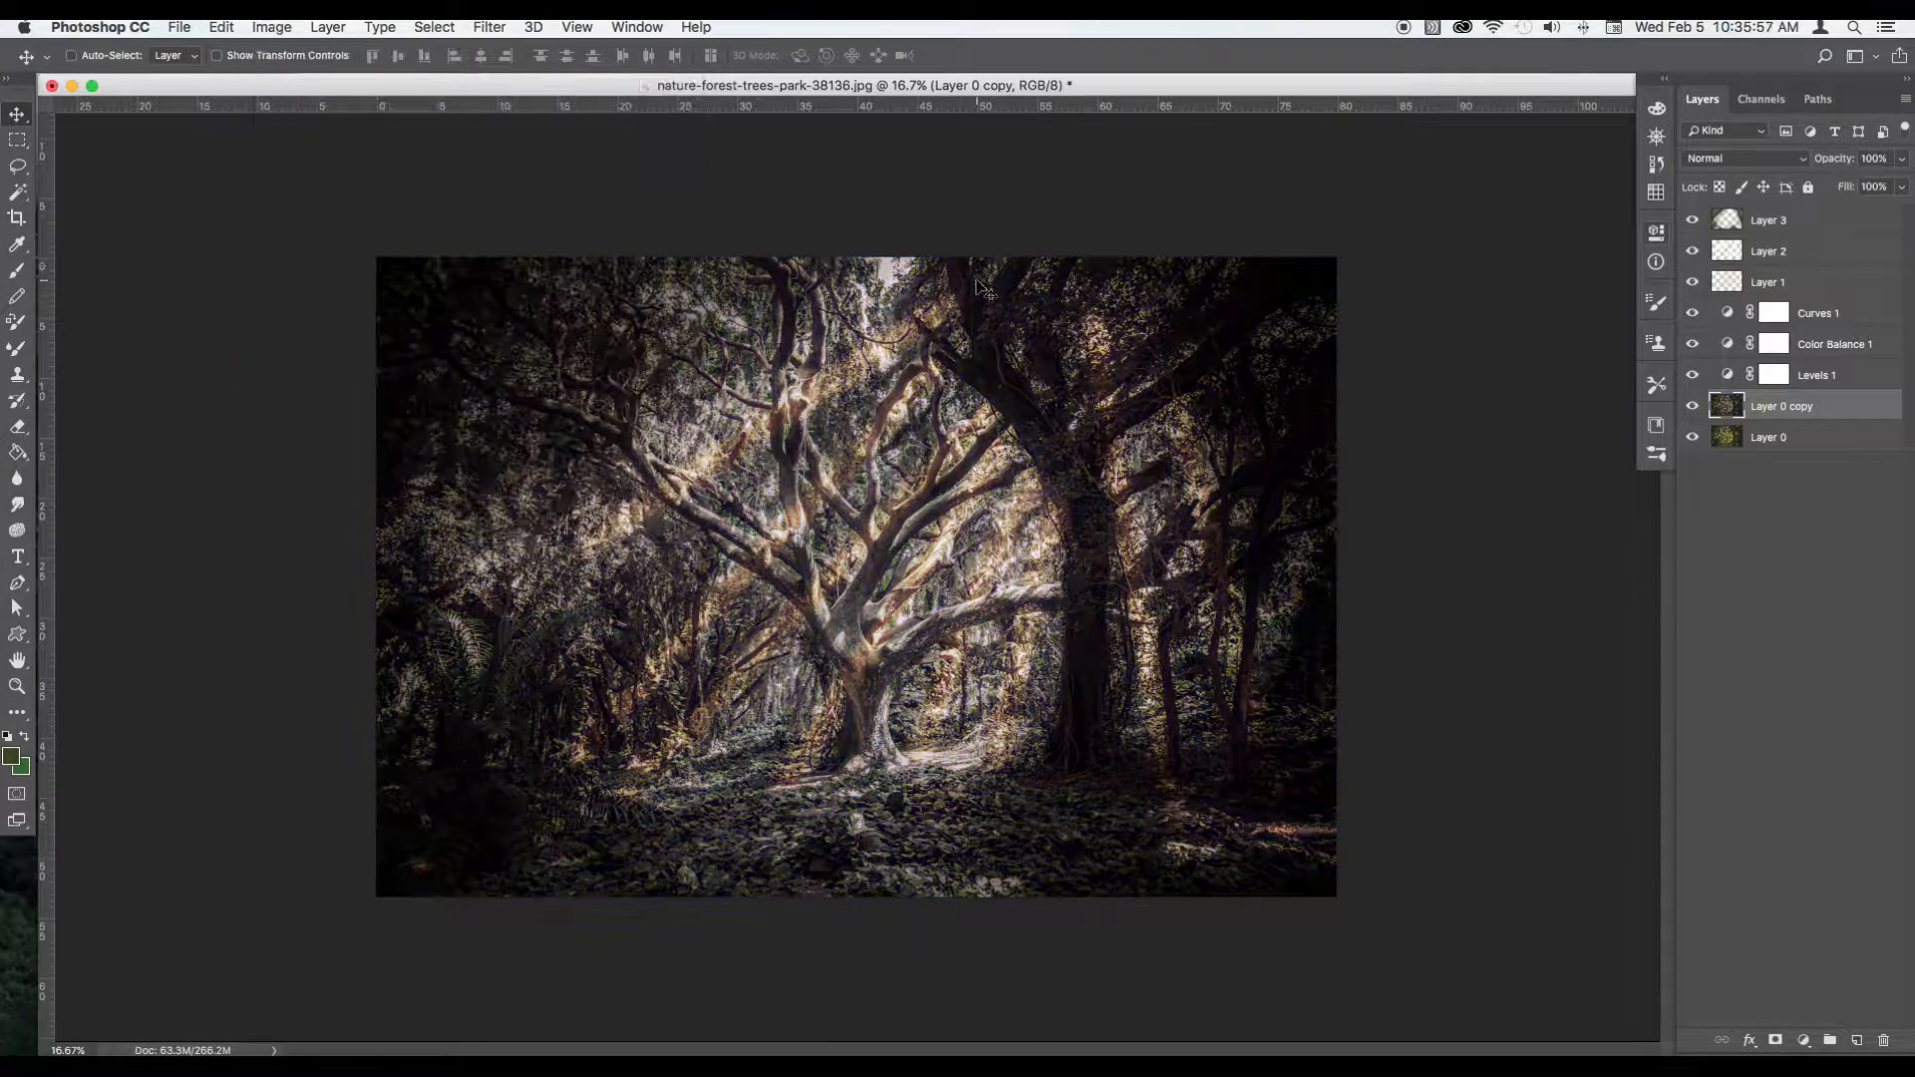
Step: Apply a High Pass filter with a radius of 10 pixels to the desaturated Layer 0 copy
left_click(489, 28)
left_click(492, 32)
left_click(490, 28)
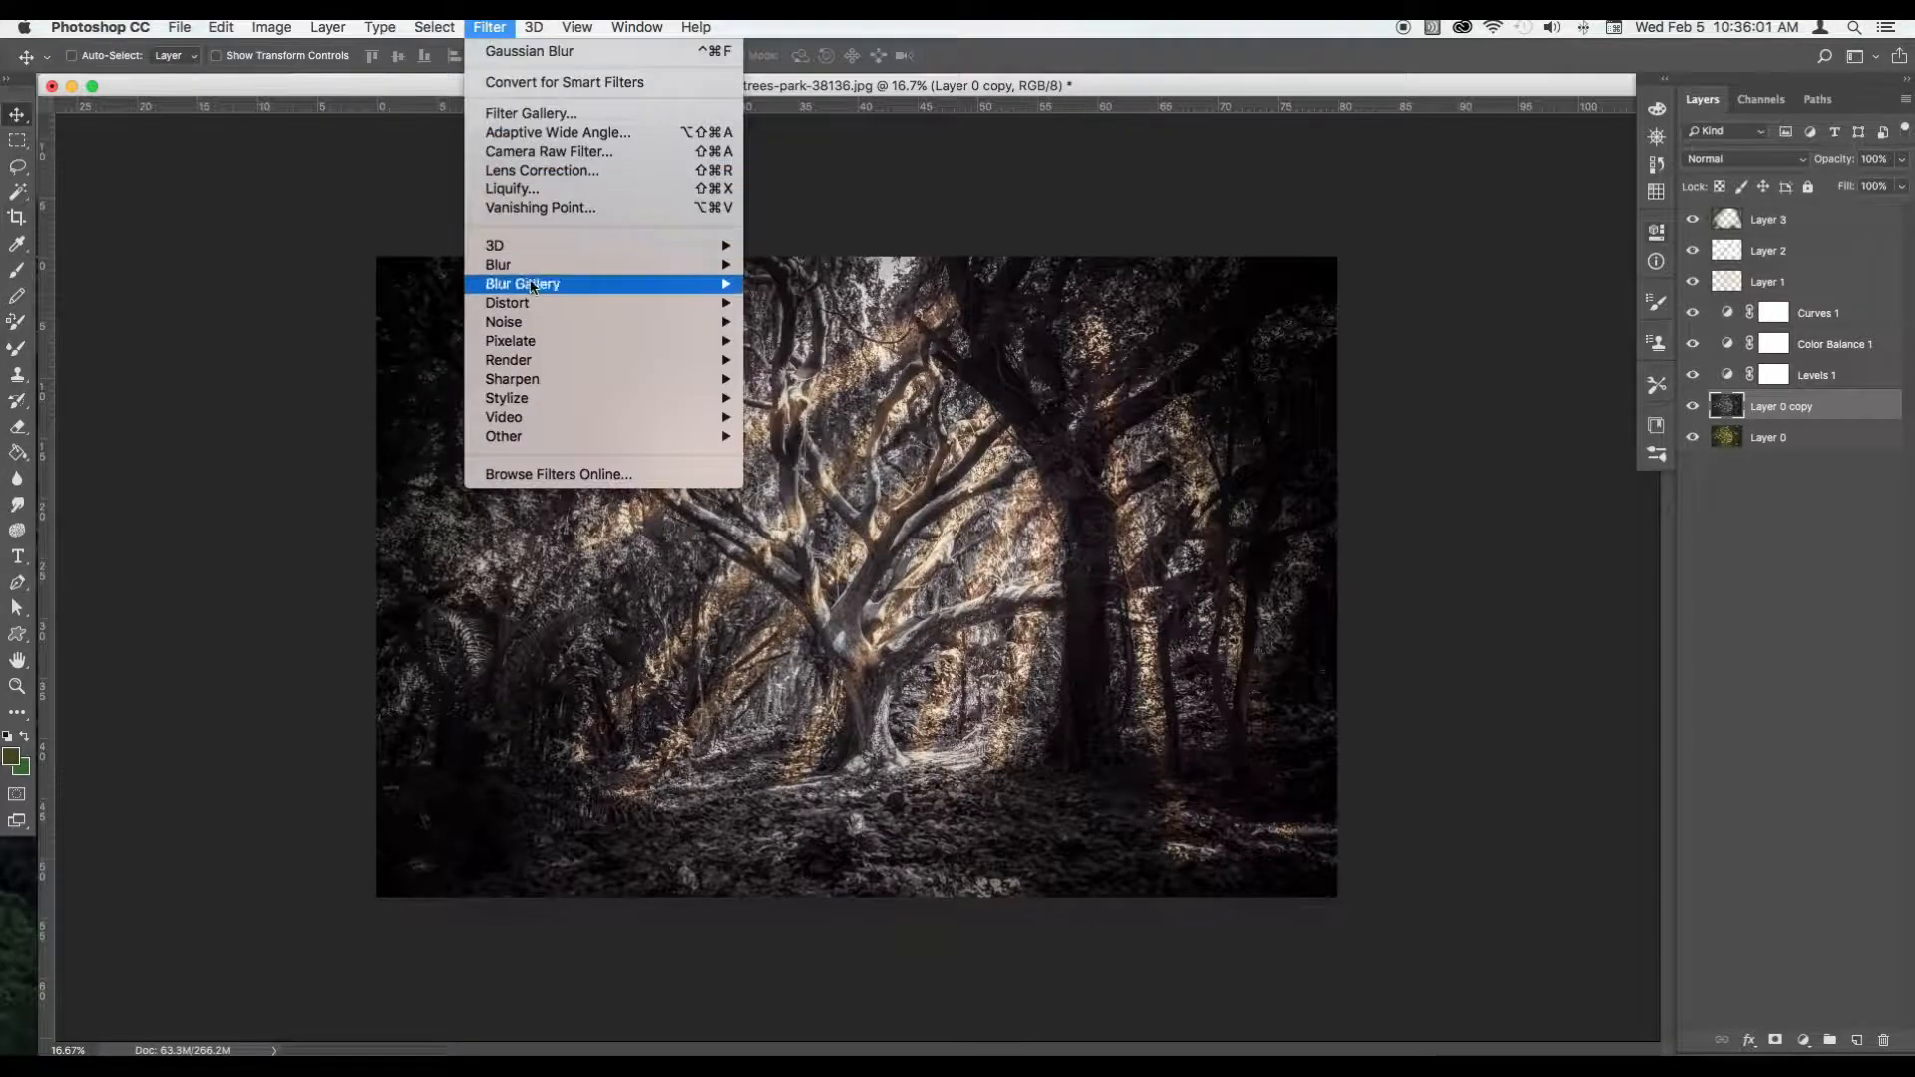
mouse_move(574, 438)
left_click(801, 455)
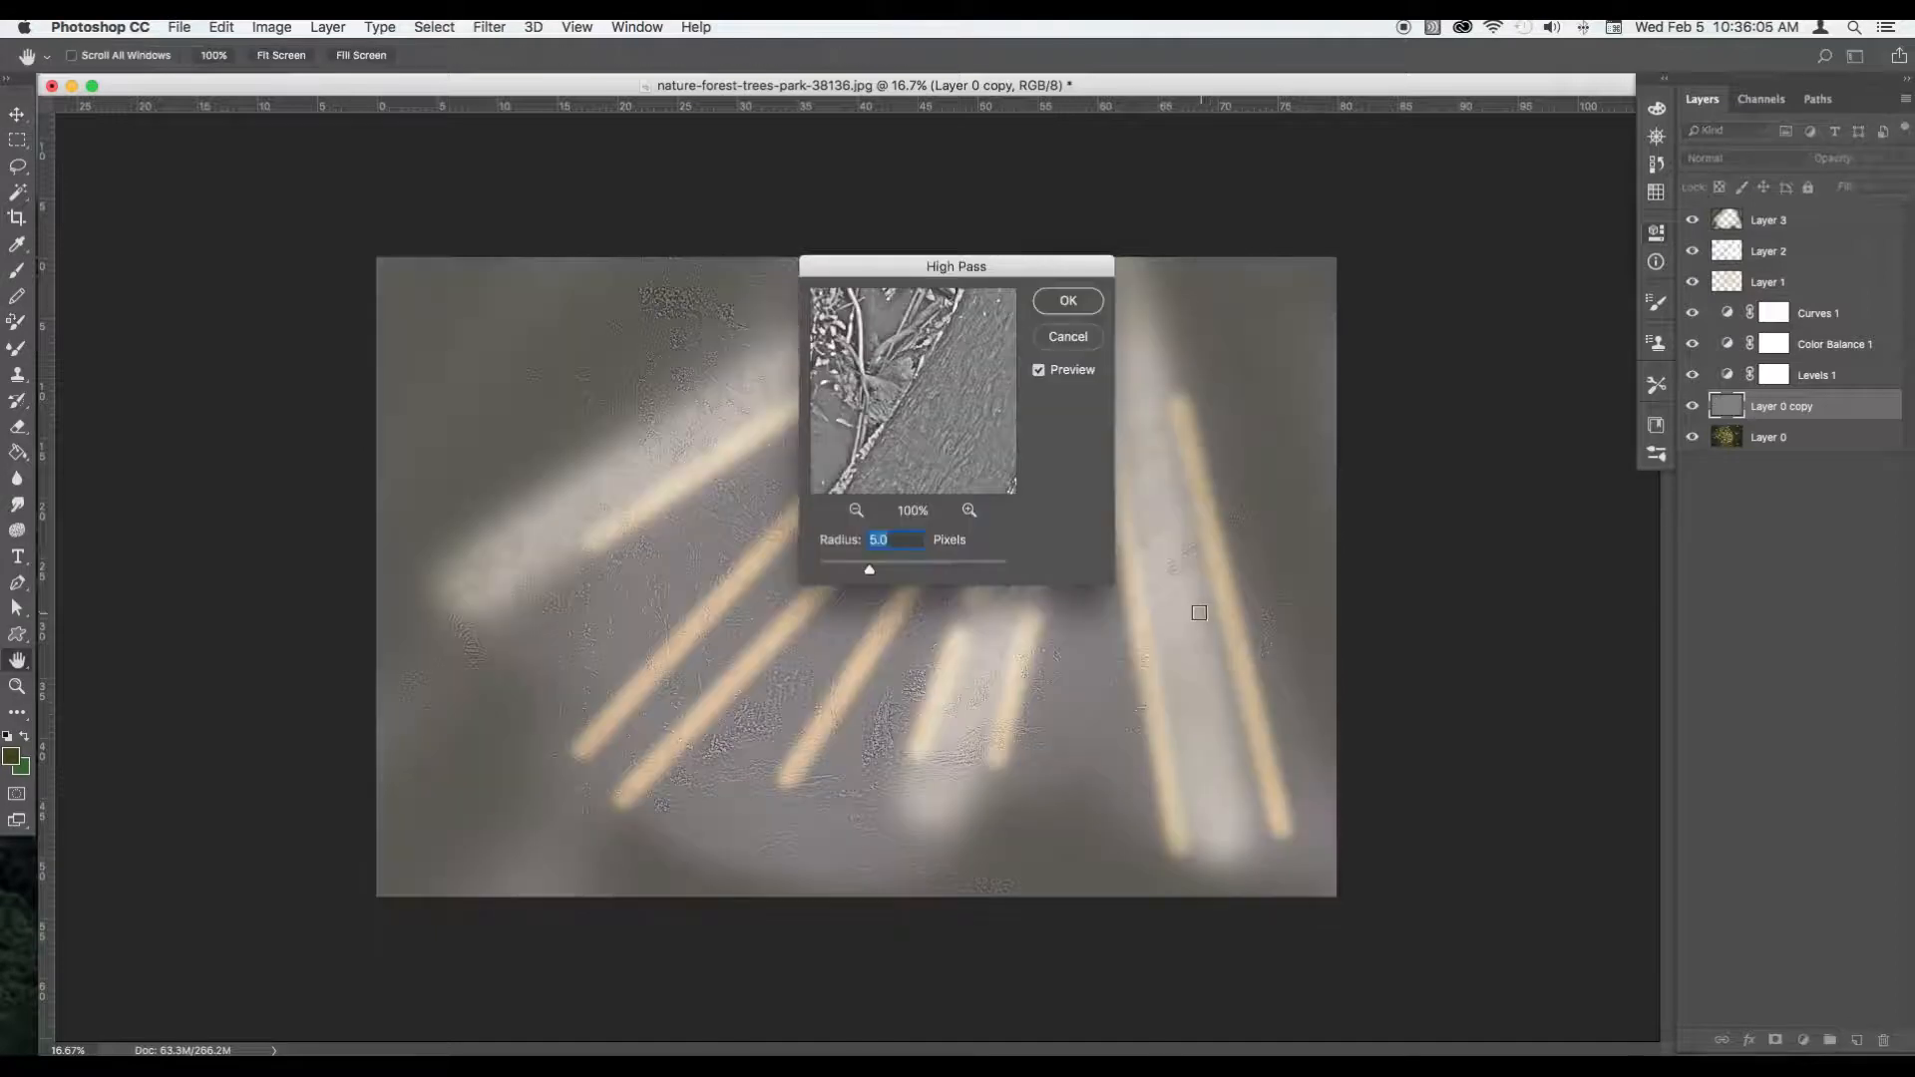
left_click_drag(963, 279, 1290, 310)
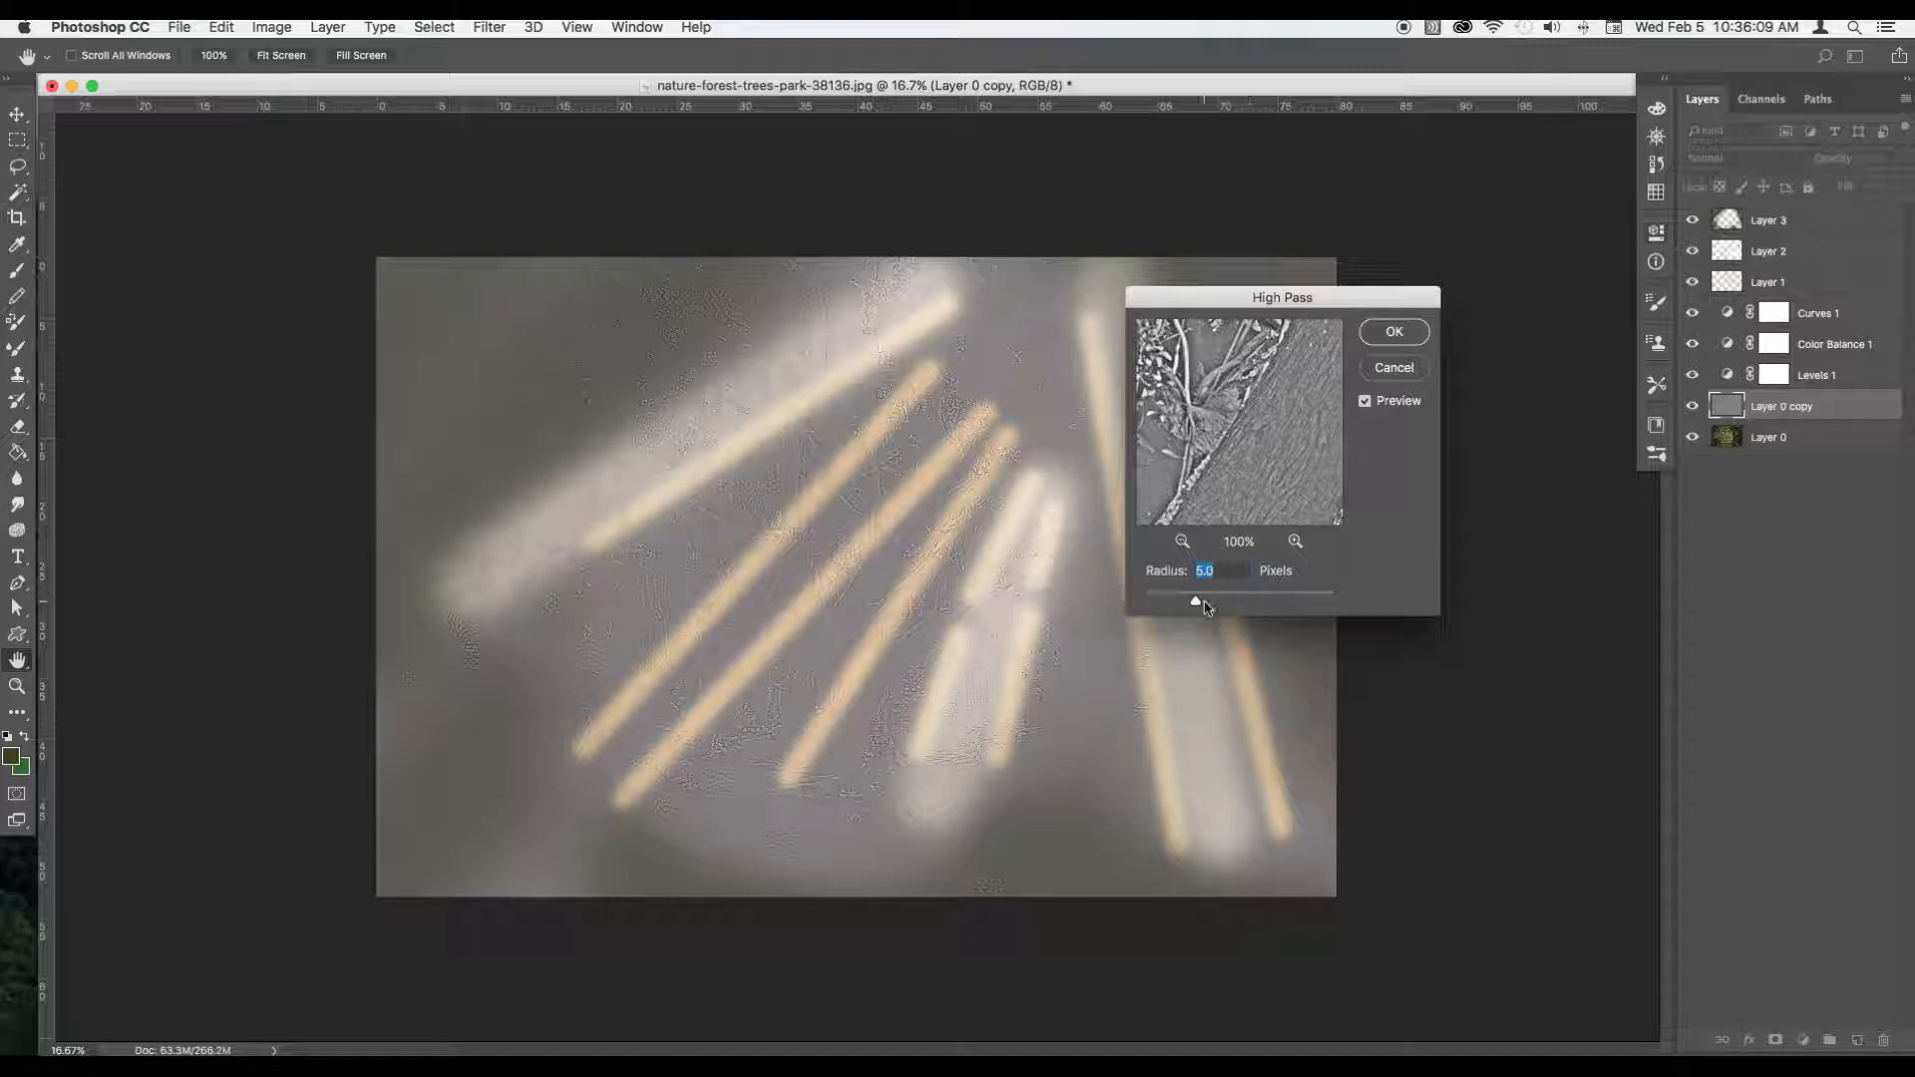
type("10")
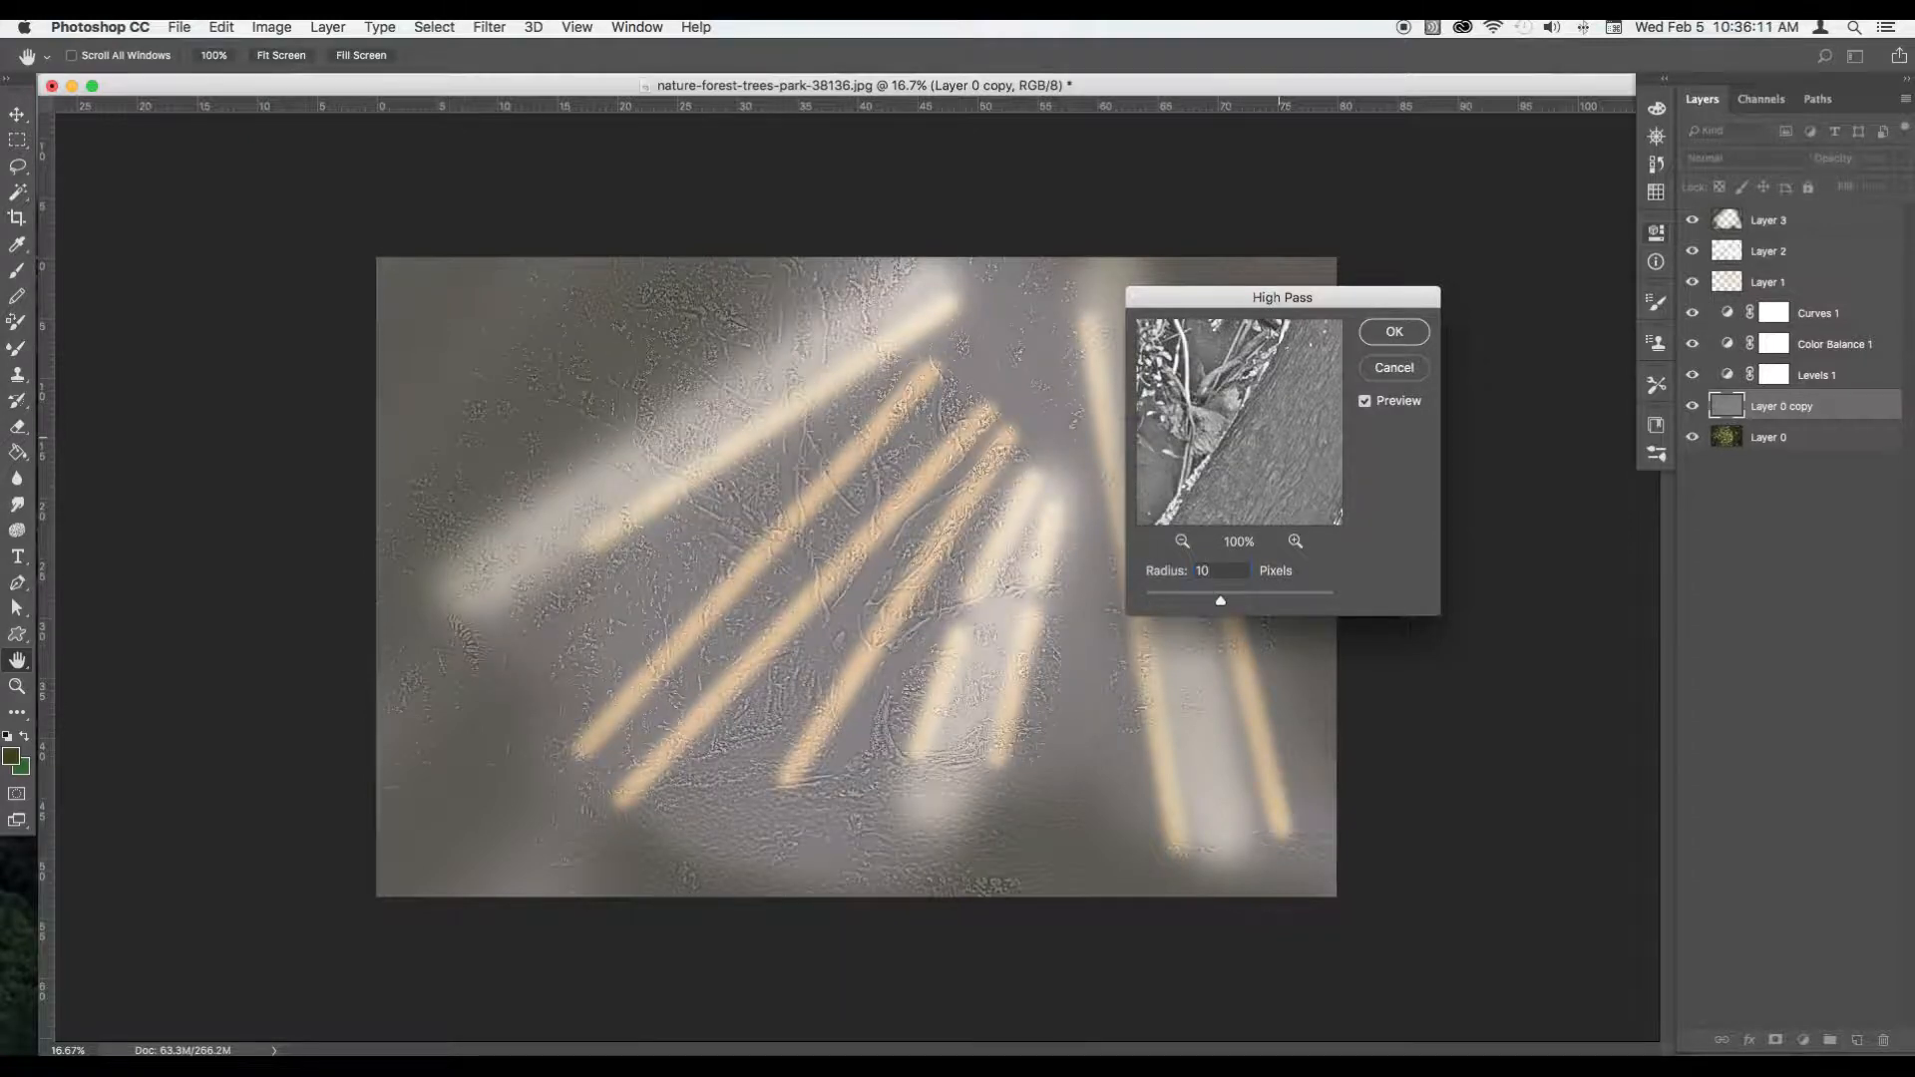
left_click(1421, 327)
Step: Set Layer 0 copy's blend mode to Overlay, and compare the image with that layer hidden and shown
left_click(1747, 160)
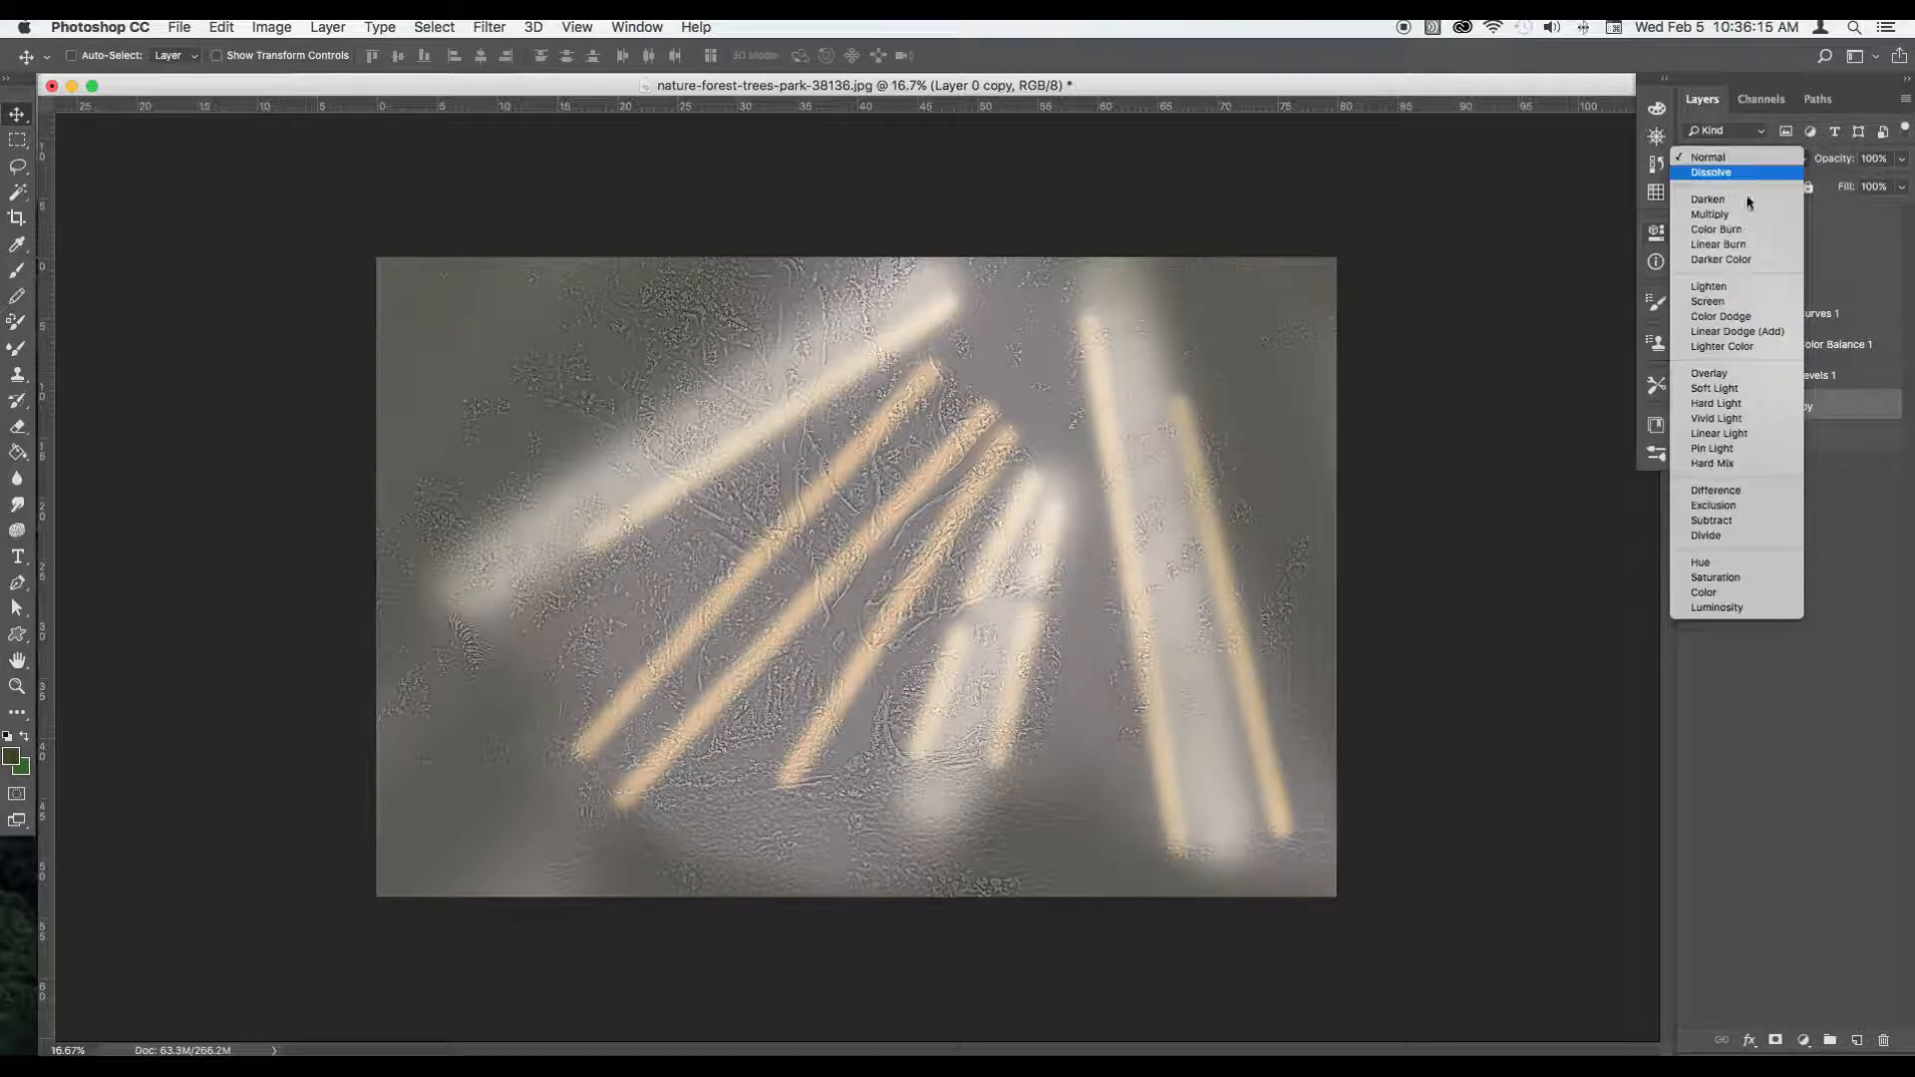
left_click(1779, 375)
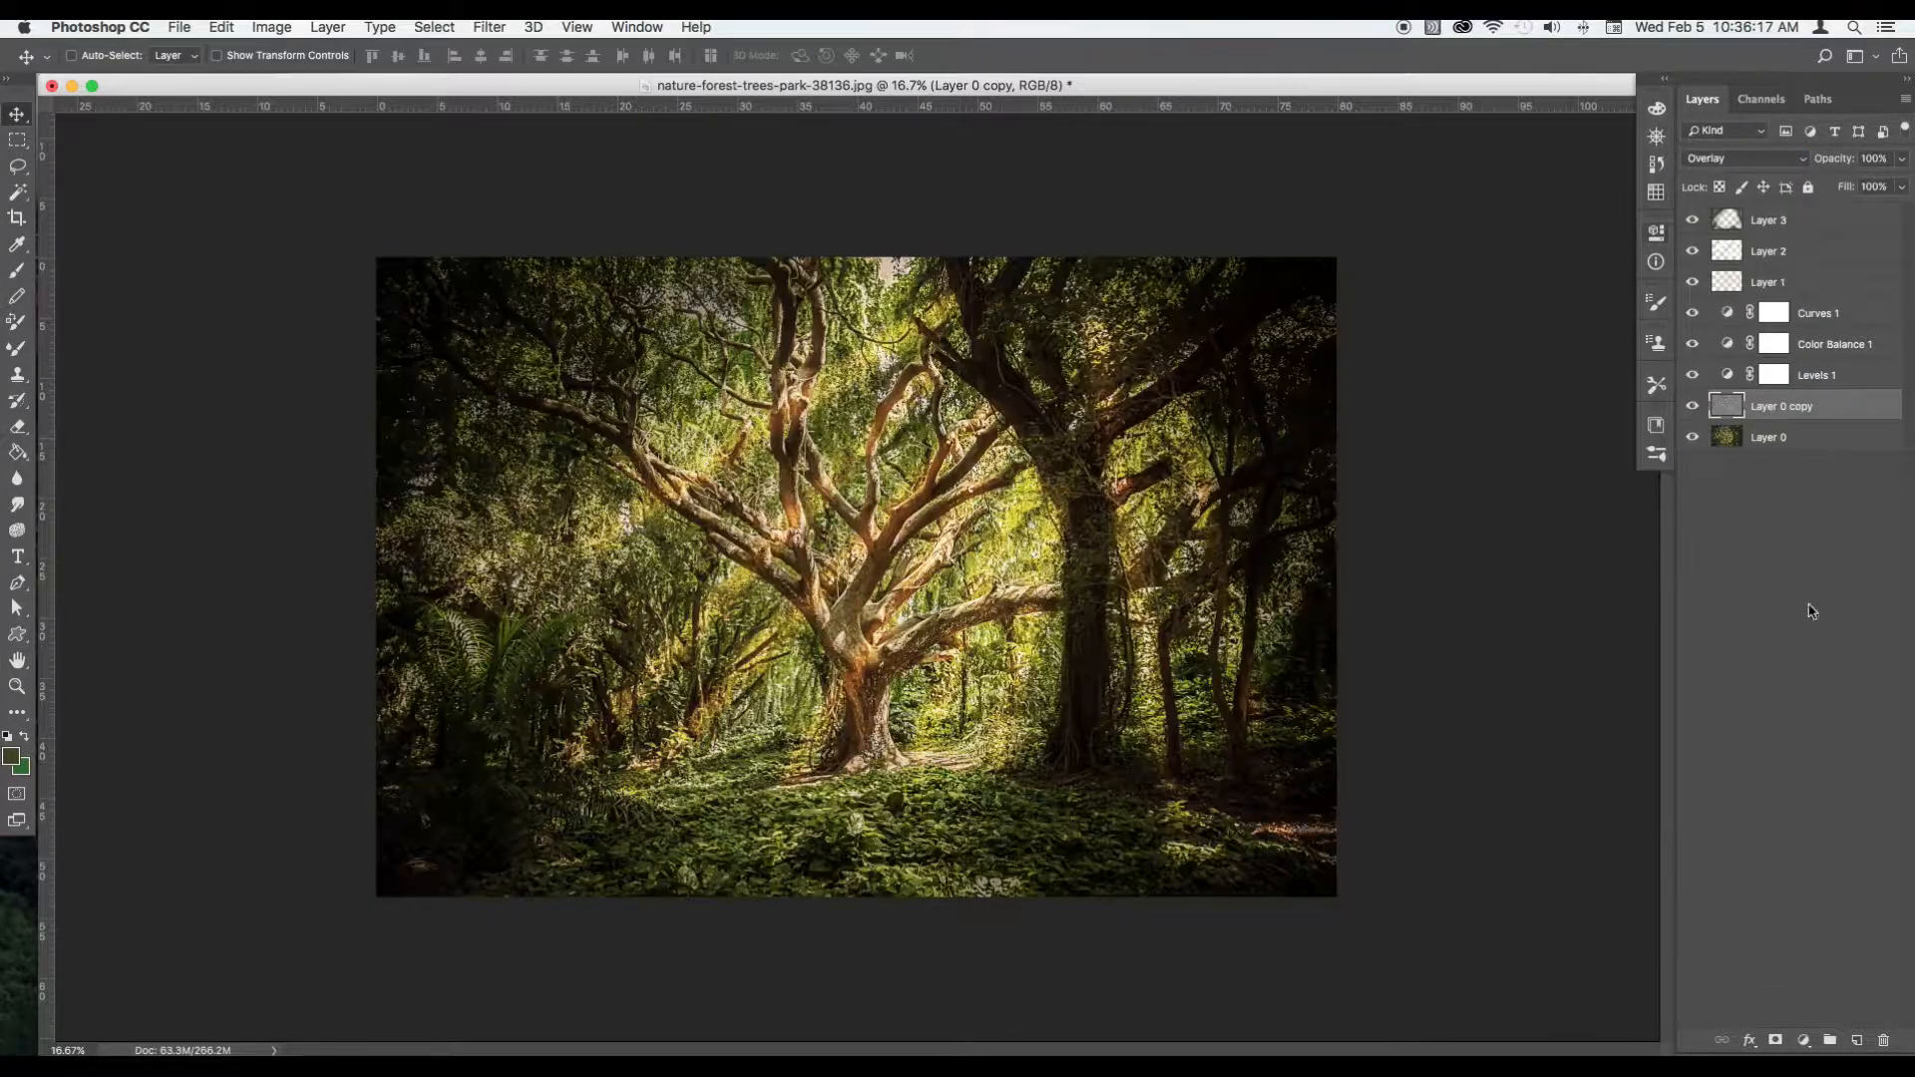
left_click(1692, 406)
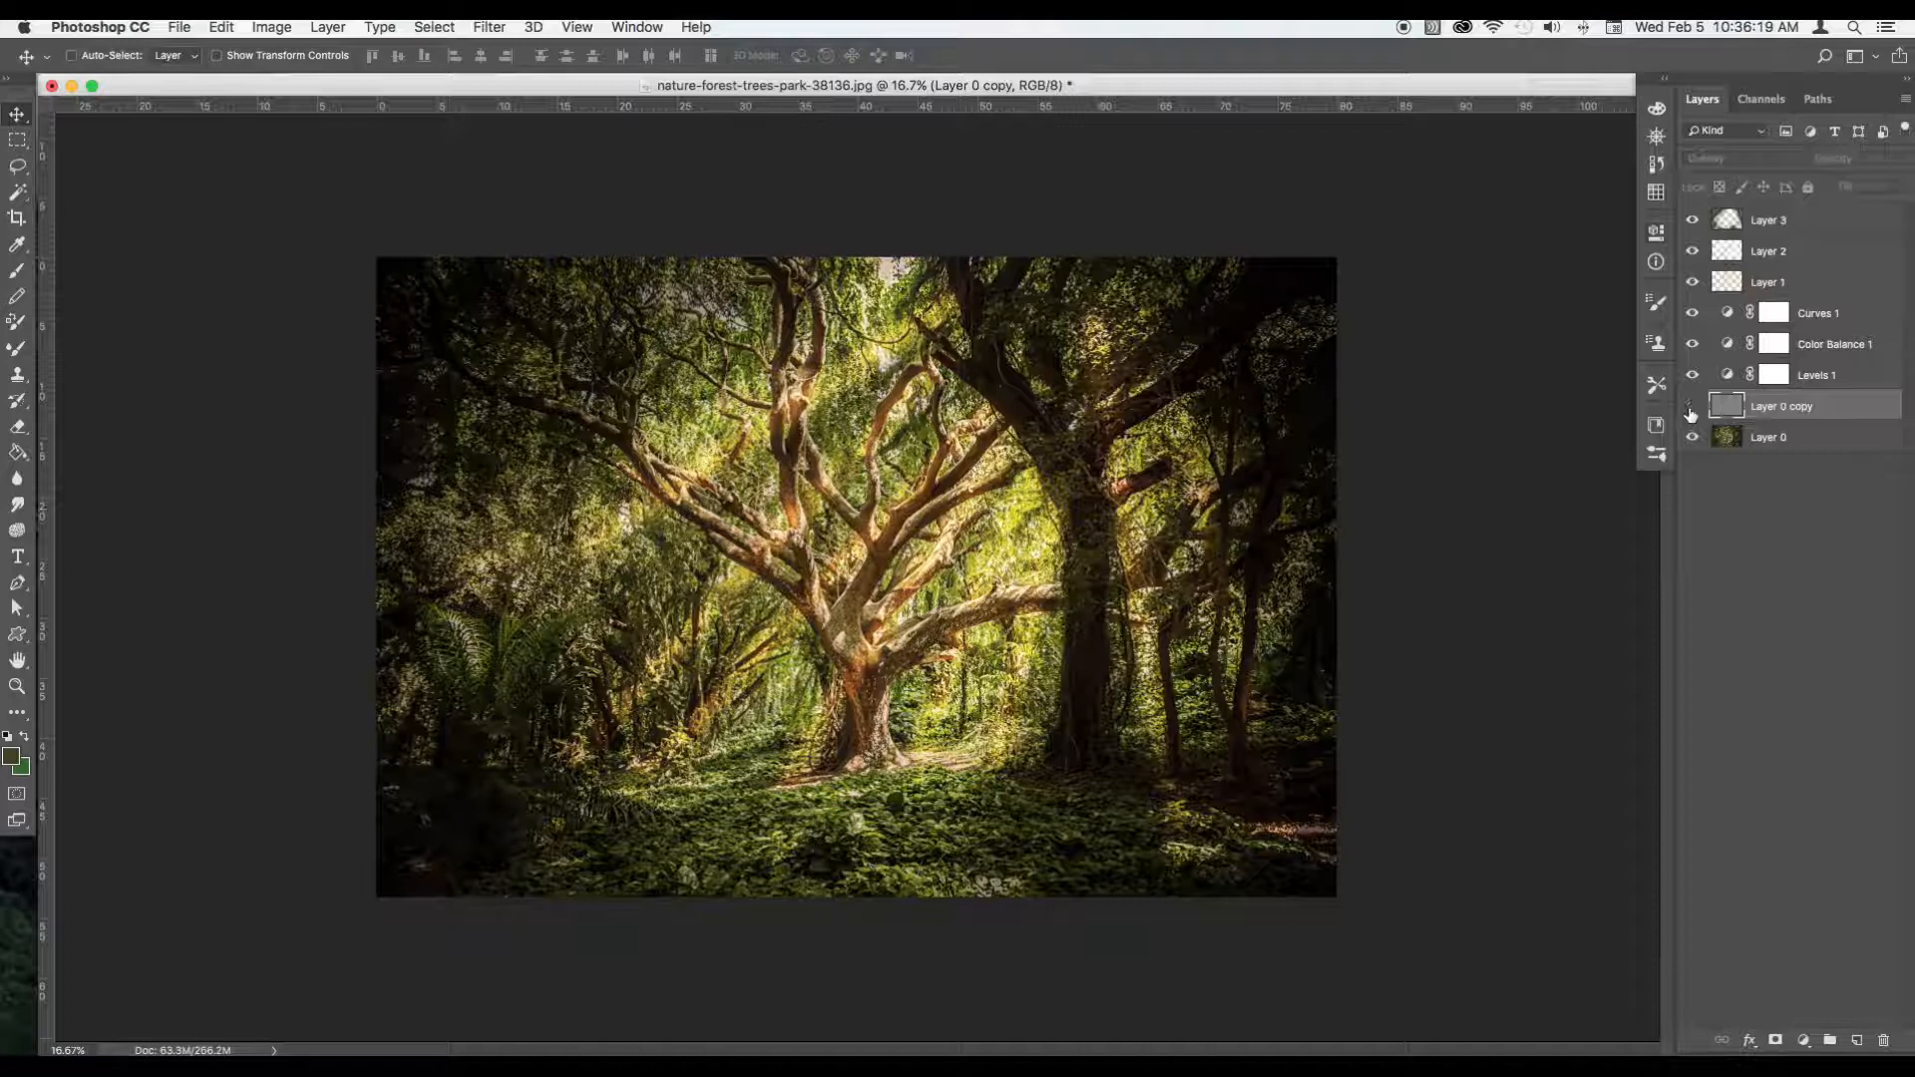
left_click(1691, 417)
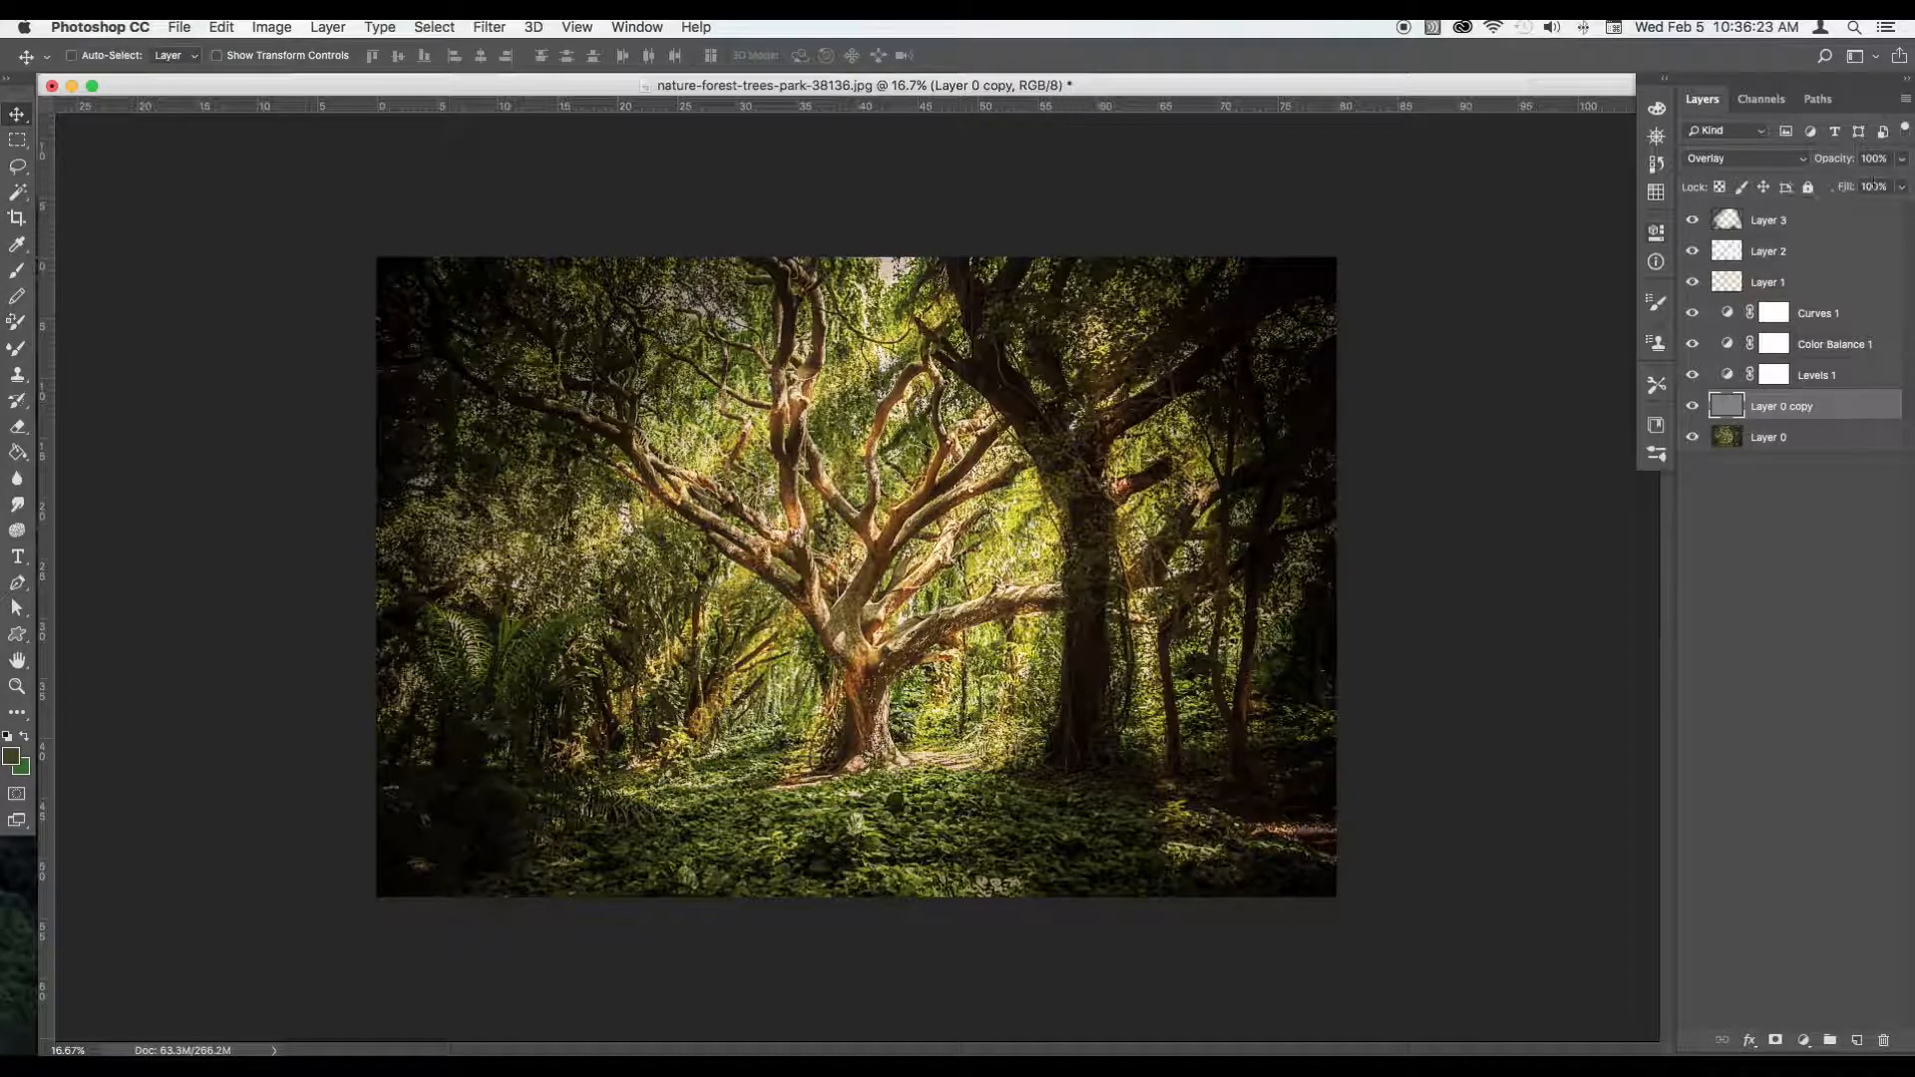
Step: Reduce Layer 0 copy's opacity to 51%
left_click(1902, 159)
left_click_drag(1901, 184, 1863, 189)
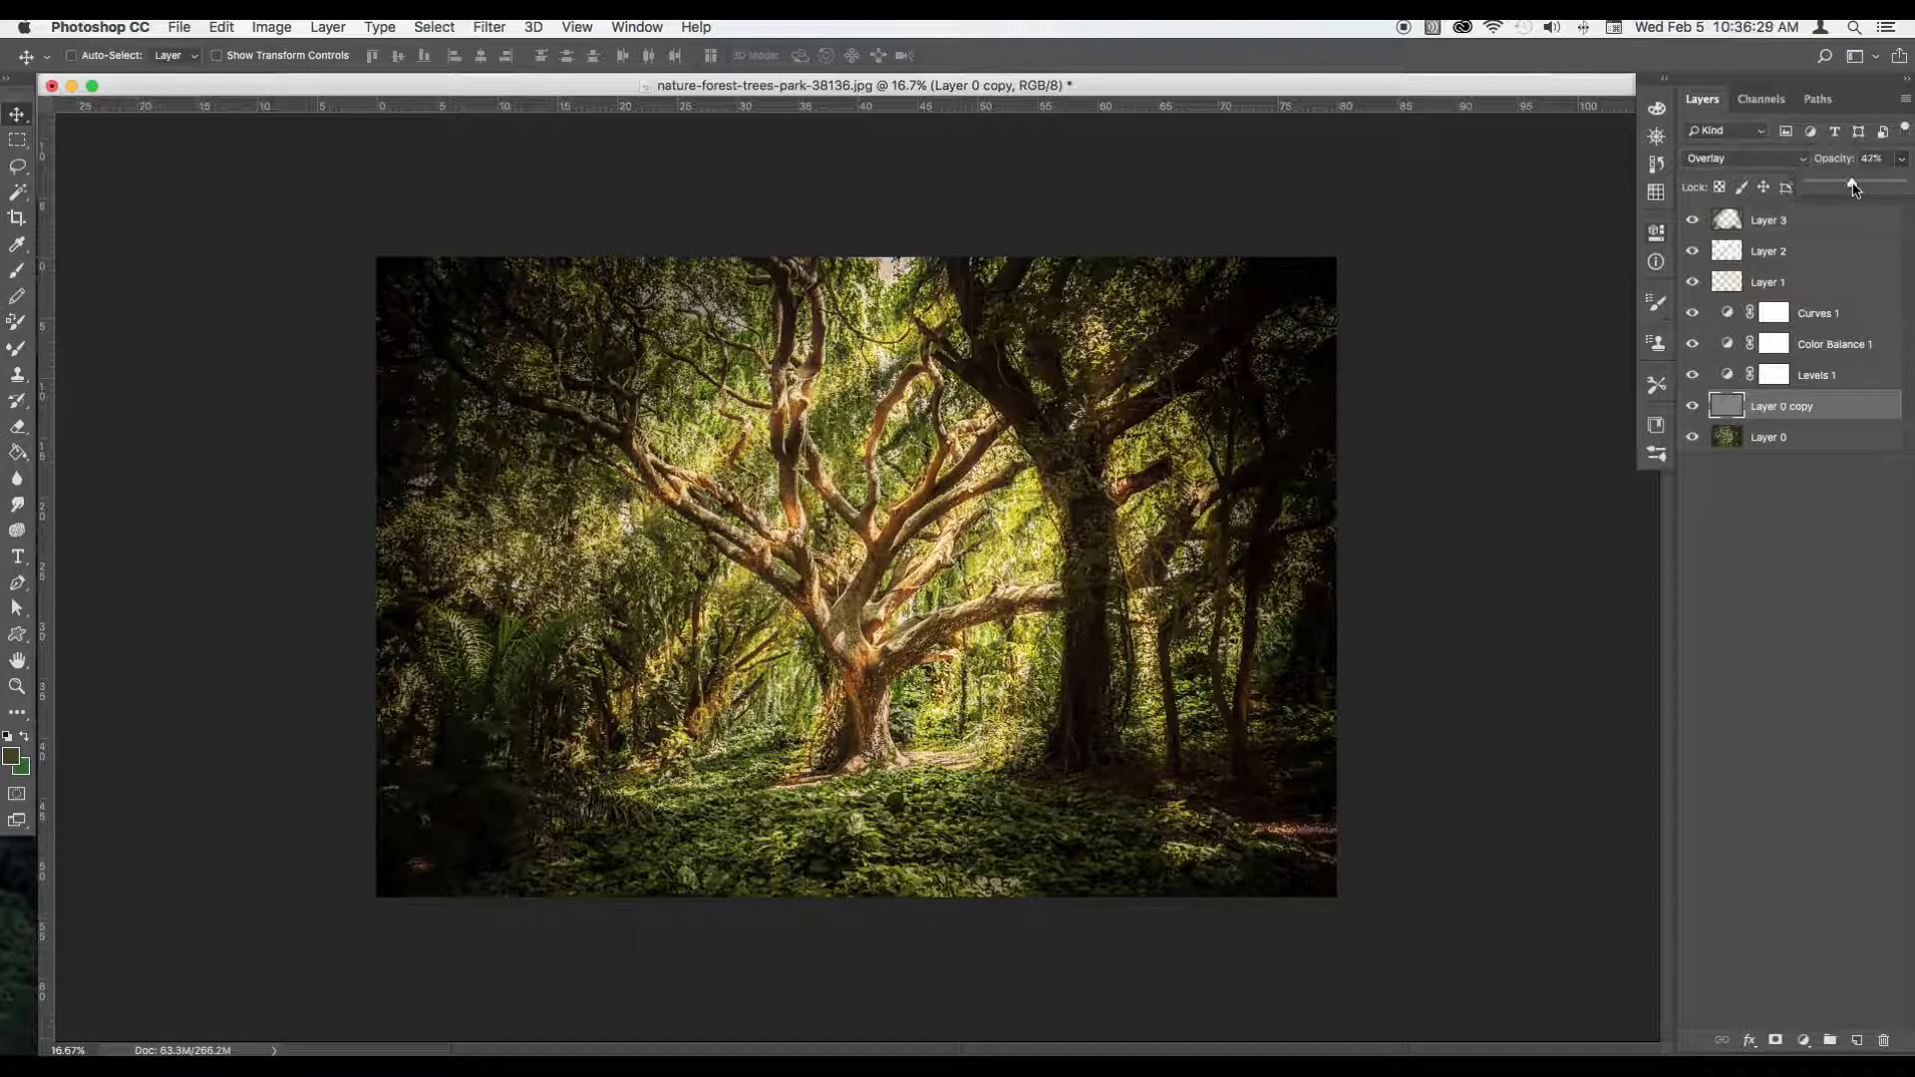
left_click_drag(1854, 190, 1842, 192)
left_click_drag(1854, 195, 1860, 196)
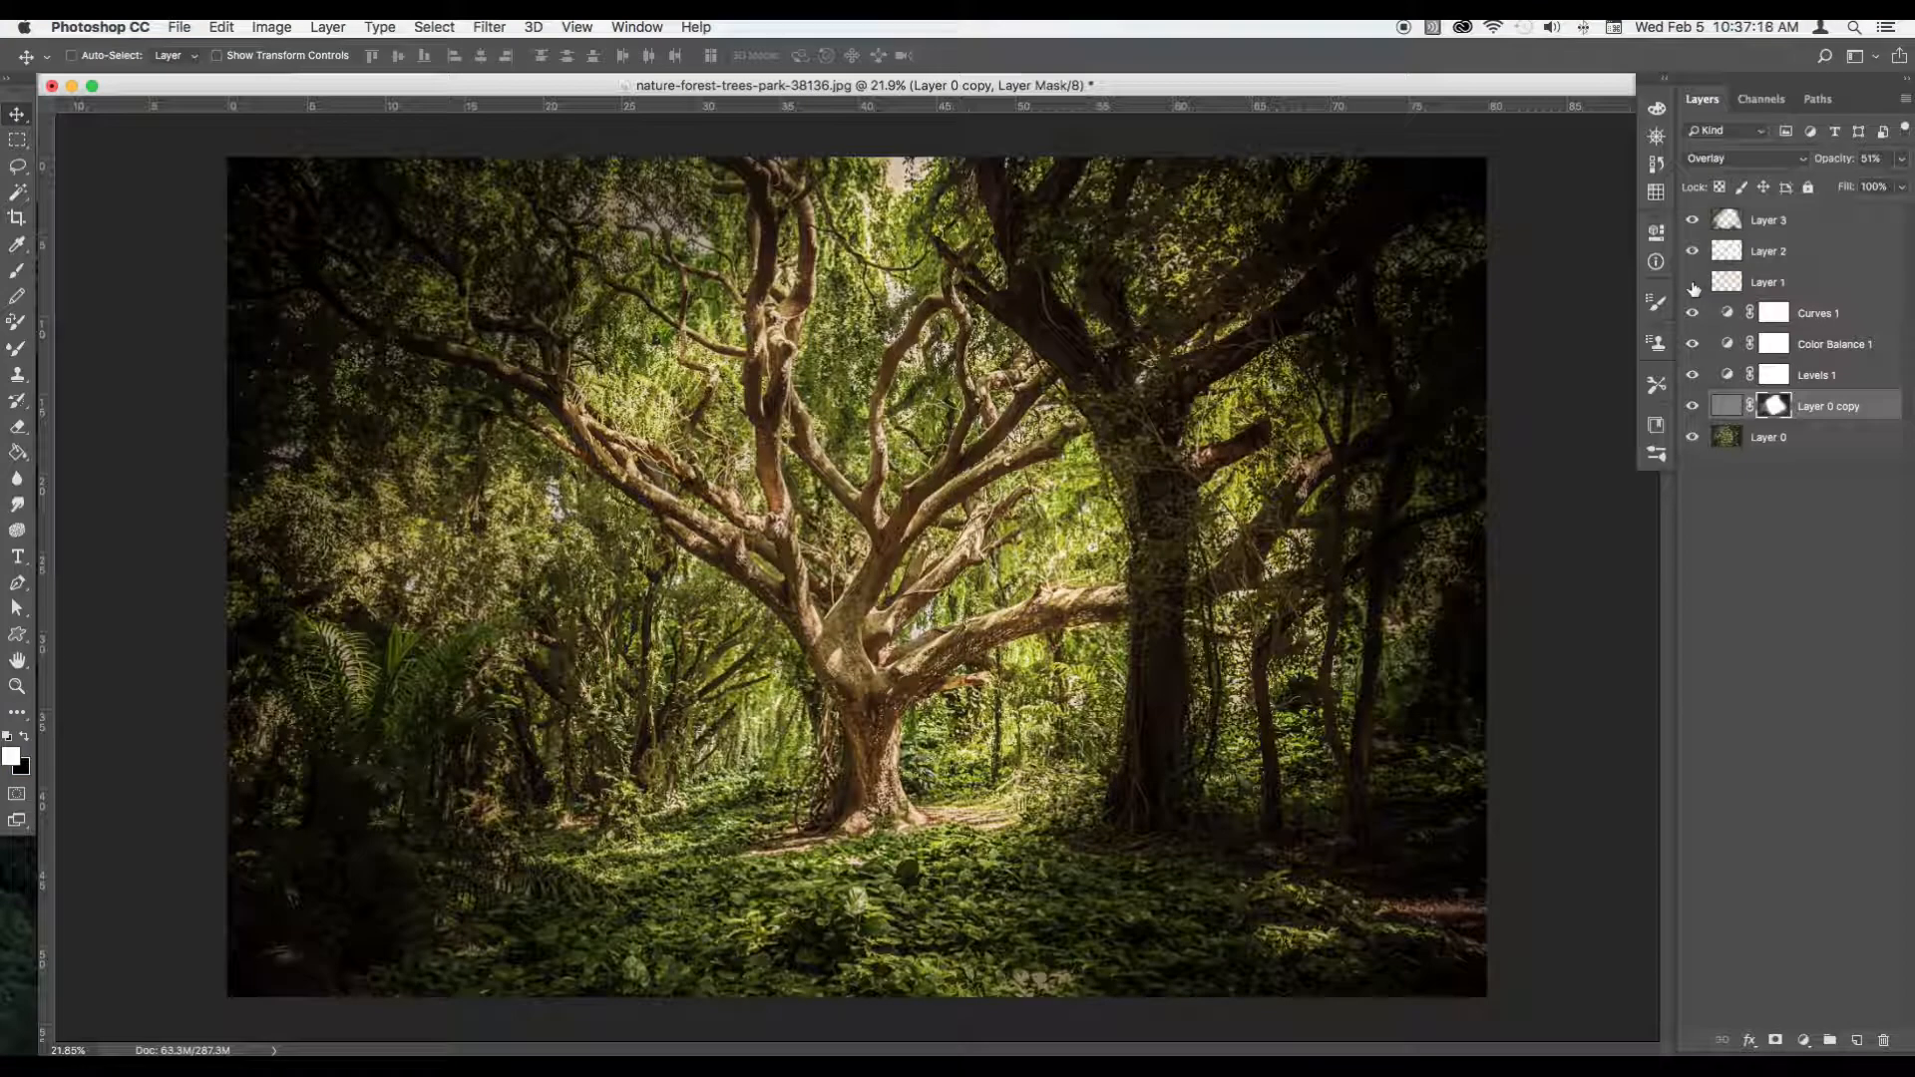
Step: Show Layer 1 again to compare the image with and without its rays
left_click(1690, 284)
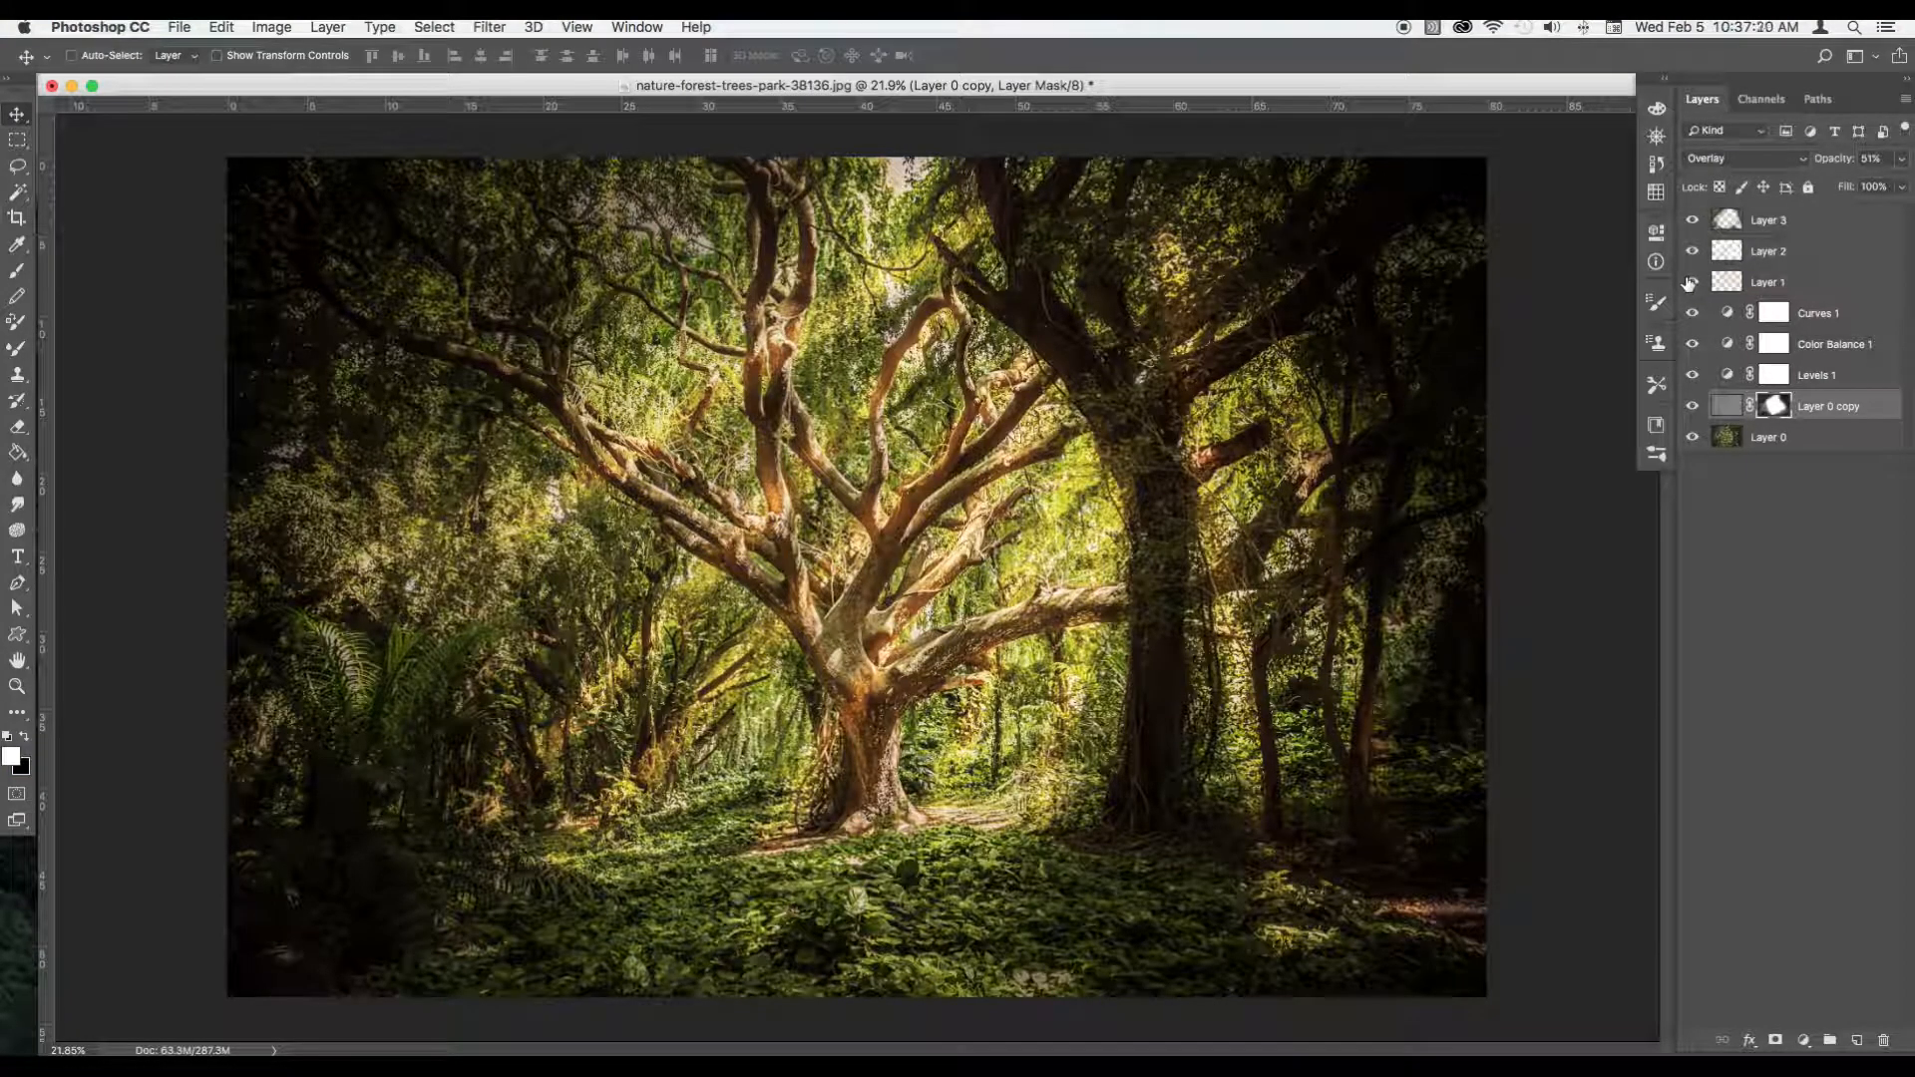